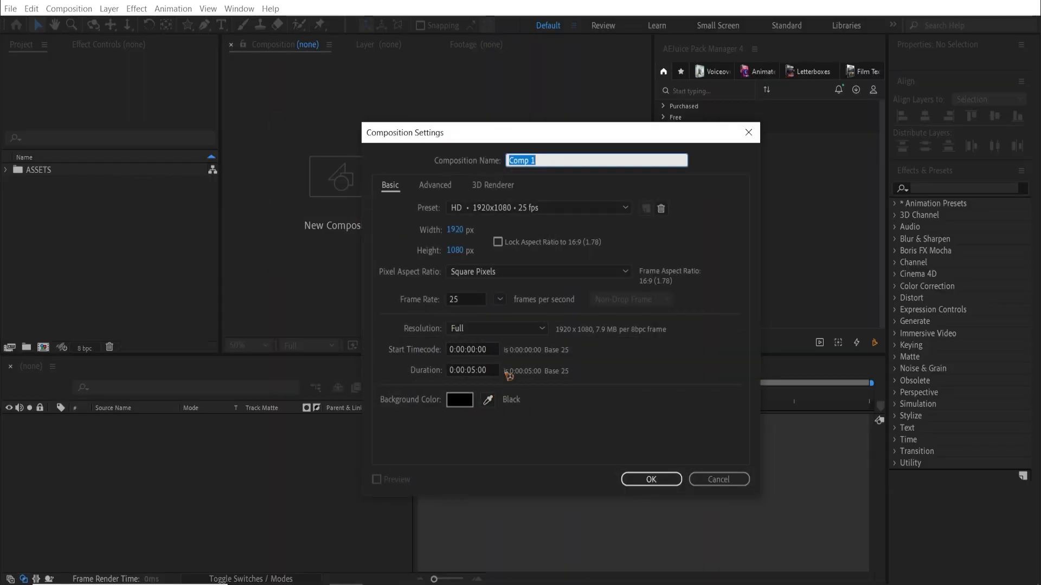
{"action": "left_click", "coordinate": [656, 480]}
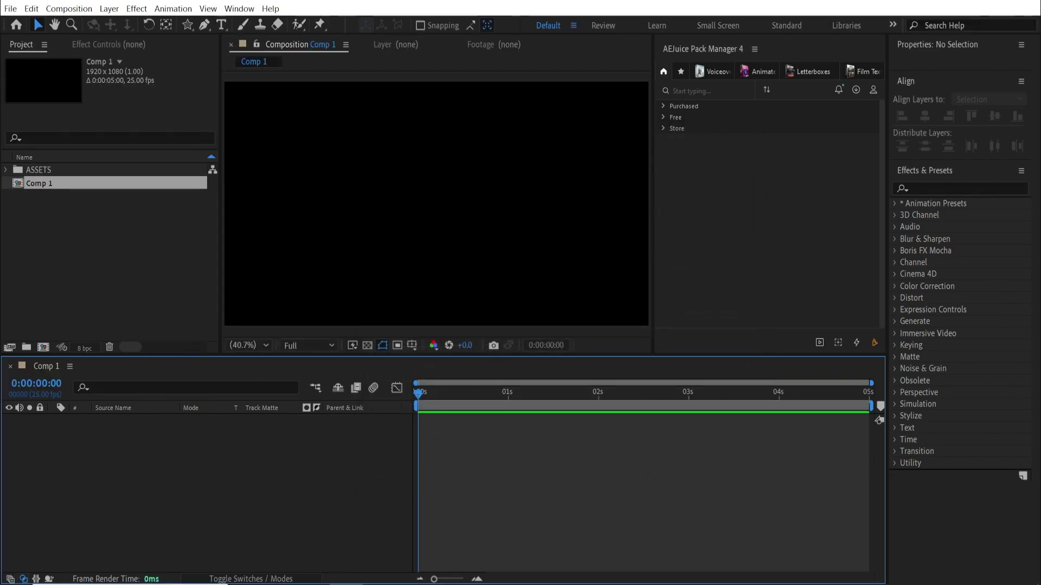
{"action": "left_click", "coordinate": [51, 171]}
{"action": "left_click", "coordinate": [8, 170]}
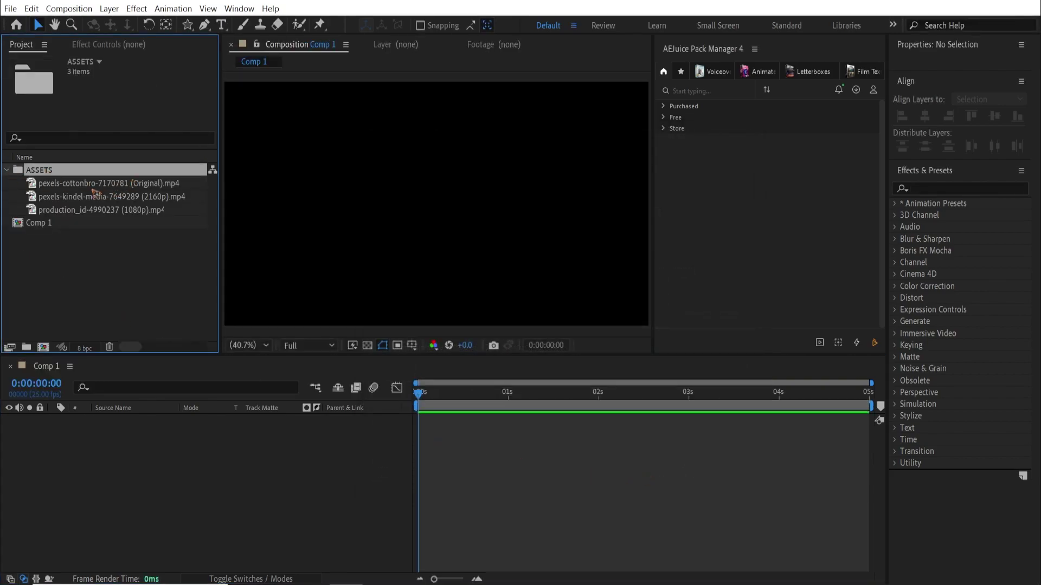
{"action": "left_click", "coordinate": [66, 187]}
{"action": "left_click", "coordinate": [101, 210]}
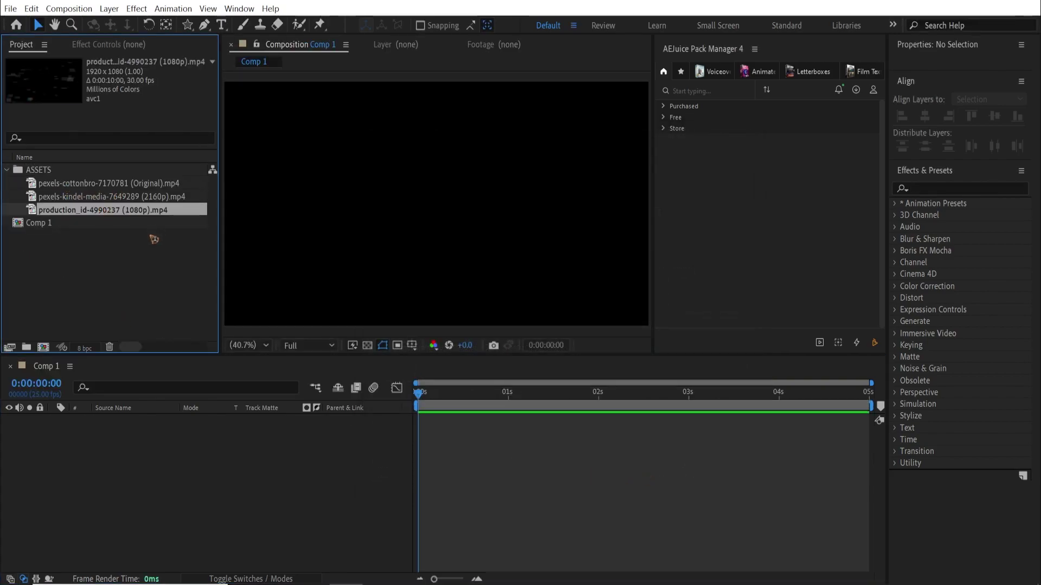
{"action": "left_click", "coordinate": [97, 198]}
{"action": "left_click_drag", "start_coordinate": [105, 202], "coordinate": [196, 542]}
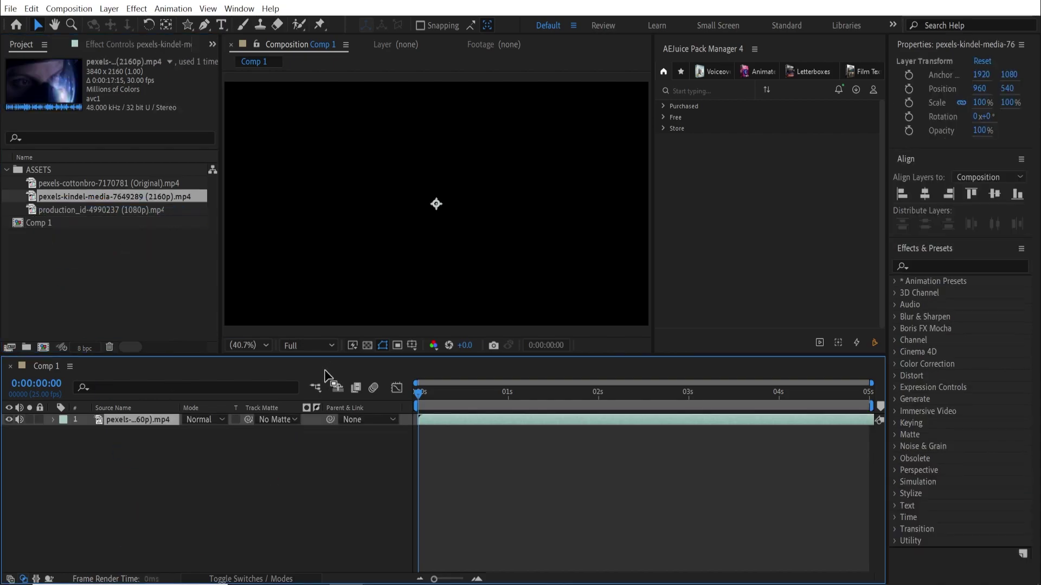
Step: Scale the footage down to about 51.7% to fit the frame and pre-compose it as PH_1 with all attributes moved
{"action": "scroll", "coordinate": [448, 234], "scroll_direction": "down", "scroll_amount": 3}
{"action": "left_click_drag", "start_coordinate": [566, 204], "coordinate": [503, 206]}
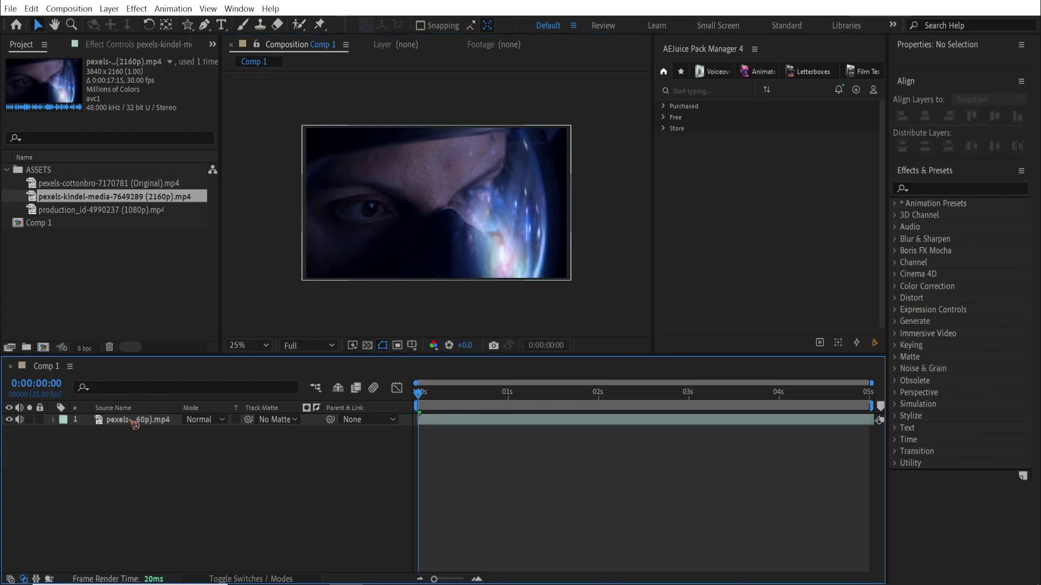
{"action": "right_click", "coordinate": [135, 424]}
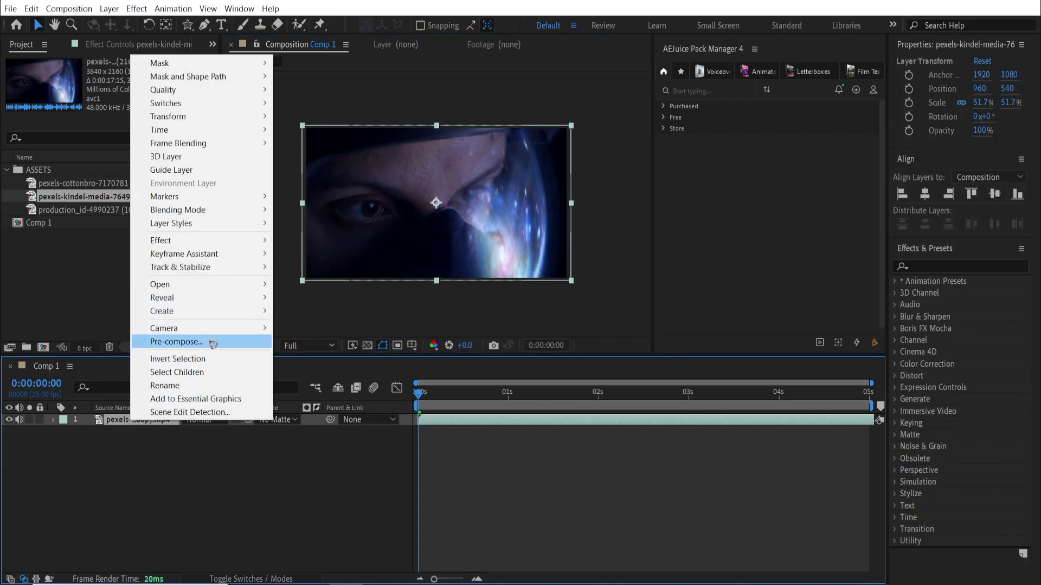
{"action": "left_click", "coordinate": [176, 341]}
{"action": "type", "text": "PH"}
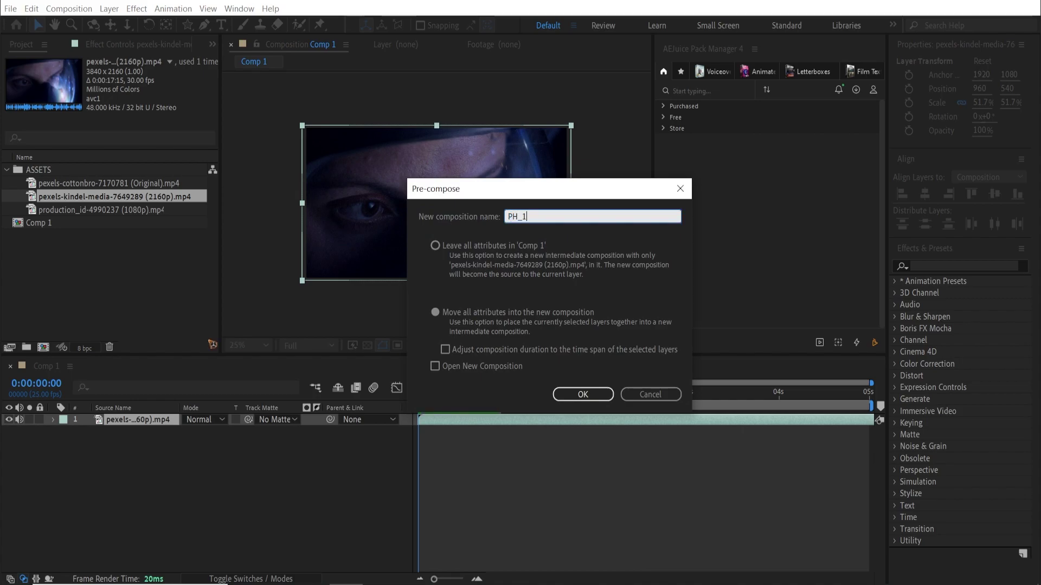
{"action": "type", "text": "_1"}
{"action": "key", "text": "Return"}
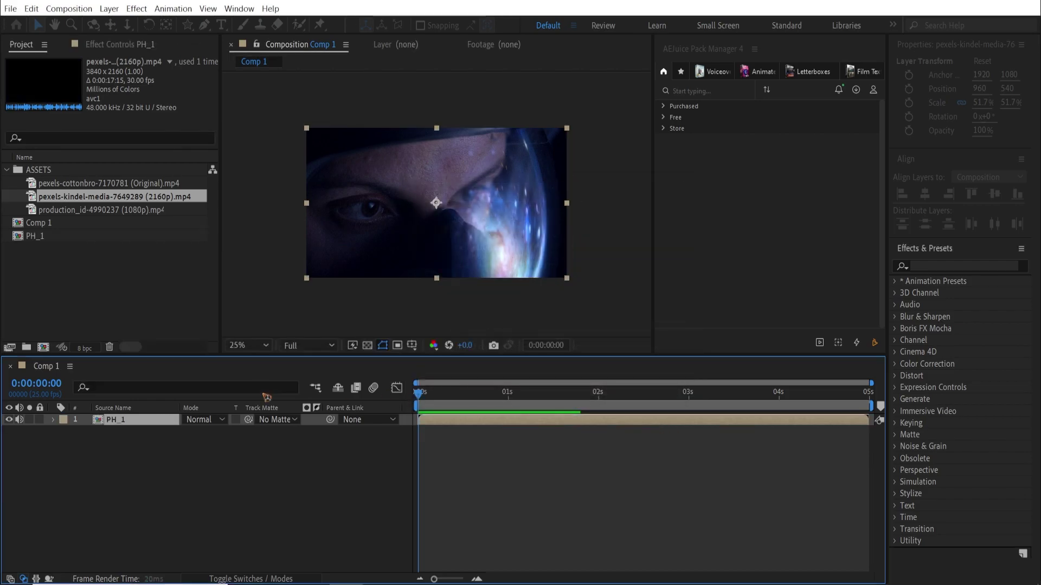
Step: Pre-compose the PH_1 layer as Design_1, moving all attributes into the new composition
{"action": "left_click", "coordinate": [139, 421]}
{"action": "right_click", "coordinate": [141, 422]}
{"action": "left_click", "coordinate": [209, 342]}
{"action": "type", "text": "Design_"}
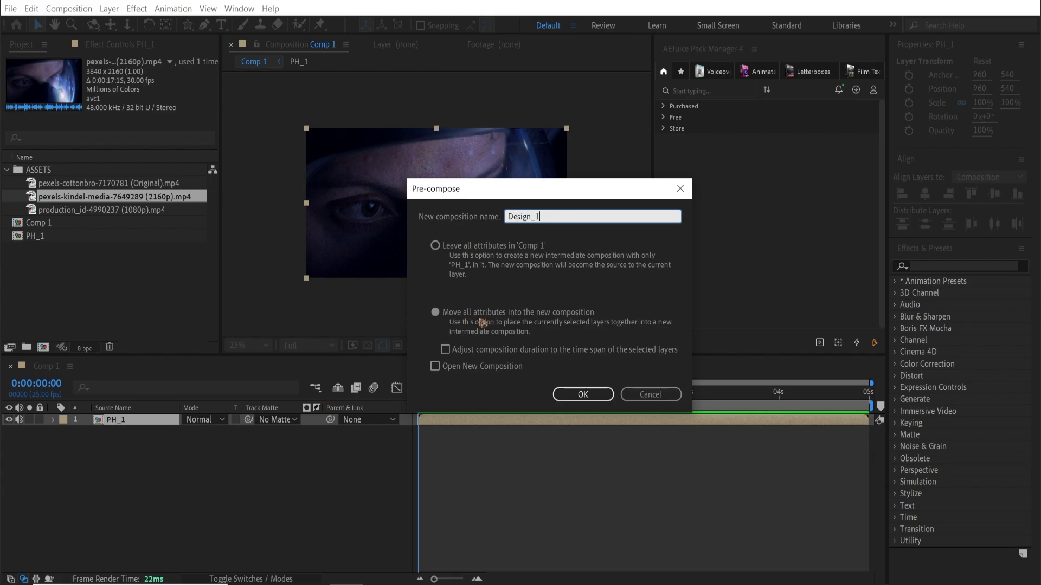
{"action": "type", "text": "1"}
{"action": "left_click", "coordinate": [582, 394]}
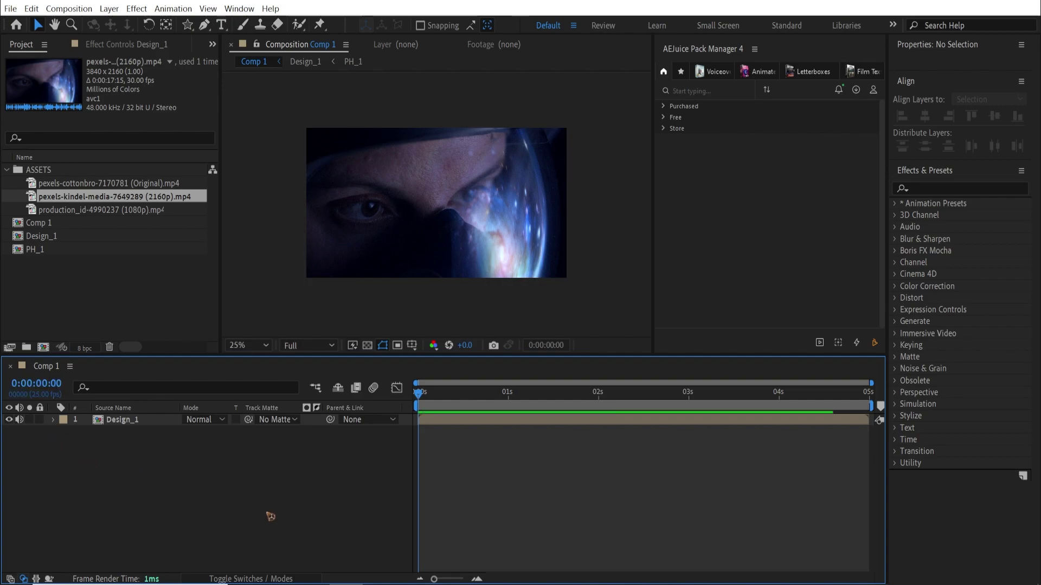
Step: Rename the main composition Comp 1 as Slide_1
{"action": "key", "text": "ctrl+k"}
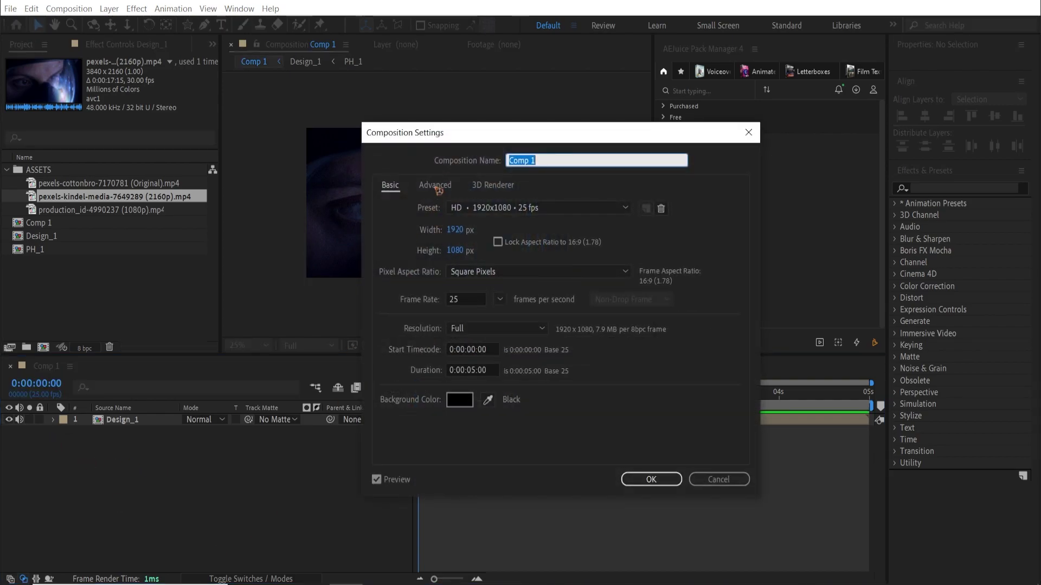
{"action": "left_click", "coordinate": [553, 161]}
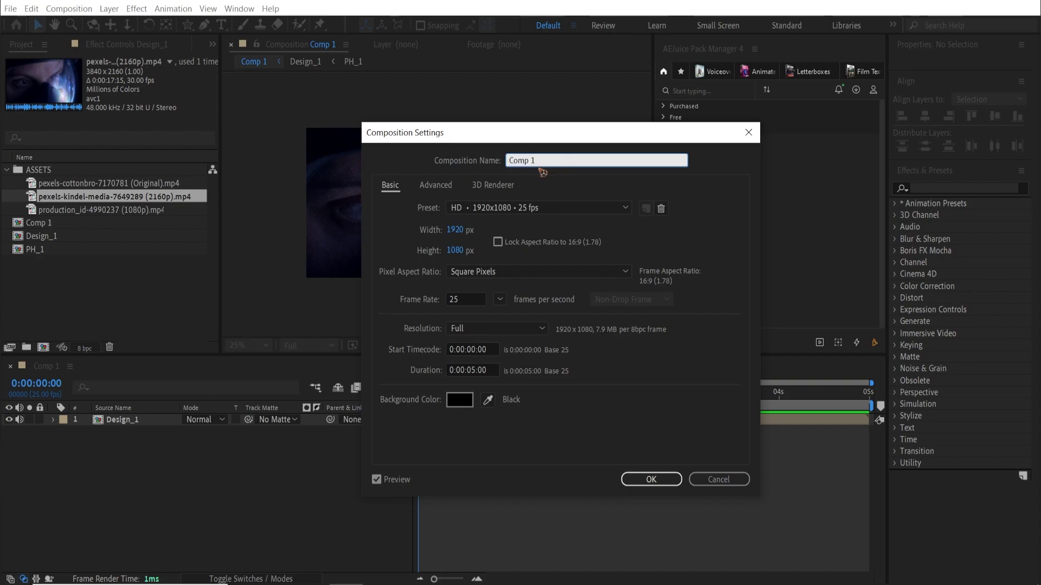
{"action": "left_click_drag", "start_coordinate": [589, 157], "coordinate": [367, 170]}
{"action": "type", "text": "Slide_1"}
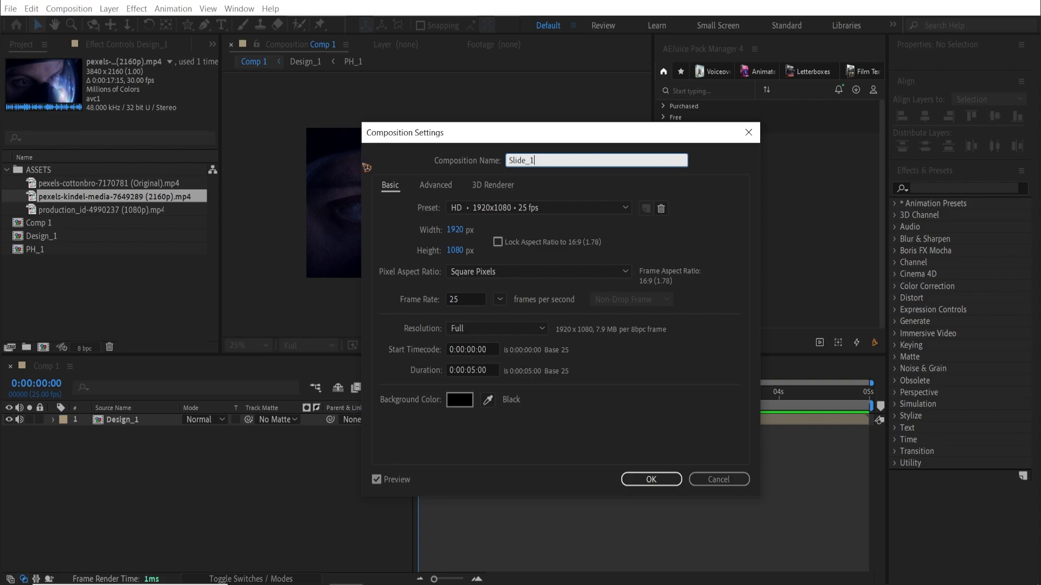
{"action": "key", "text": "Return"}
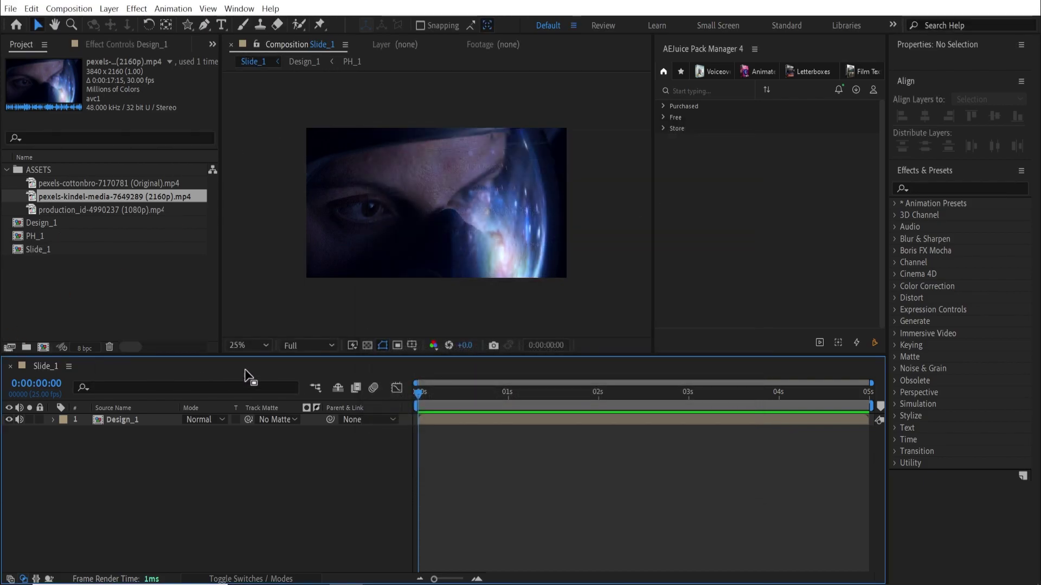
Step: Collapse the ASSETS folder and create a new top-level project folder named Edit
{"action": "left_click", "coordinate": [110, 291]}
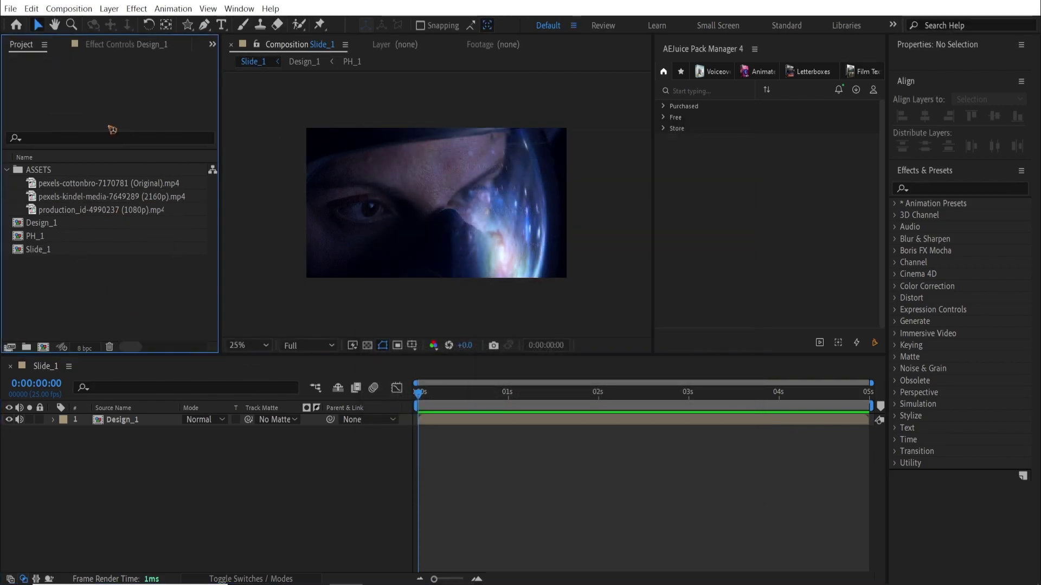
{"action": "left_click", "coordinate": [6, 170]}
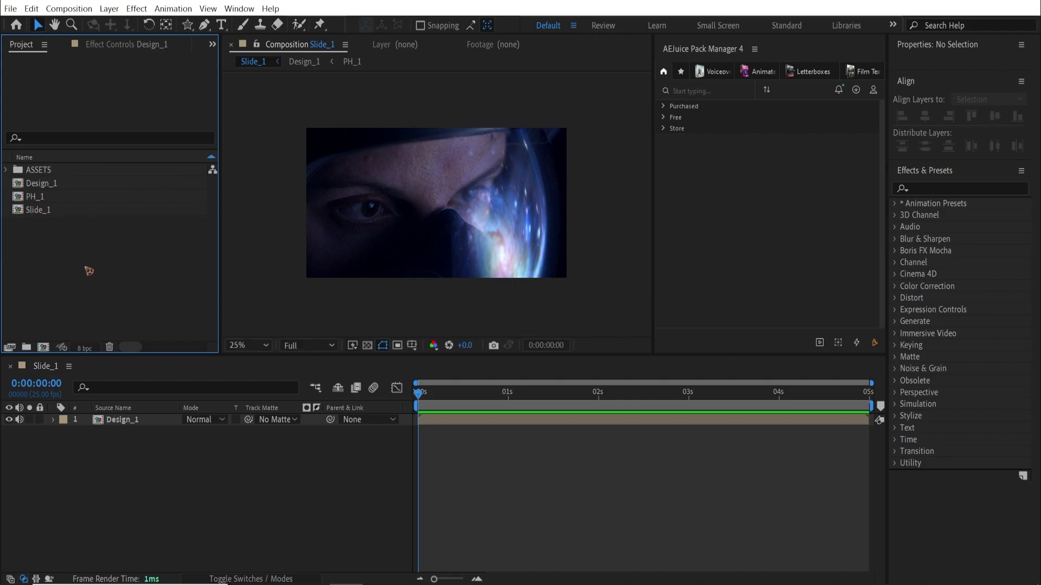
{"action": "left_click", "coordinate": [26, 347]}
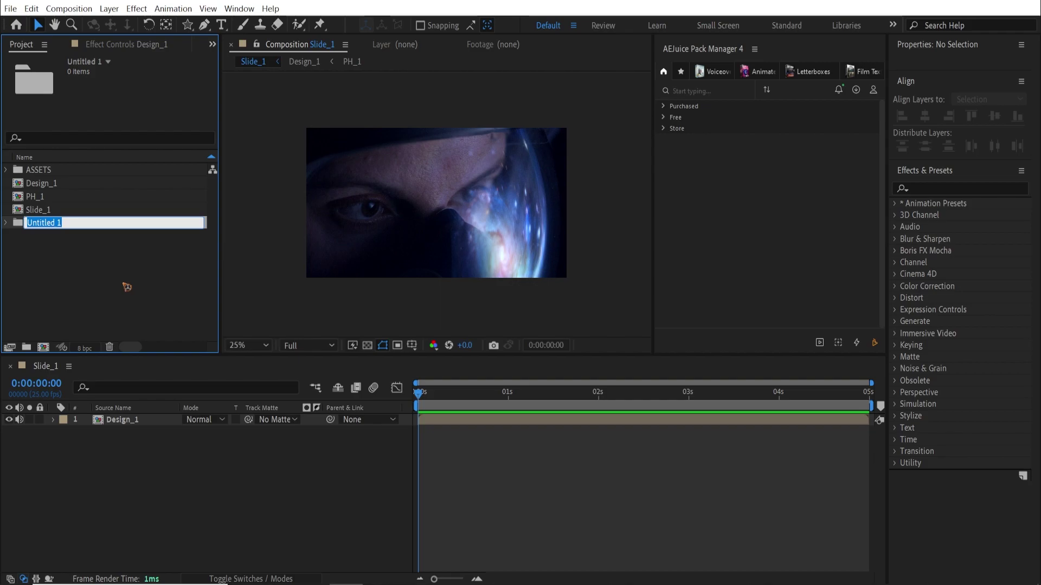
{"action": "type", "text": "Edit"}
{"action": "key", "text": "Return"}
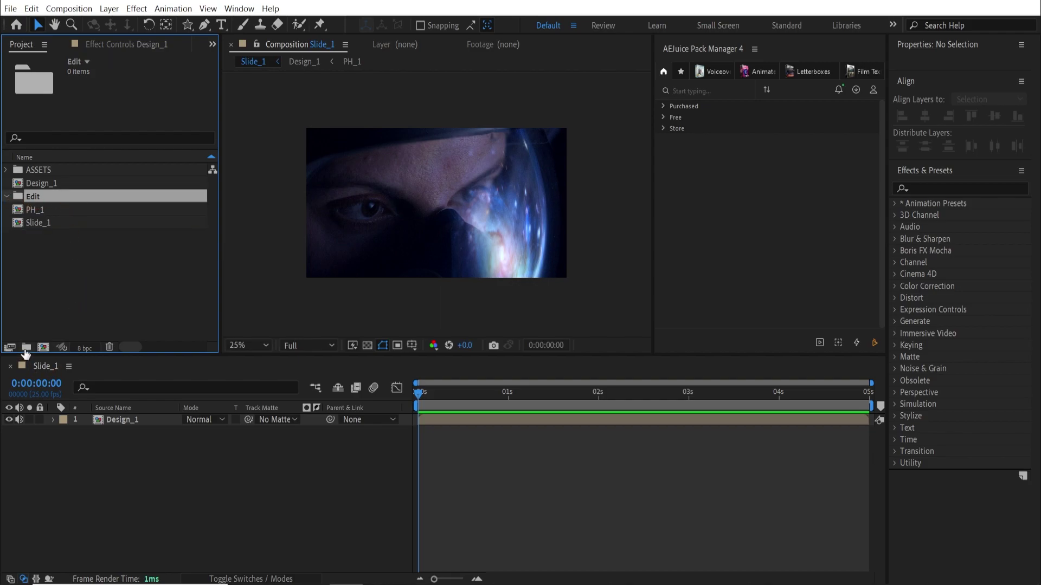
Step: Create a PH folder inside the Edit folder and move the PH_1 composition into it
{"action": "left_click", "coordinate": [26, 348]}
{"action": "type", "text": "PH"}
{"action": "key", "text": "Return"}
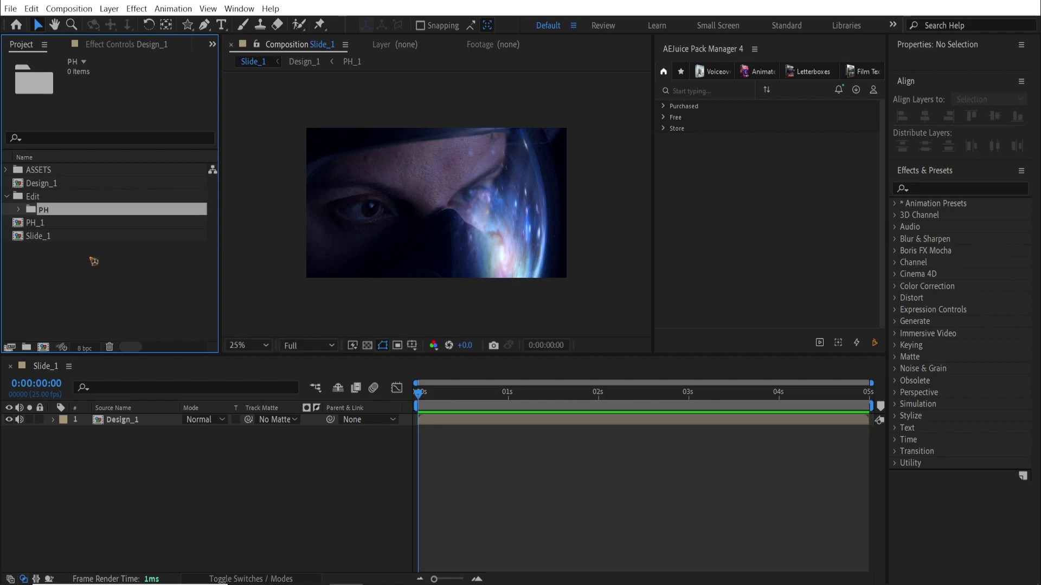
{"action": "left_click_drag", "start_coordinate": [33, 226], "coordinate": [73, 209]}
Step: Create a folder named pre comps inside the Edit folder and move the Slide_1 composition into it
{"action": "left_click", "coordinate": [33, 199]}
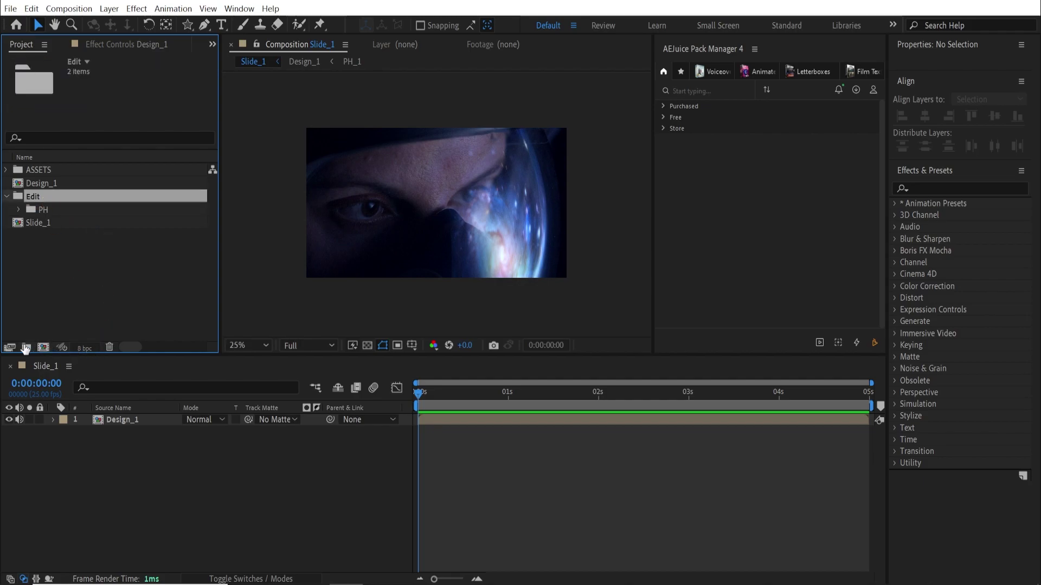
{"action": "left_click", "coordinate": [25, 347]}
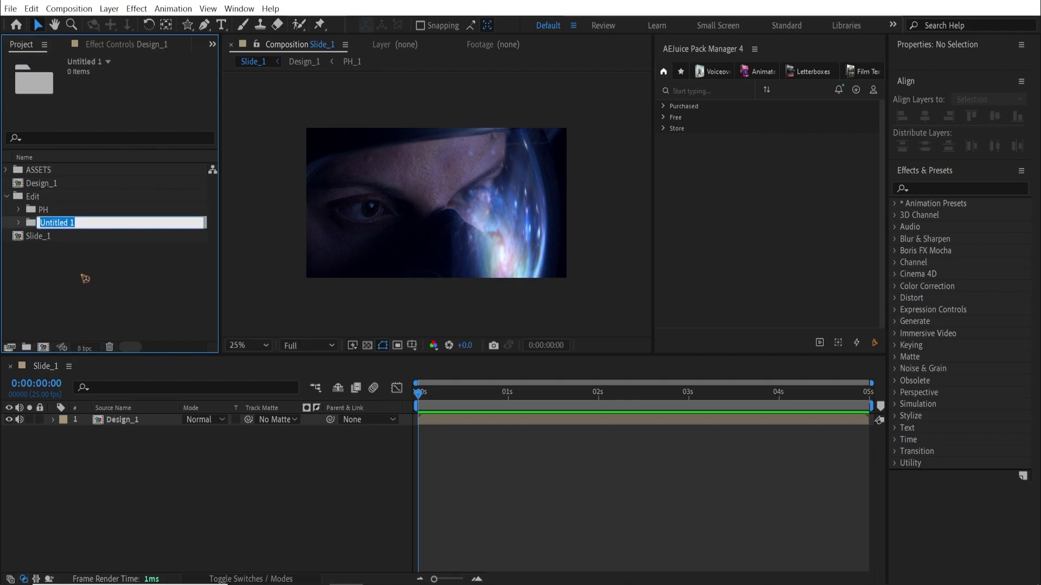
{"action": "type", "text": "pre comps"}
{"action": "key", "text": "Return"}
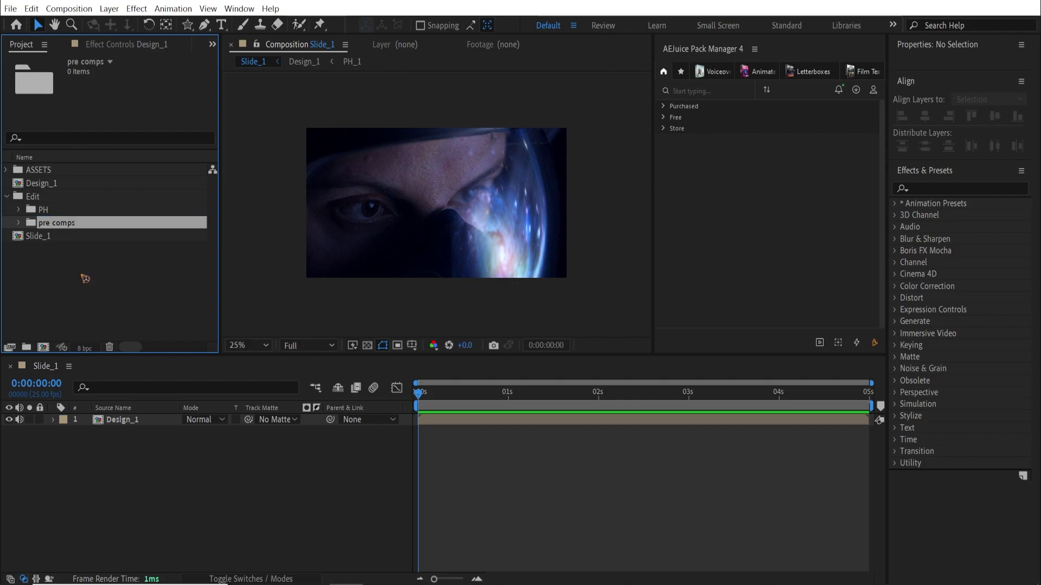
{"action": "left_click_drag", "start_coordinate": [23, 239], "coordinate": [51, 223]}
{"action": "left_click", "coordinate": [46, 213]}
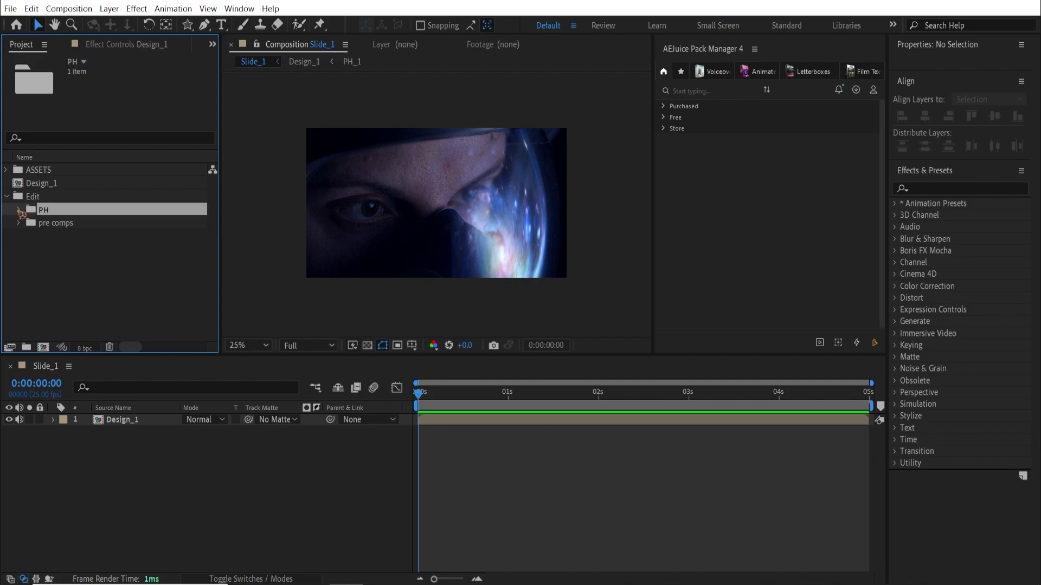
{"action": "left_click", "coordinate": [60, 276]}
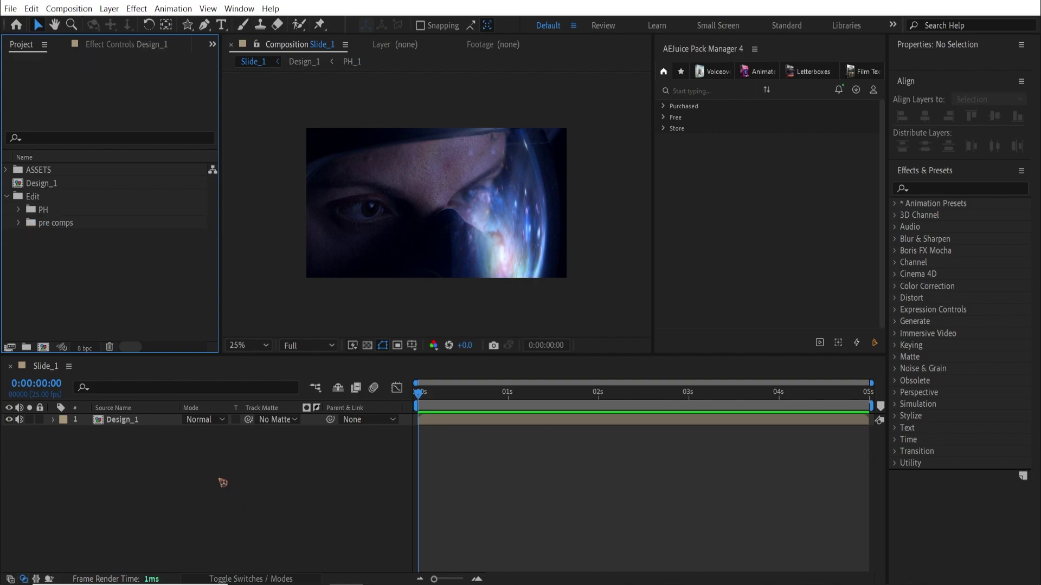
Step: Set up the Pen tool with no fill and a white 5 px stroke, with no layer selected
{"action": "left_click", "coordinate": [223, 482]}
{"action": "left_click", "coordinate": [204, 25]}
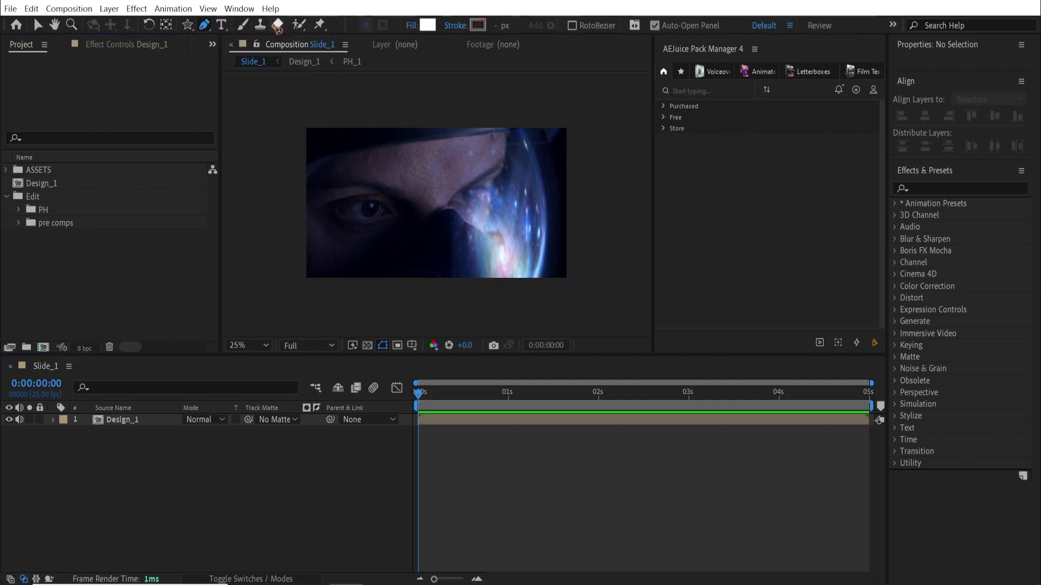
{"action": "left_click", "coordinate": [411, 25]}
{"action": "left_click", "coordinate": [470, 256]}
{"action": "left_click", "coordinate": [517, 336]}
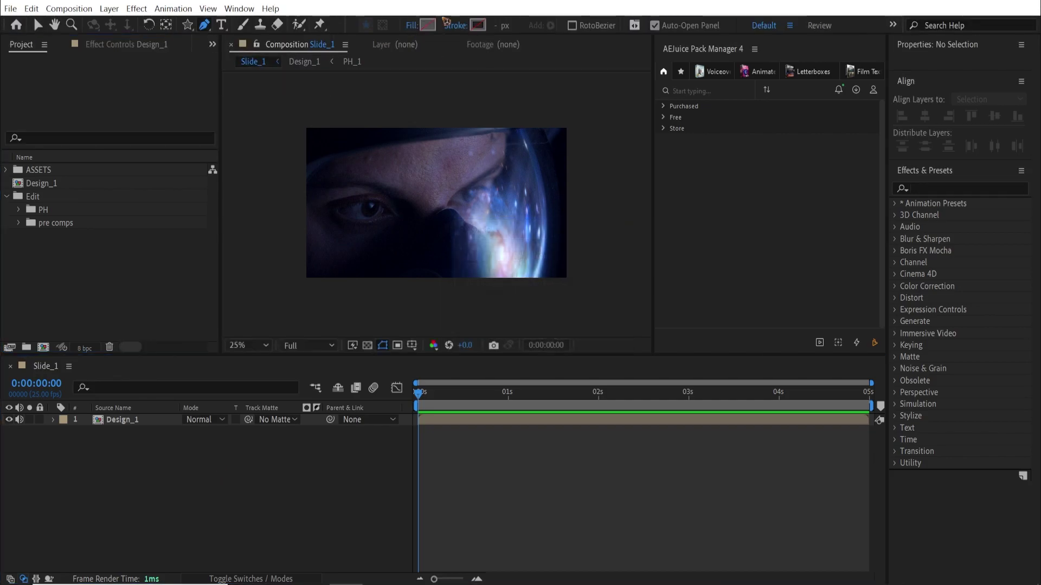
{"action": "left_click", "coordinate": [477, 25]}
{"action": "left_click", "coordinate": [932, 262]}
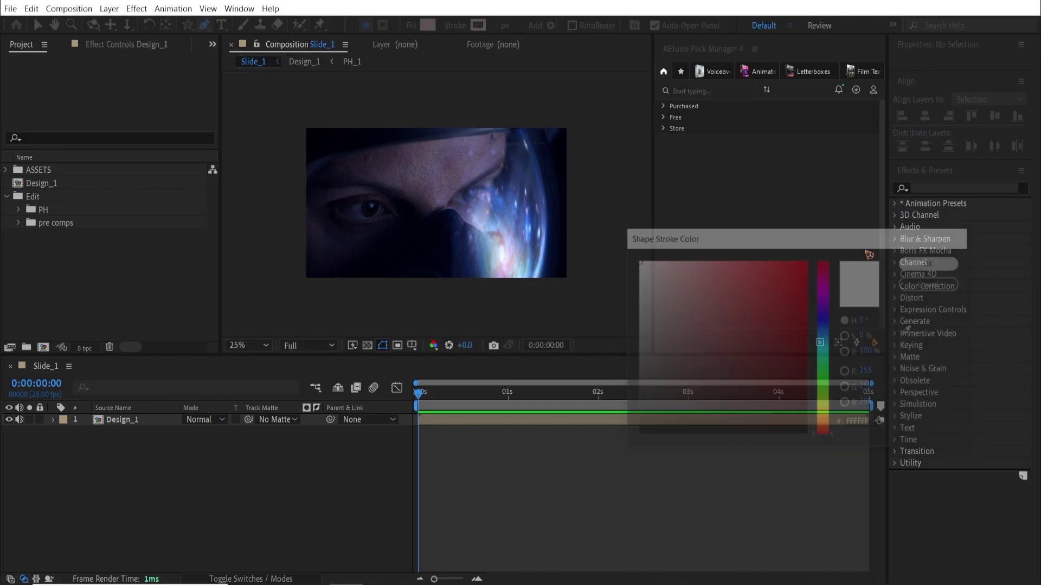
{"action": "left_click", "coordinate": [502, 26]}
{"action": "type", "text": "5"}
{"action": "key", "text": "Return"}
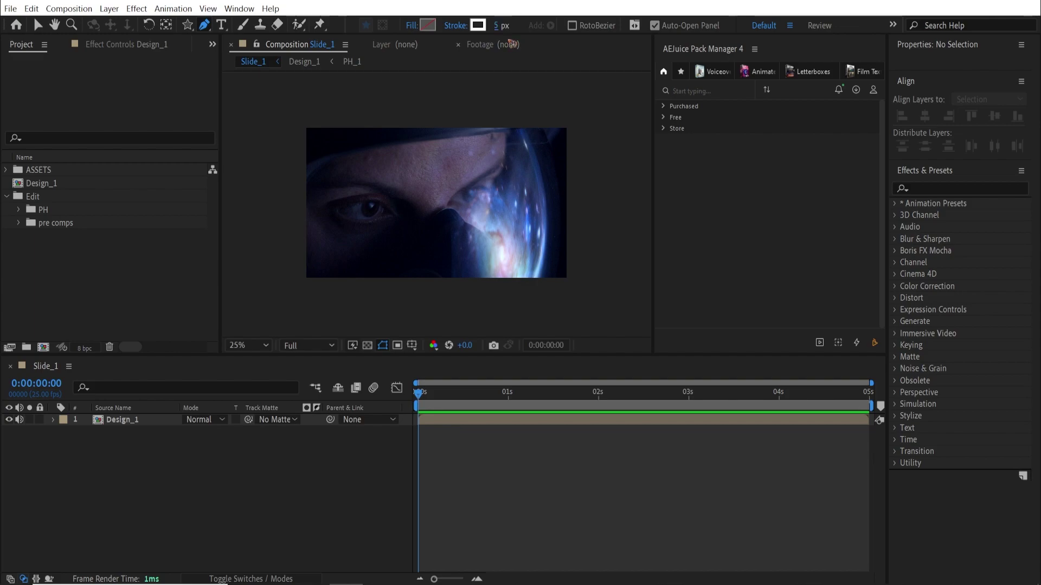
Step: Show the Title/Action Safe guides over the composition and clear the layer selection
{"action": "left_click", "coordinate": [412, 345]}
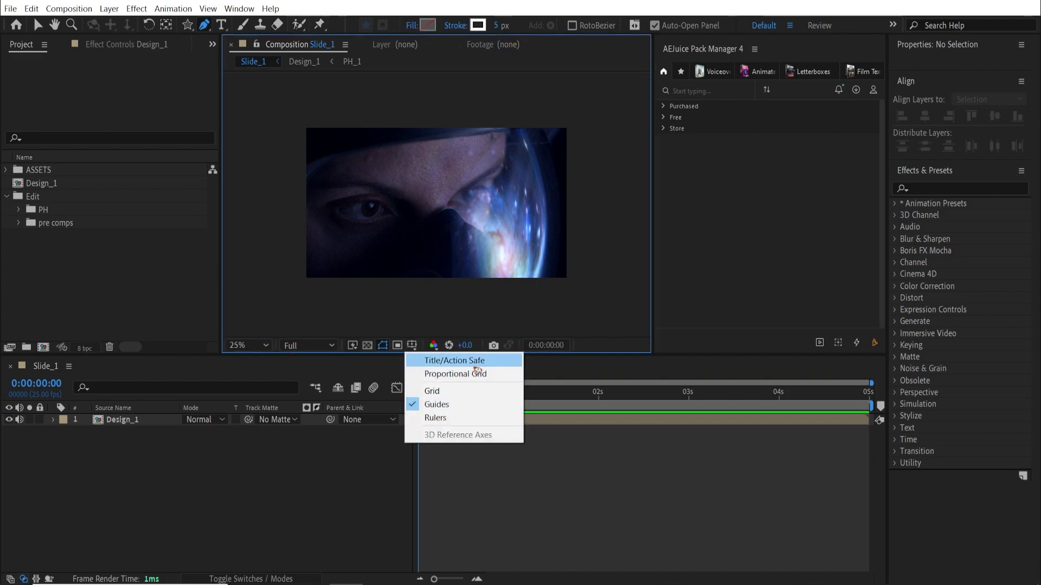
{"action": "left_click", "coordinate": [493, 365]}
{"action": "left_click", "coordinate": [175, 490]}
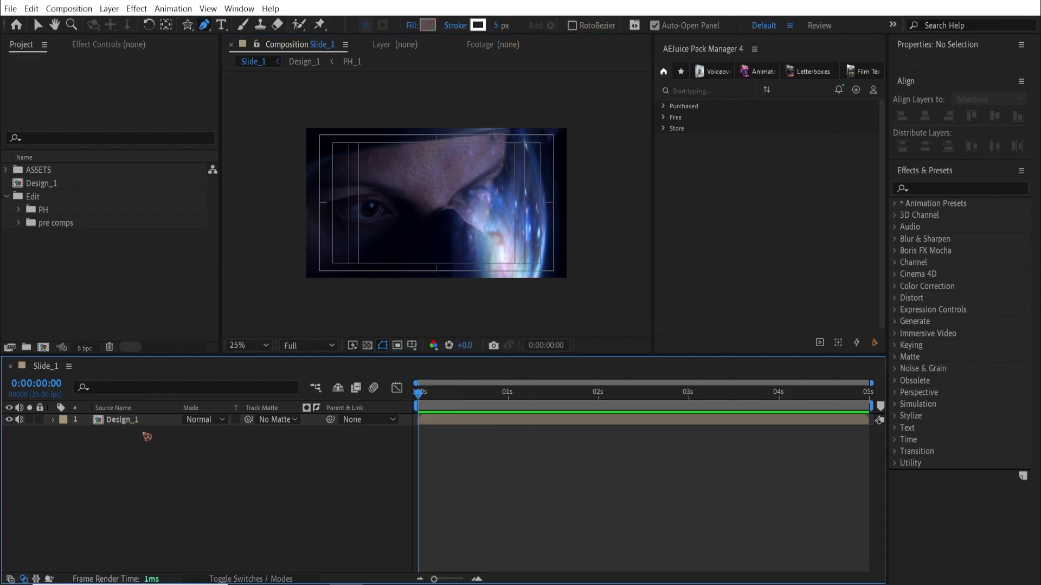
Step: Draw a horizontal line through the frame's middle, extending past both sides, and increase its stroke width to 646 px
{"action": "left_click", "coordinate": [205, 25]}
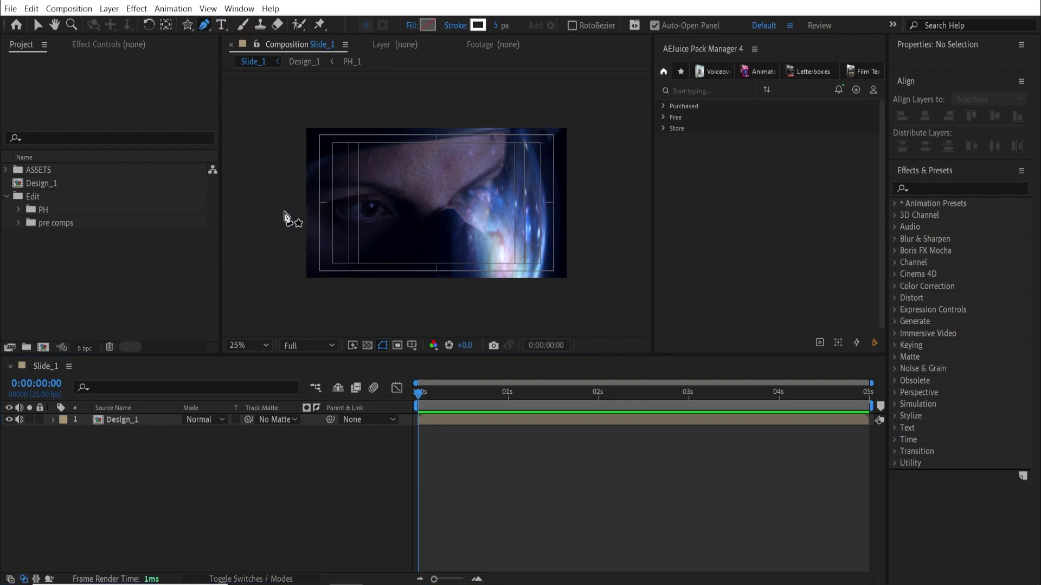
{"action": "left_click", "coordinate": [279, 202]}
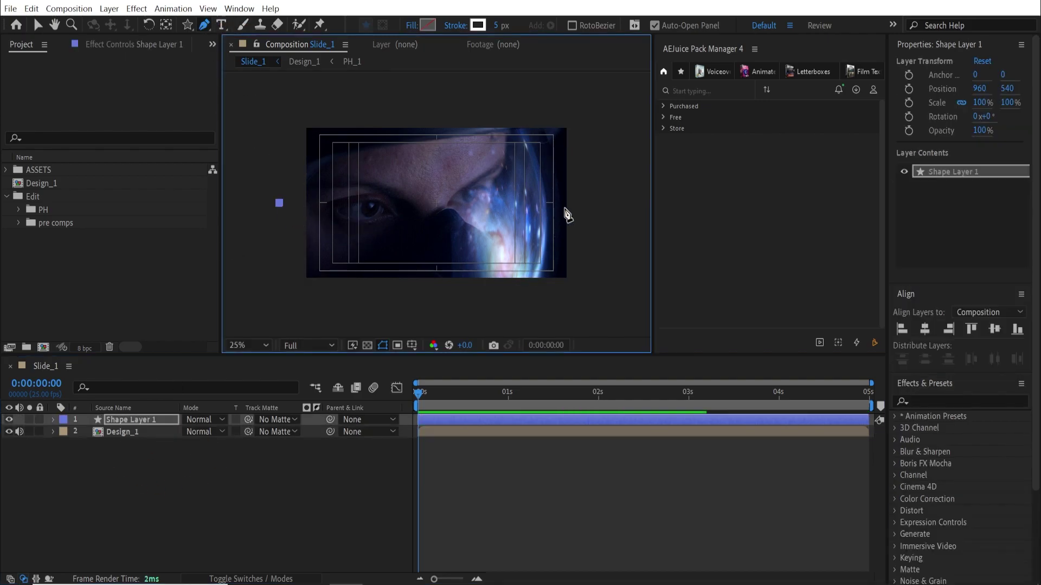
{"action": "left_click", "coordinate": [606, 203]}
{"action": "key", "text": "v"}
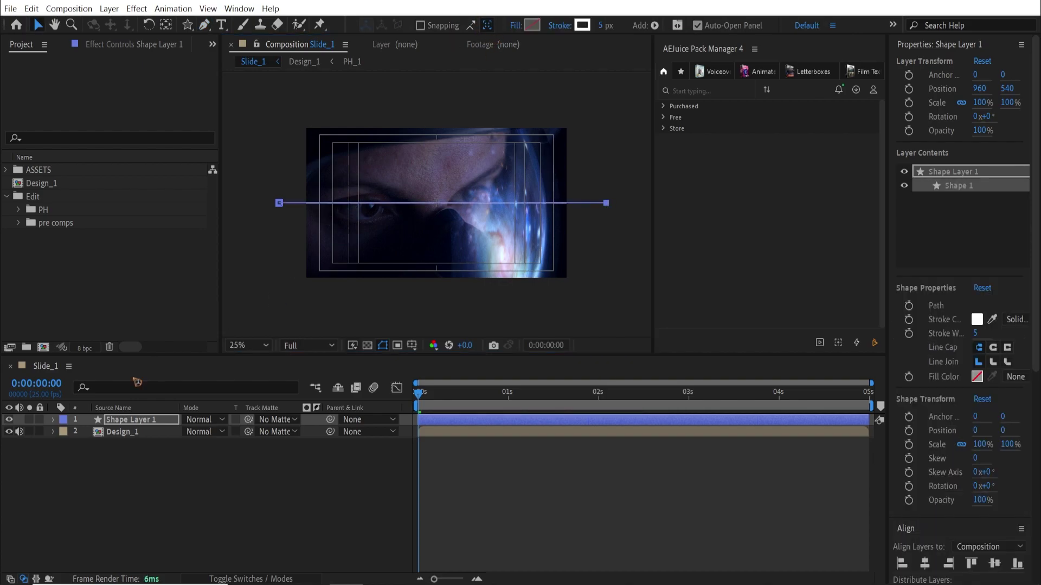
{"action": "left_click_drag", "start_coordinate": [602, 25], "coordinate": [1013, 9]}
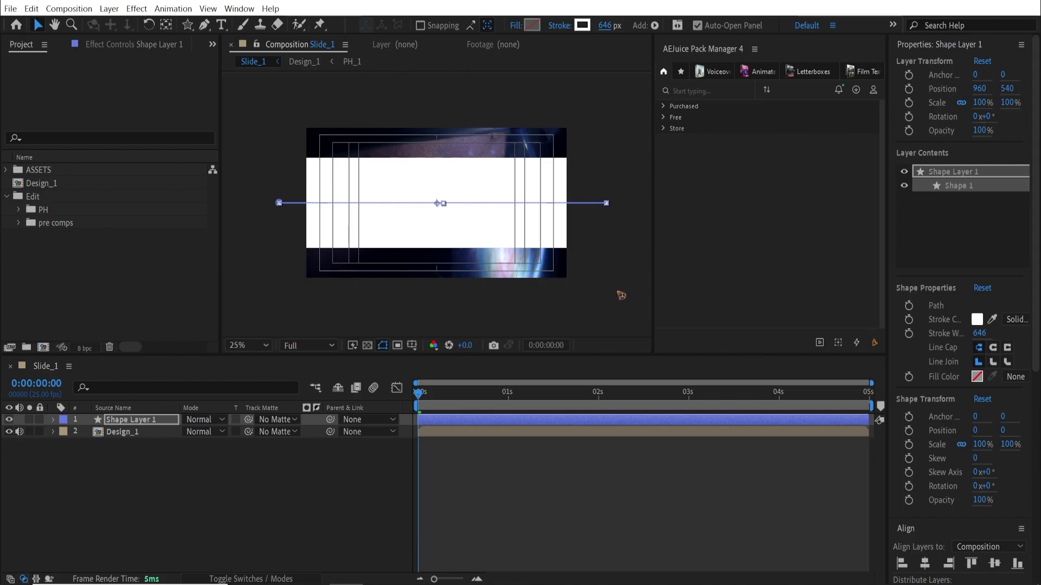
{"action": "scroll", "coordinate": [959, 217], "scroll_direction": "down", "scroll_amount": 5}
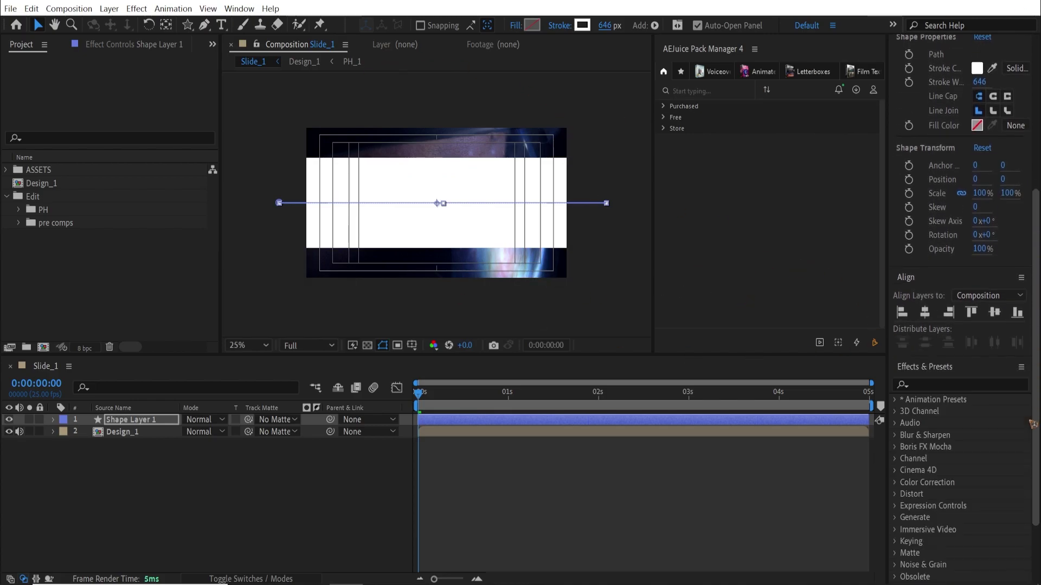
Step: Center the line's shape layer in the composition and increase its stroke width to 1088 px to cover the frame
{"action": "left_click", "coordinate": [925, 313]}
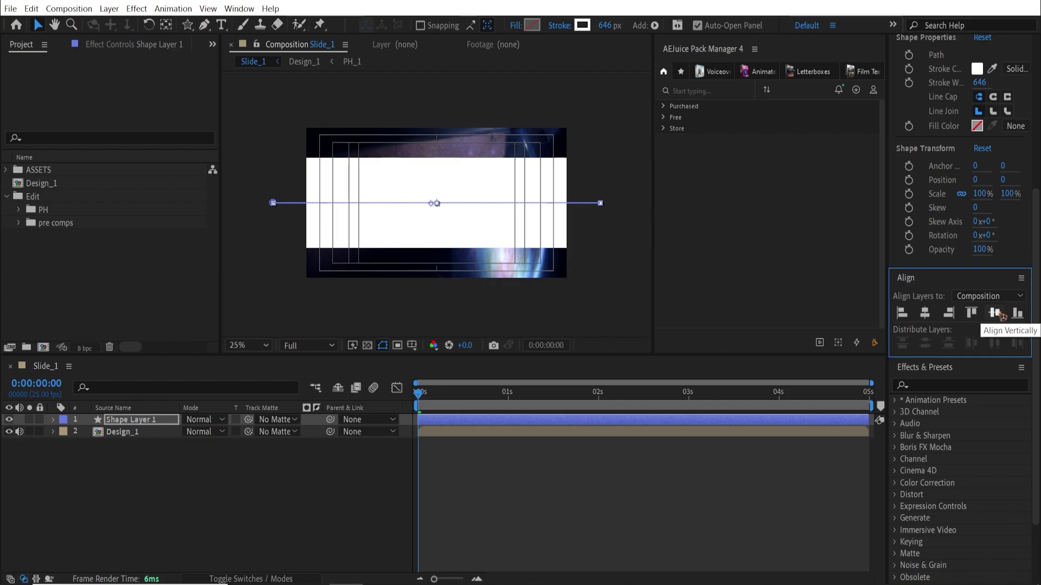
{"action": "left_click_drag", "start_coordinate": [606, 26], "coordinate": [902, 20]}
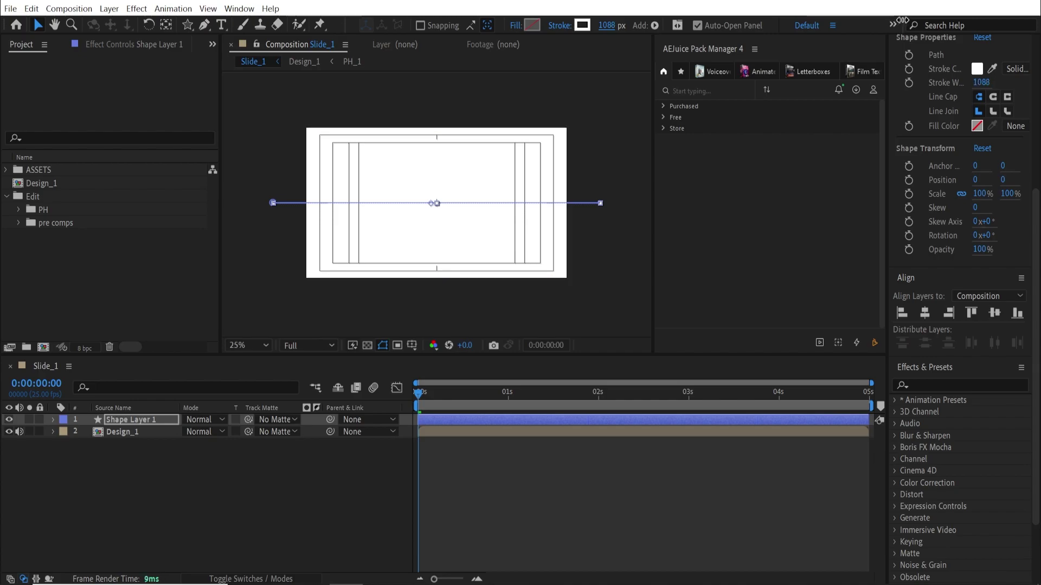
{"action": "left_click", "coordinate": [317, 254]}
Step: Set the line cap of Shape Layer 1's Stroke 1 to Round Cap
{"action": "left_click", "coordinate": [56, 421]}
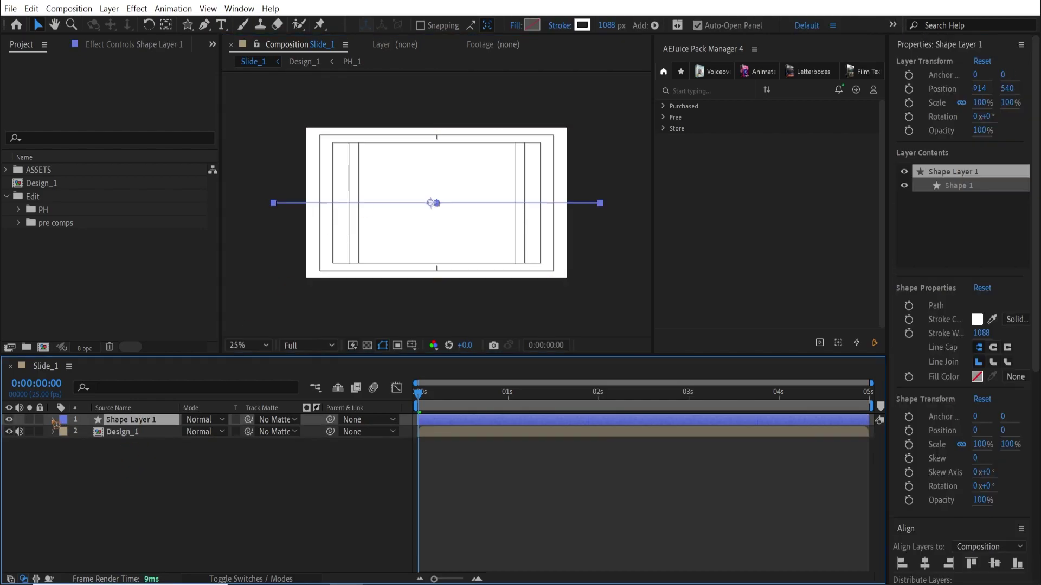
{"action": "left_click", "coordinate": [55, 420]}
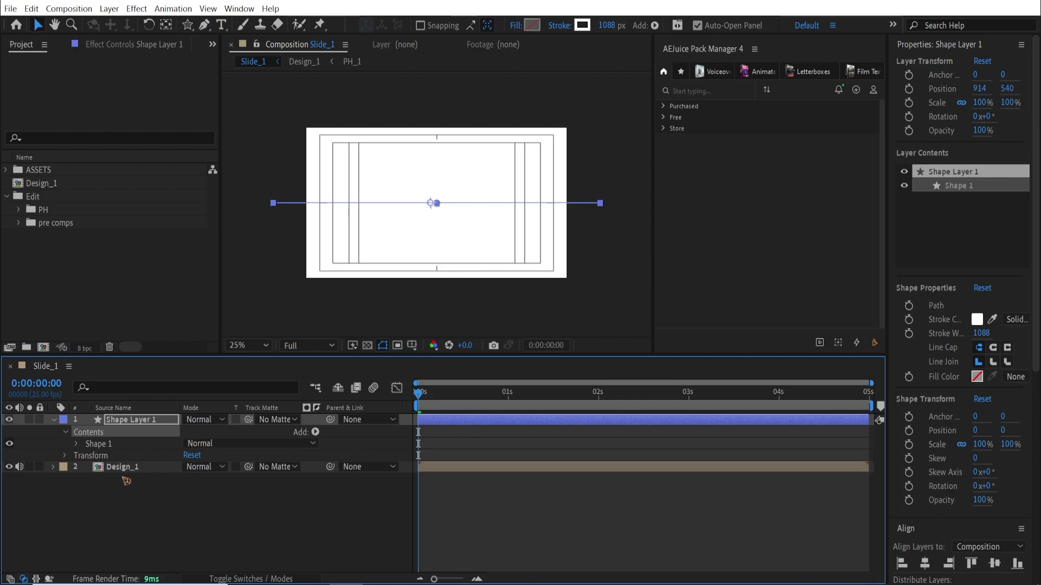
{"action": "left_click", "coordinate": [65, 432]}
{"action": "left_click", "coordinate": [77, 443]}
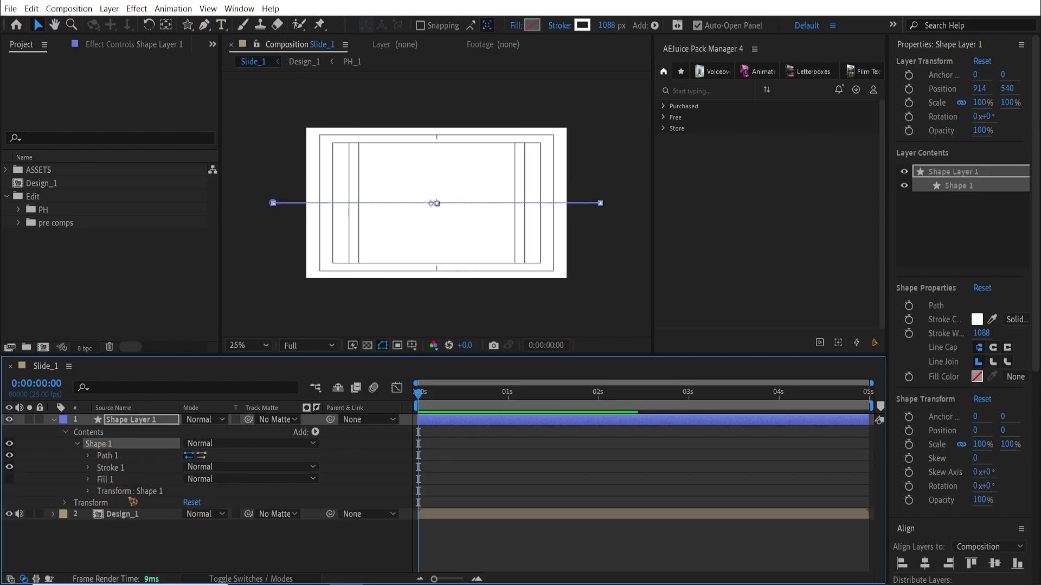
{"action": "left_click", "coordinate": [108, 468]}
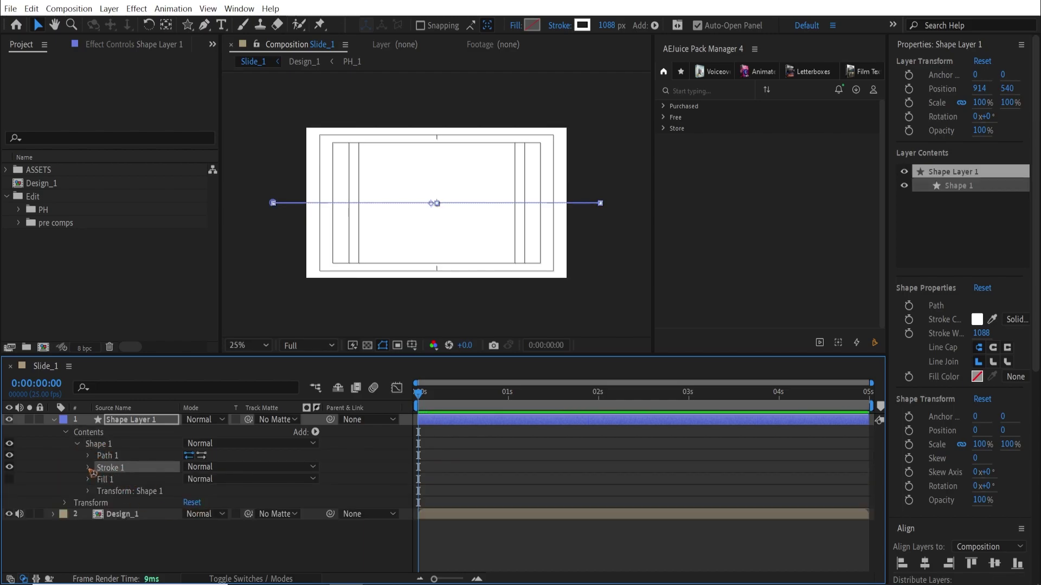
{"action": "left_click", "coordinate": [90, 469]}
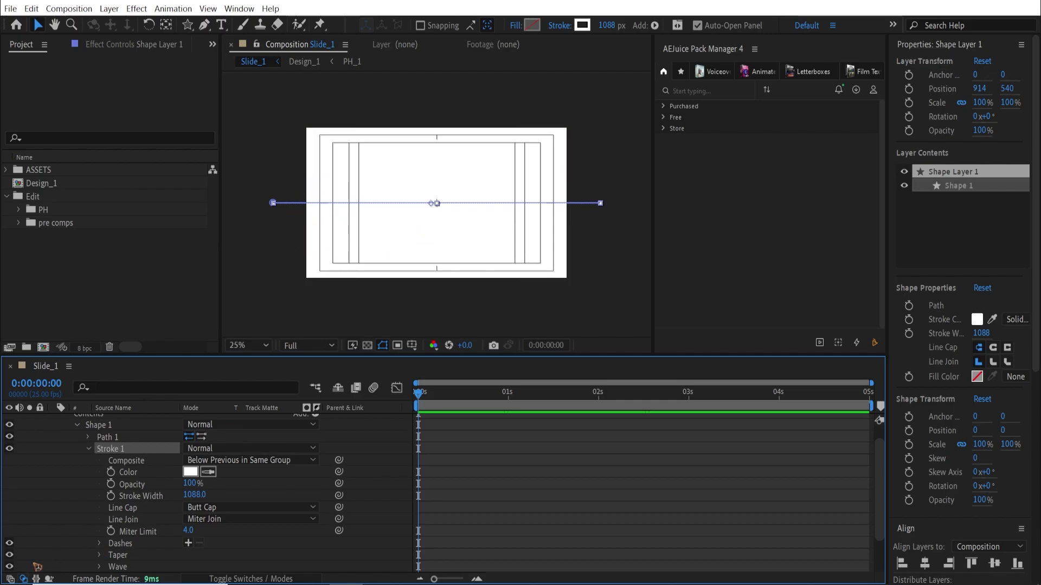
{"action": "left_click", "coordinate": [124, 508]}
{"action": "left_click", "coordinate": [249, 507]}
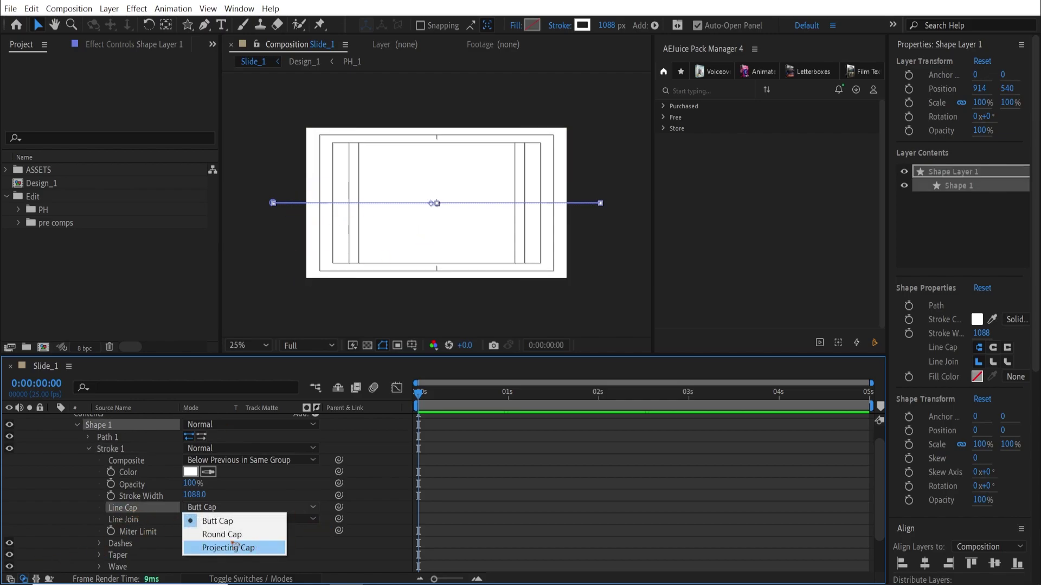
{"action": "left_click", "coordinate": [260, 539]}
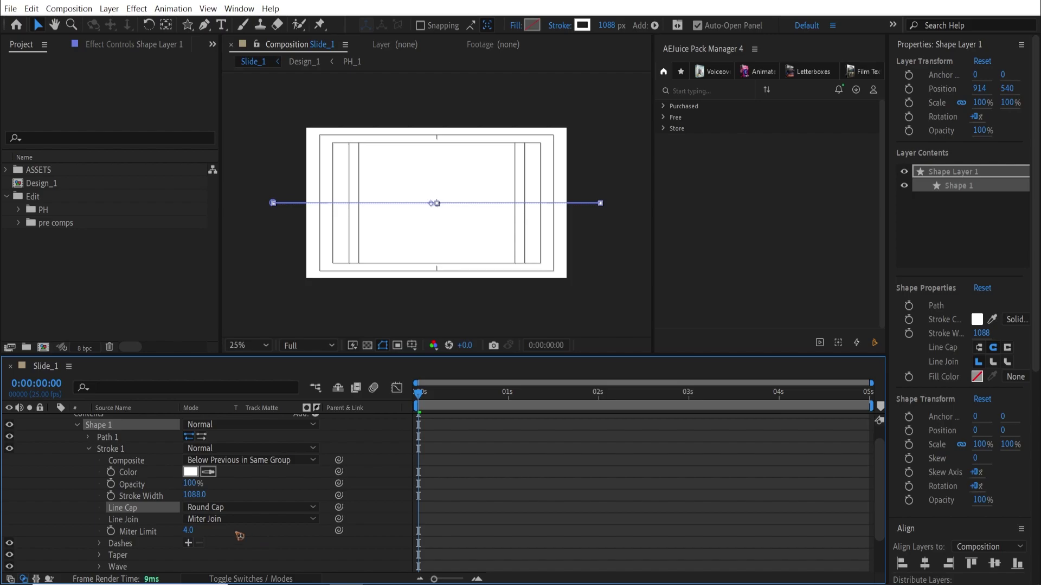
Step: Add Trim Paths to Shape 1, raise its Start value to 70%, and enlarge the timeline area
{"action": "left_click", "coordinate": [89, 449]}
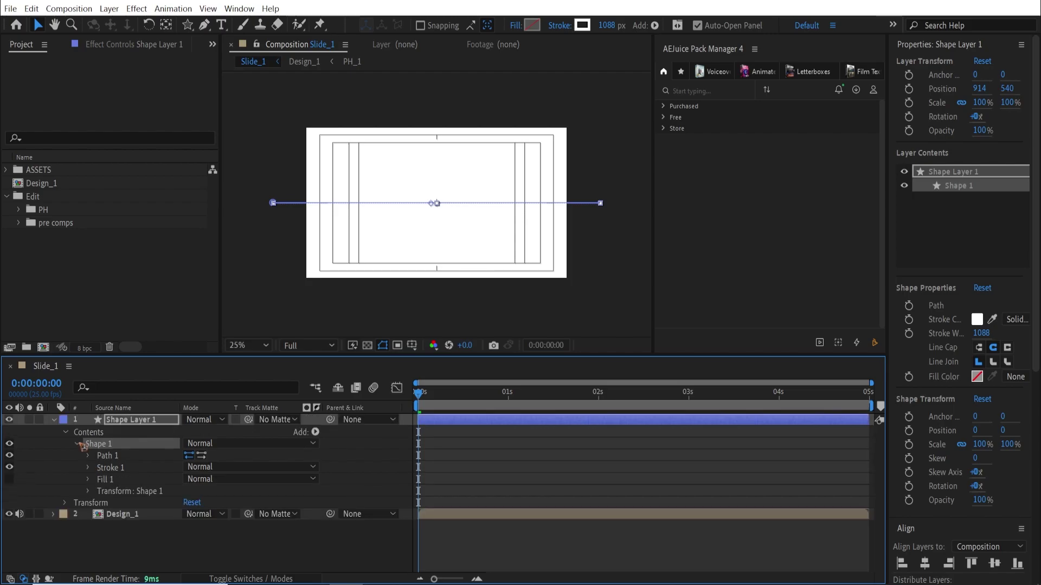
{"action": "left_click", "coordinate": [315, 434]}
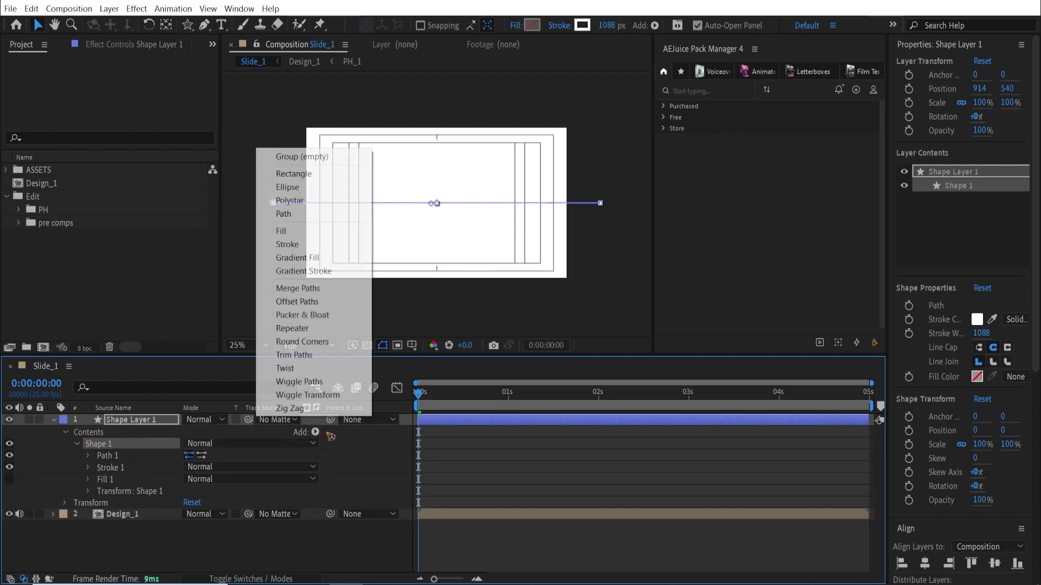
{"action": "left_click", "coordinate": [327, 358]}
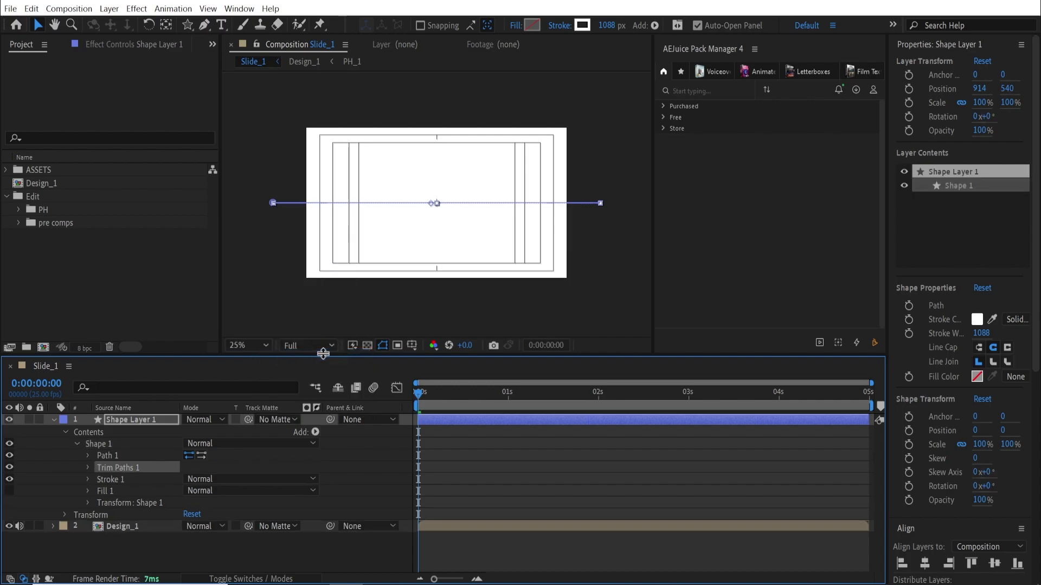
{"action": "left_click", "coordinate": [88, 468]}
{"action": "left_click_drag", "start_coordinate": [194, 490], "coordinate": [251, 488]}
{"action": "key", "text": "ctrl+z"}
{"action": "left_click_drag", "start_coordinate": [267, 353], "coordinate": [257, 282]}
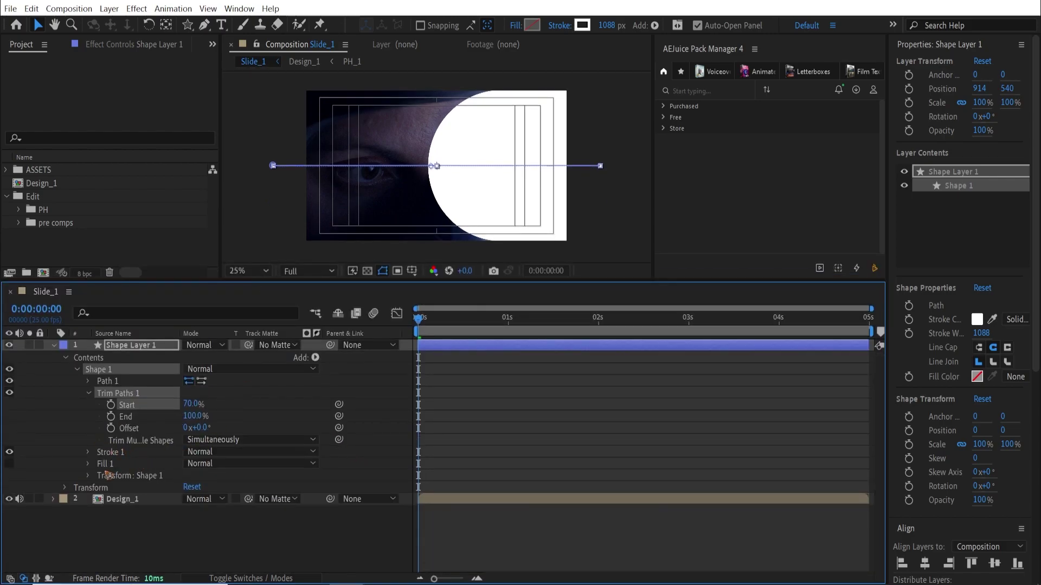
Step: Switch the stroke's line cap to Butt Cap for comparison and return it to Round Cap
{"action": "left_click", "coordinate": [90, 453]}
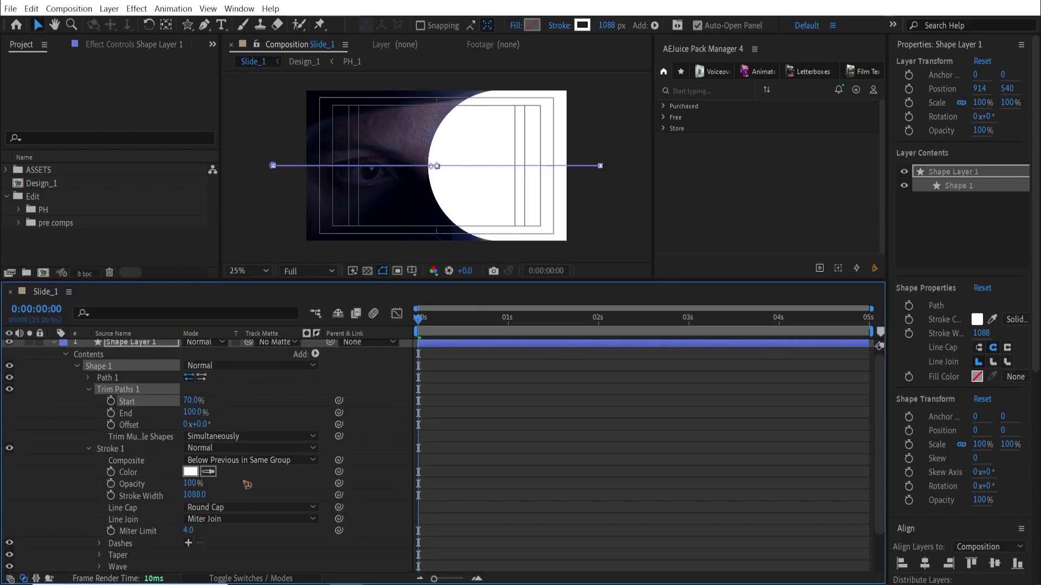
{"action": "left_click", "coordinate": [255, 509]}
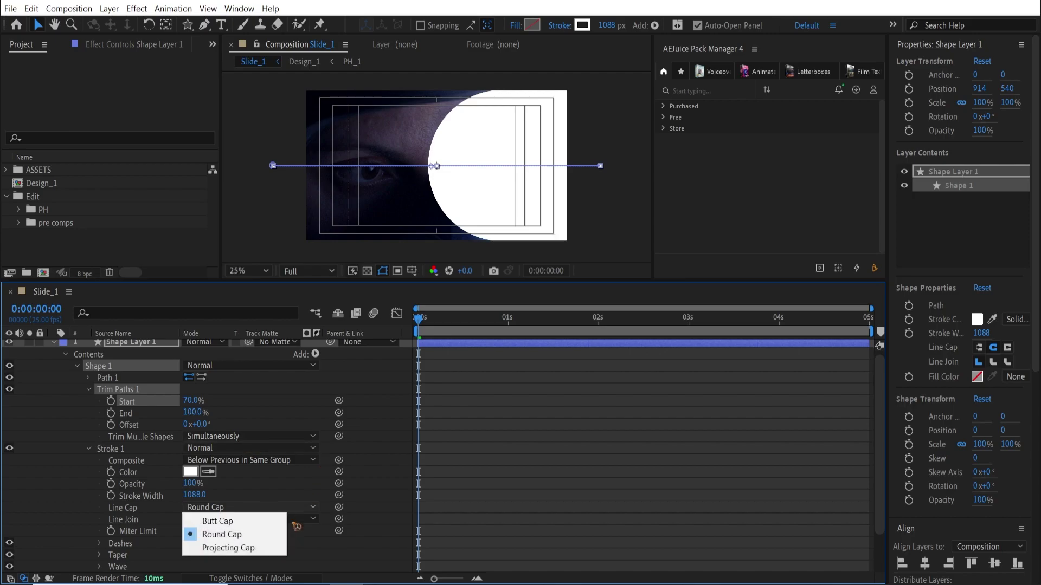
{"action": "left_click", "coordinate": [251, 522]}
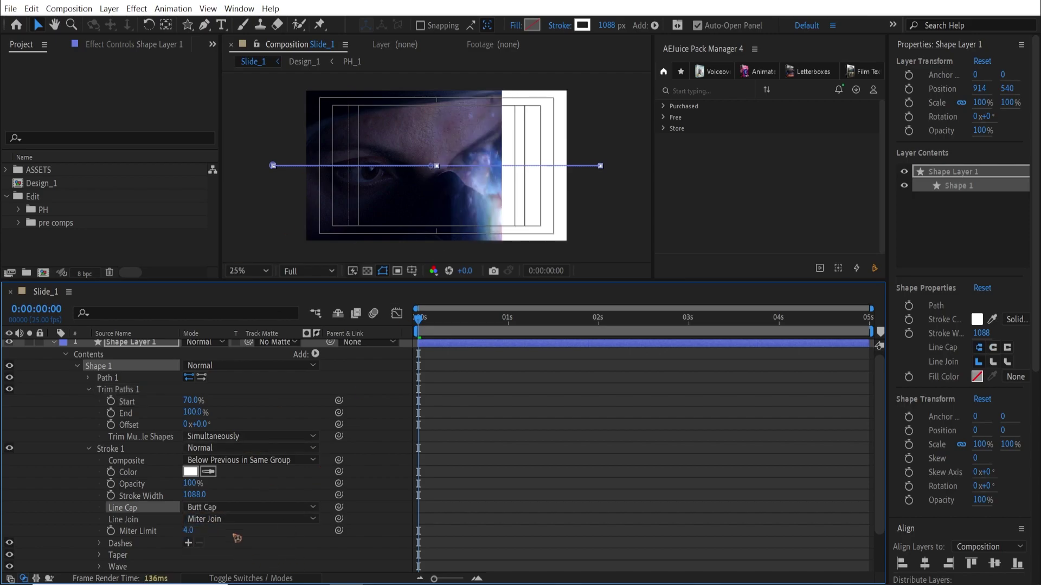
{"action": "left_click", "coordinate": [225, 509]}
{"action": "left_click", "coordinate": [230, 535]}
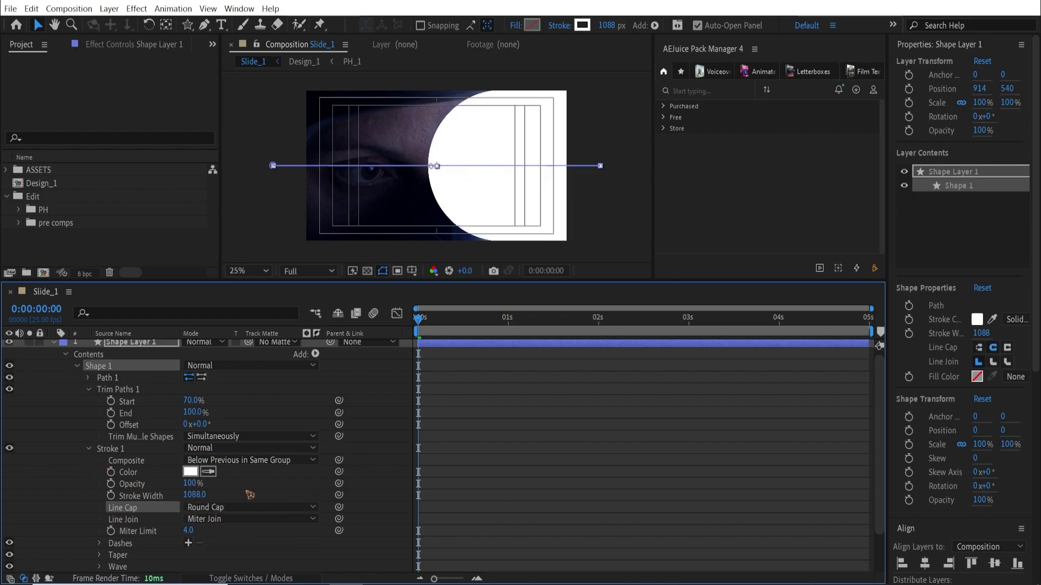
{"action": "left_click", "coordinate": [89, 449]}
Step: Try a slightly higher Trim Paths Start value and reset it to 0%
{"action": "mouse_move", "coordinate": [196, 406]}
{"action": "left_mouse_down"}
{"action": "mouse_move", "coordinate": [214, 407]}
{"action": "mouse_move", "coordinate": [195, 407]}
{"action": "left_mouse_up"}
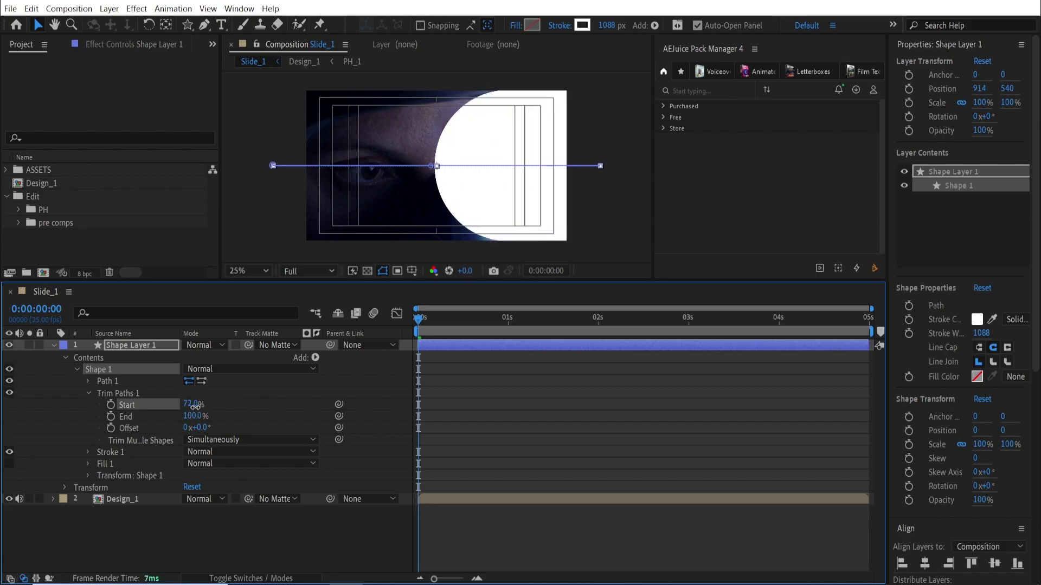
{"action": "left_click", "coordinate": [195, 405]}
{"action": "type", "text": "0"}
{"action": "key", "text": "Return"}
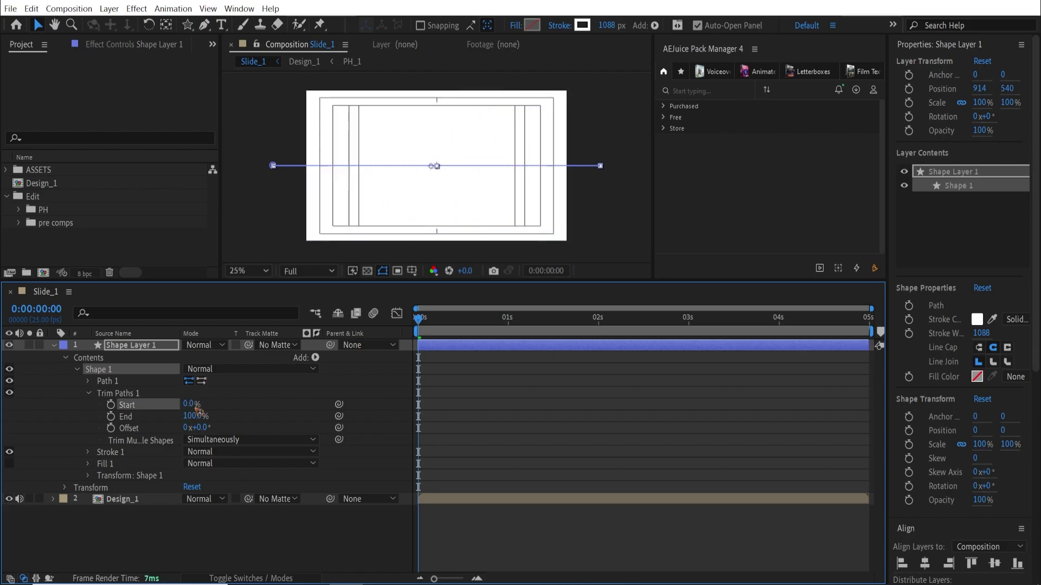
Step: Set the Trim Paths Start to 100% and enable keyframing for it at the beginning of the composition
{"action": "left_click", "coordinate": [191, 405]}
{"action": "type", "text": "100"}
{"action": "key", "text": "Return"}
{"action": "left_click", "coordinate": [111, 405]}
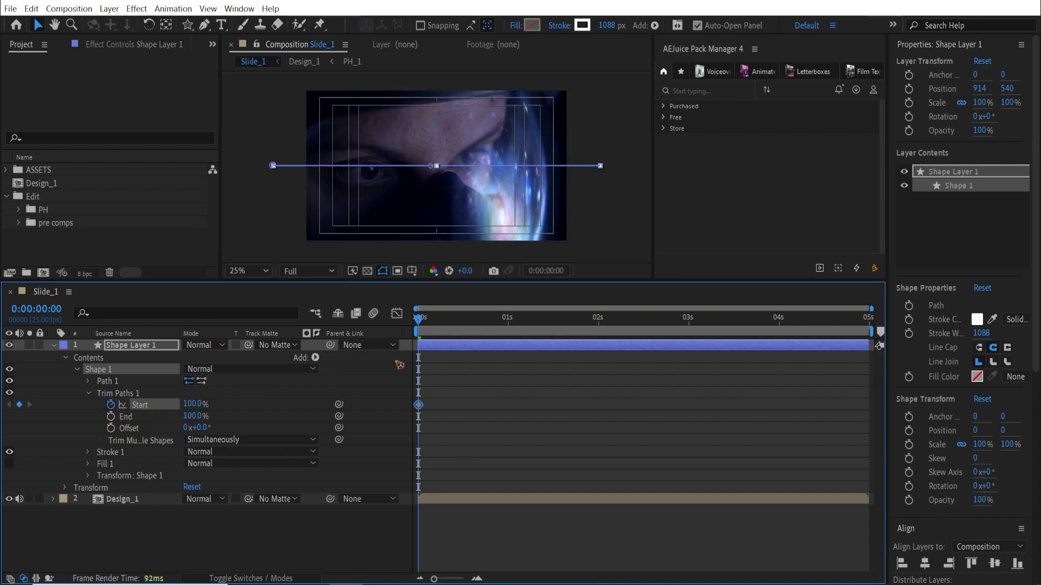
Step: Add a Trim Paths Start keyframe of 0% at 0:00:01:22
{"action": "left_click_drag", "start_coordinate": [435, 324], "coordinate": [588, 347]}
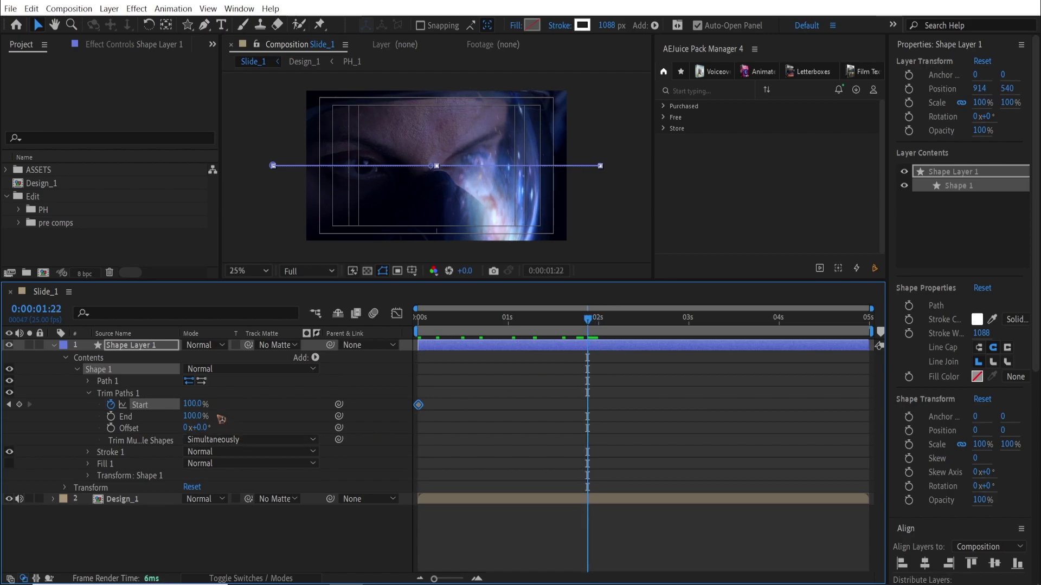
{"action": "left_click", "coordinate": [192, 404]}
{"action": "type", "text": "0"}
{"action": "key", "text": "Return"}
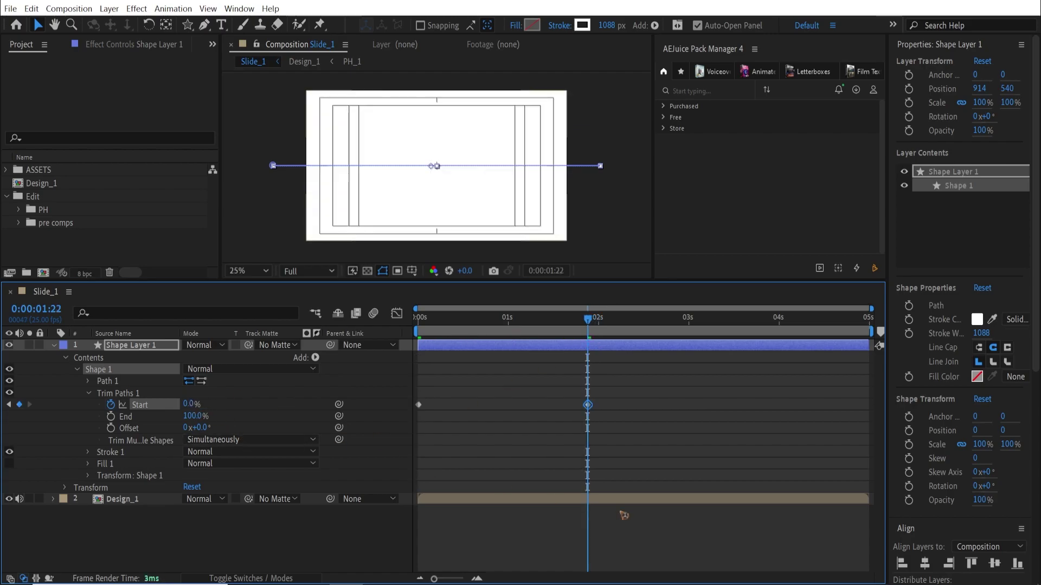
Step: Apply Easy Ease to both Trim Paths Start keyframes and reshape their speed graph for a fast start and a long slowdown
{"action": "left_click_drag", "start_coordinate": [663, 394], "coordinate": [329, 434]}
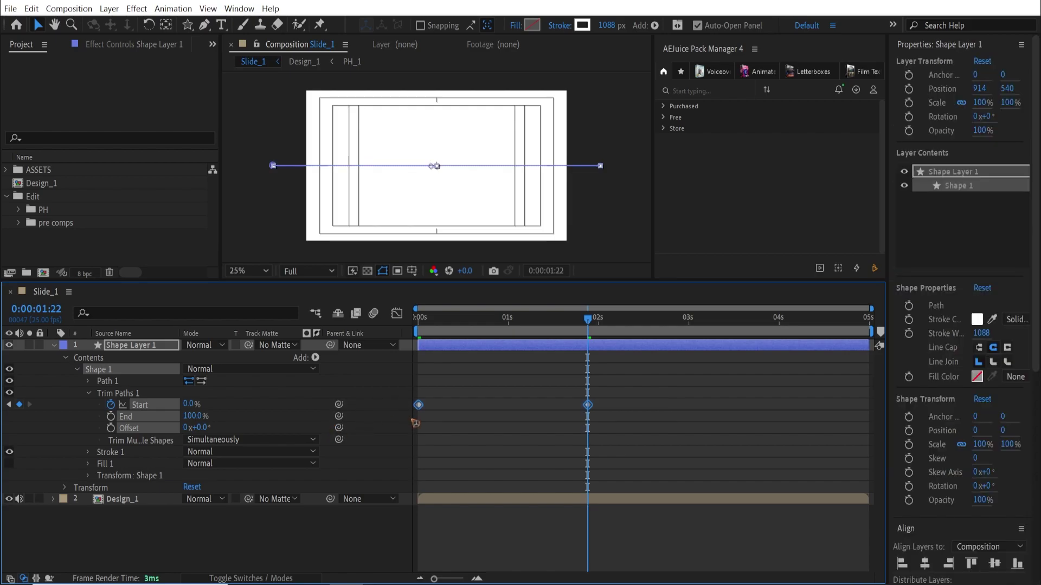
{"action": "key", "text": "F9"}
{"action": "left_click", "coordinate": [398, 314]}
{"action": "left_click_drag", "start_coordinate": [625, 346], "coordinate": [355, 427]}
{"action": "left_click_drag", "start_coordinate": [560, 360], "coordinate": [497, 367]}
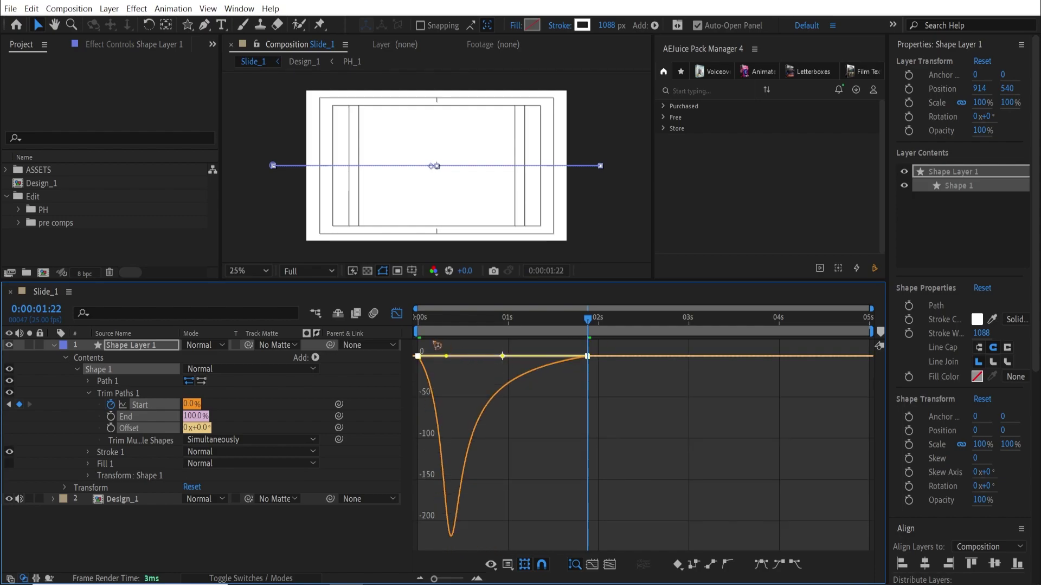
{"action": "left_click", "coordinate": [397, 313]}
Step: Preview the line's reveal animation from the beginning of the composition with no layer selected
{"action": "left_click_drag", "start_coordinate": [543, 326], "coordinate": [287, 399]}
{"action": "left_click", "coordinate": [556, 424]}
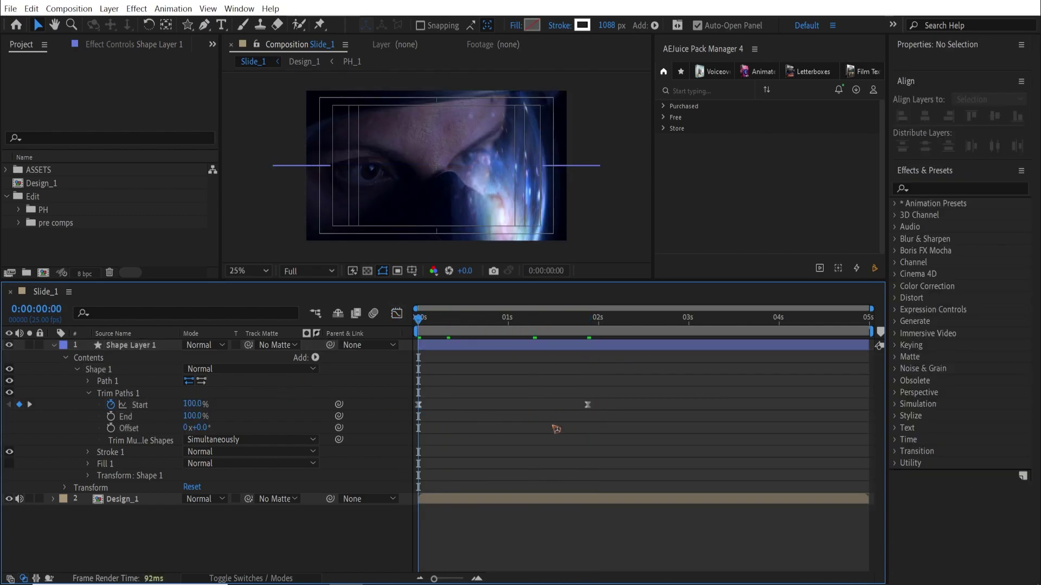
{"action": "key", "text": "space"}
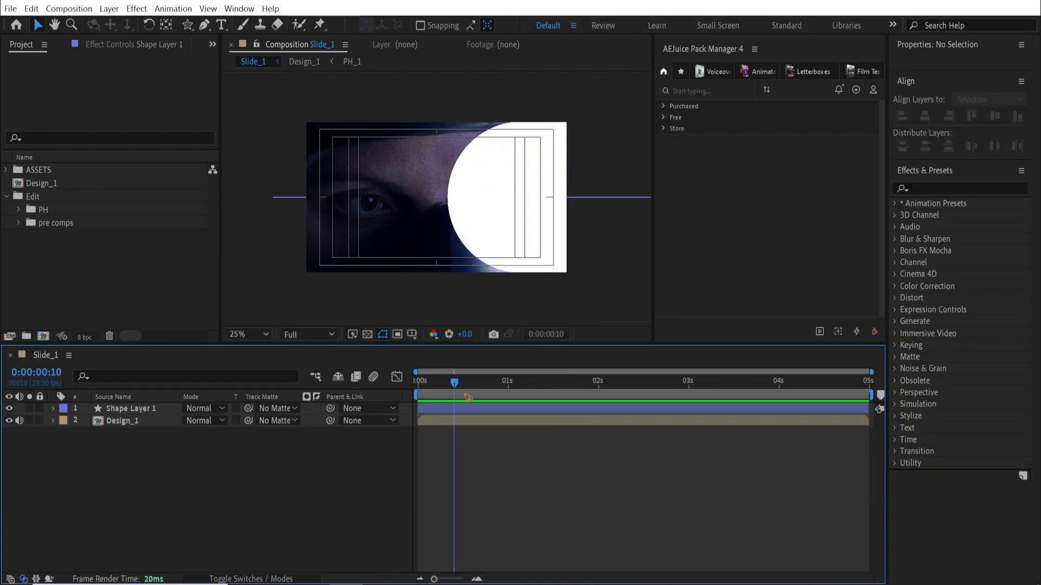
Step: Hide Shape Layer 1 and open the nested Design_1 composition
{"action": "left_click", "coordinate": [9, 409]}
{"action": "double_click", "coordinate": [117, 421]}
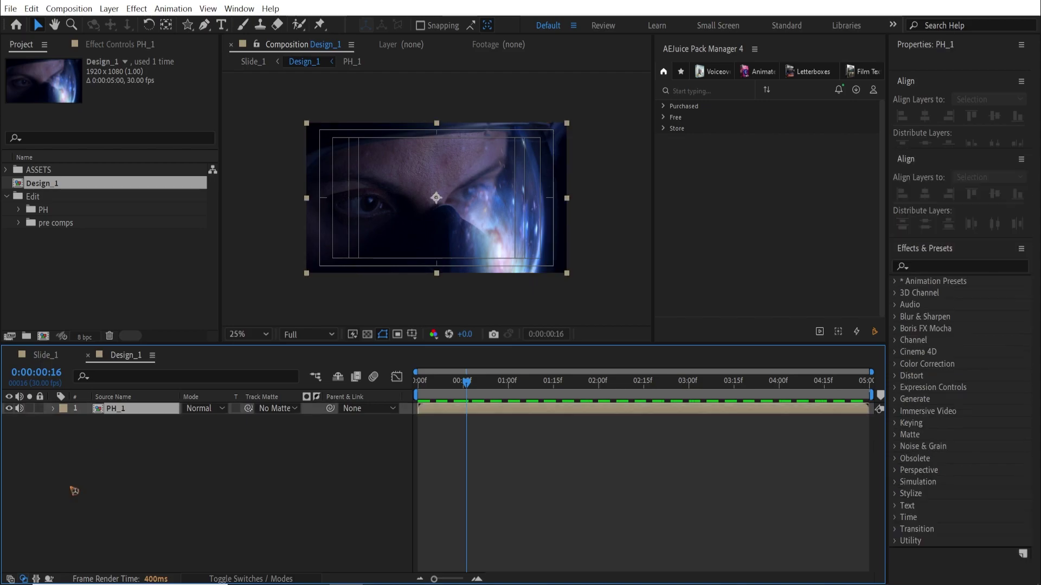
Step: Animate the PH_1 layer's Scale from 100% at the composition's start to 128% at 0:00:04:23
{"action": "key", "text": "s"}
{"action": "left_click", "coordinate": [88, 421]}
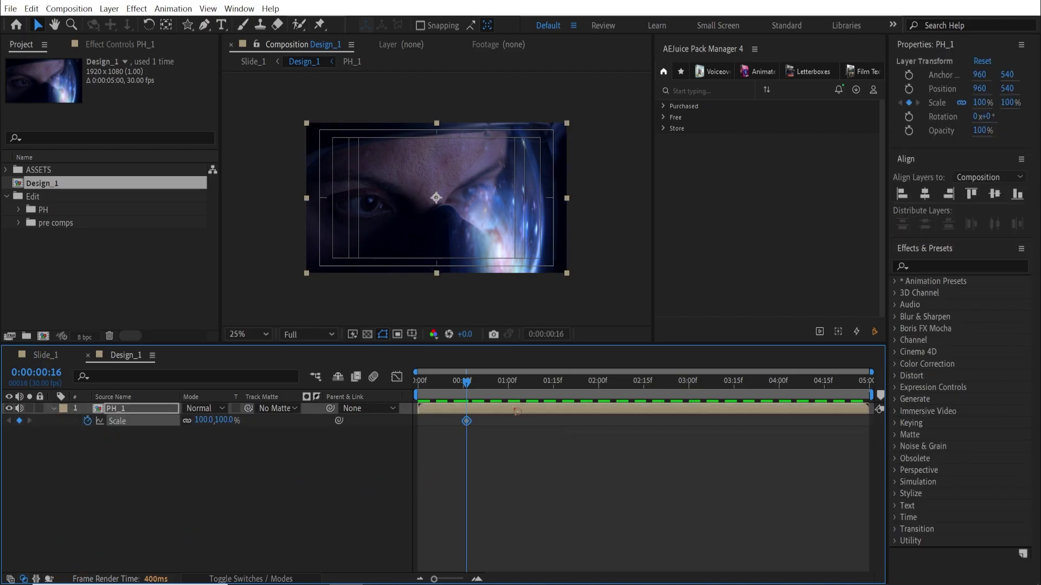
{"action": "left_click_drag", "start_coordinate": [440, 391], "coordinate": [850, 429]}
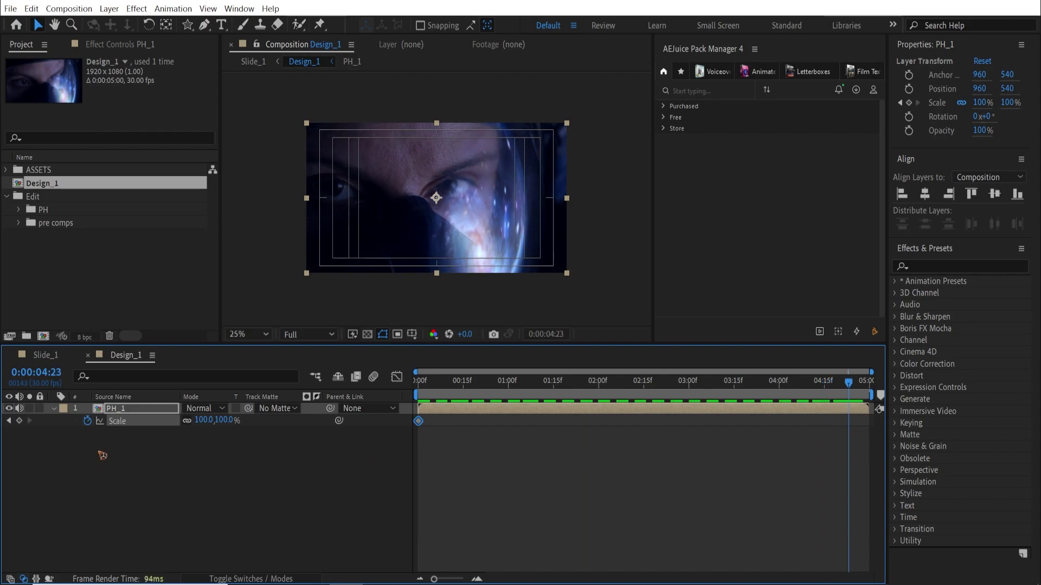
{"action": "left_click_drag", "start_coordinate": [204, 421], "coordinate": [220, 422]}
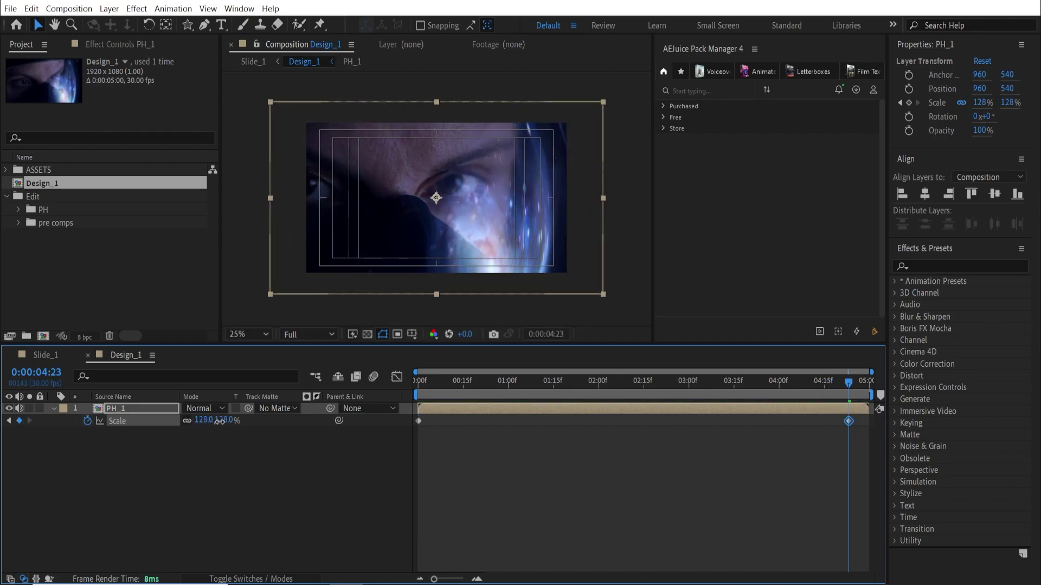
Step: Easy Ease the PH_1 Scale keyframes, shape their speed graph to peak early, and move the last keyframe close to the layer's end
{"action": "left_click_drag", "start_coordinate": [866, 417], "coordinate": [328, 478]}
{"action": "key", "text": "F9"}
{"action": "left_click", "coordinate": [397, 377]}
{"action": "left_click", "coordinate": [850, 542]}
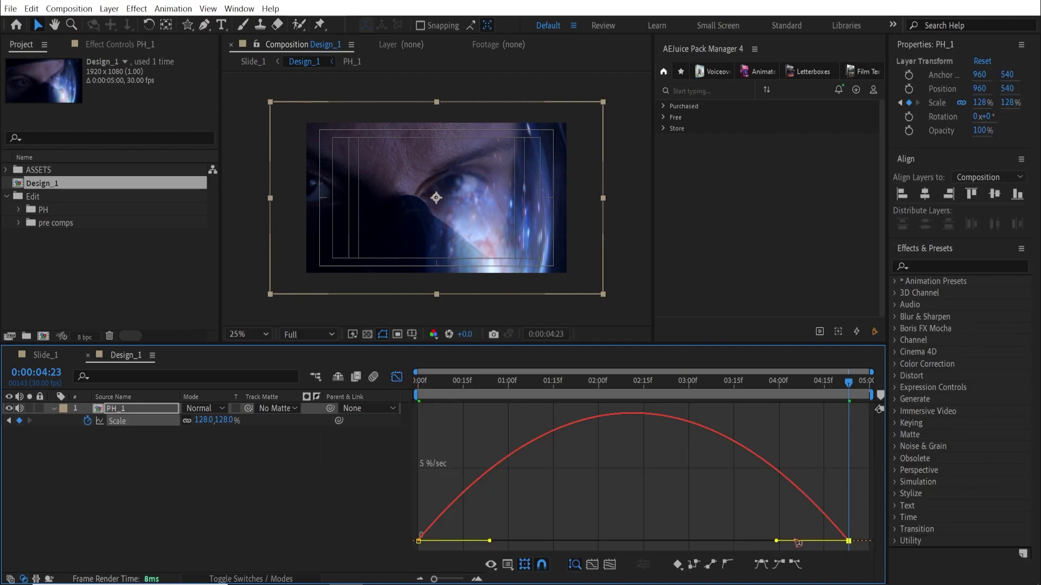
{"action": "left_click_drag", "start_coordinate": [776, 541], "coordinate": [632, 541]}
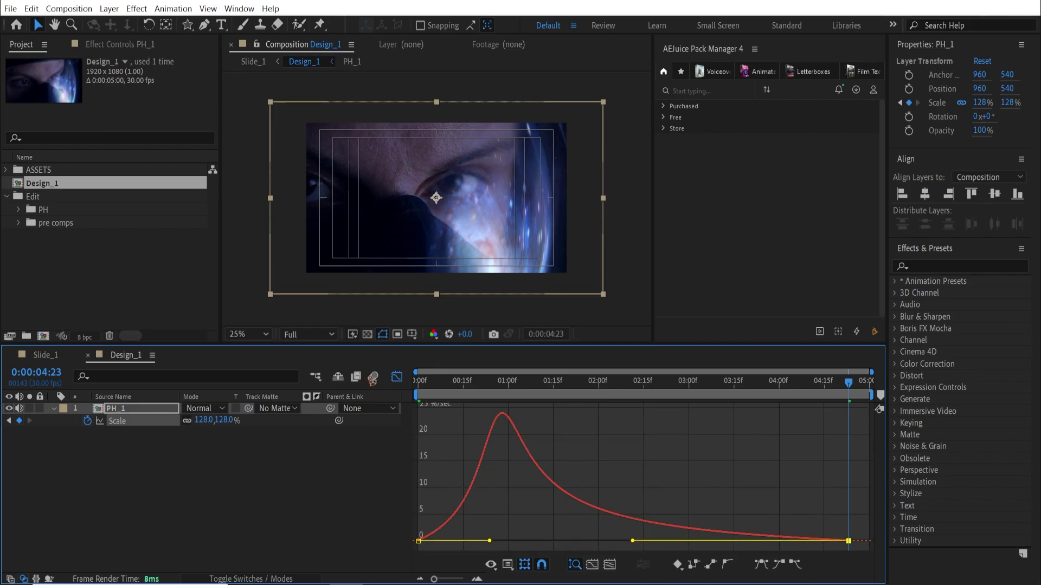
{"action": "key", "text": "shift+F3"}
{"action": "left_click_drag", "start_coordinate": [850, 421], "coordinate": [866, 422]}
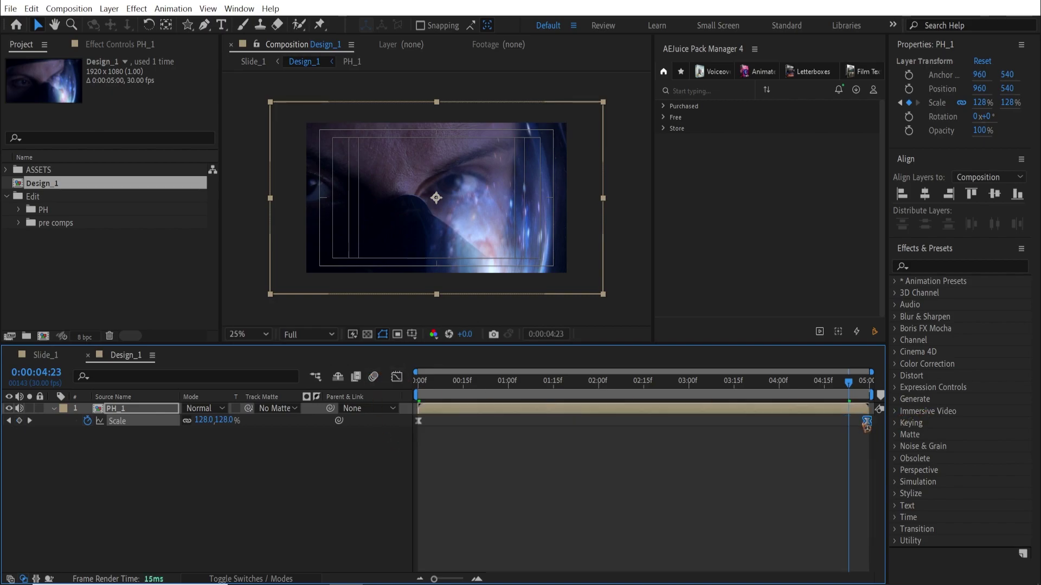
{"action": "key", "text": "space"}
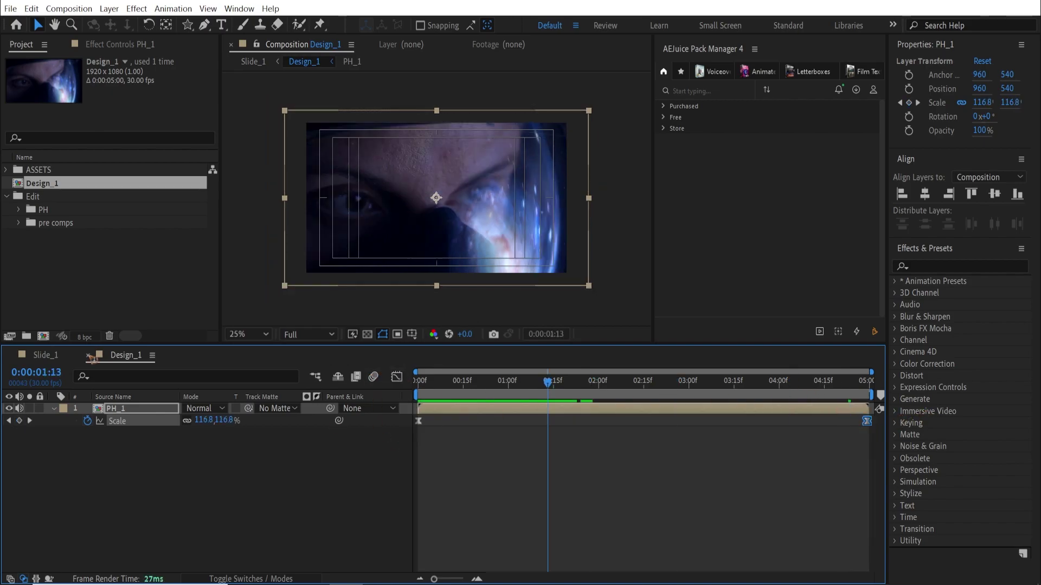
Step: Close the Design_1 timeline to return to Slide_1, and make Shape Layer 1 visible again
{"action": "left_click", "coordinate": [90, 356]}
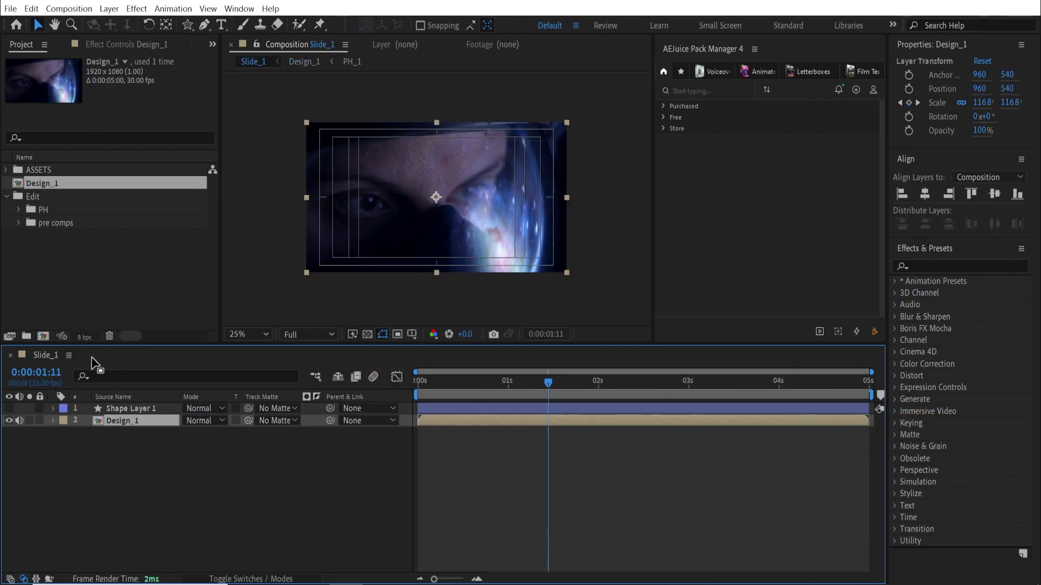
{"action": "left_click", "coordinate": [136, 409]}
{"action": "left_click", "coordinate": [9, 409]}
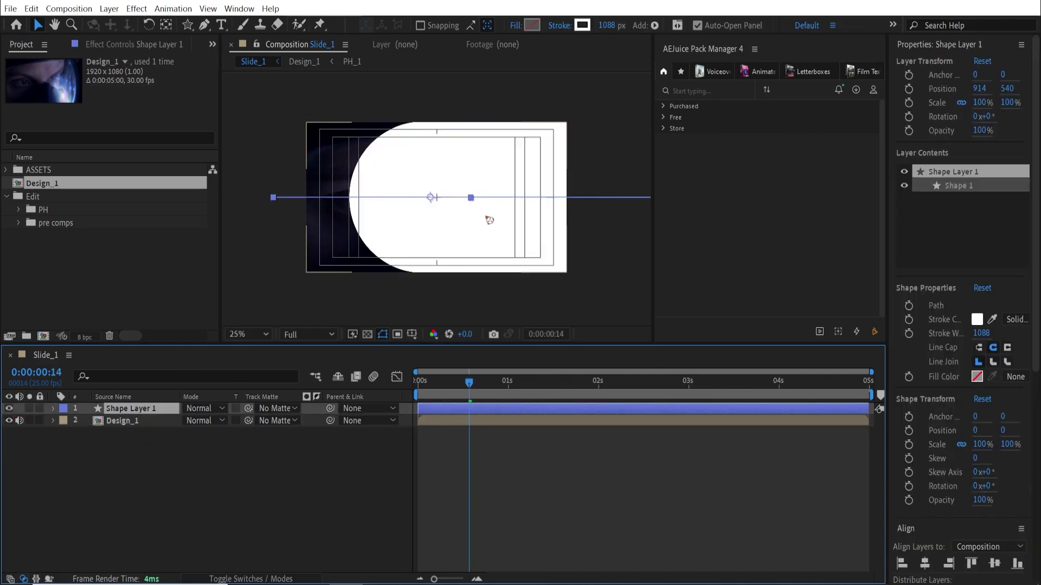
Step: Try using Shape Layer 1 as the track matte for the Design_1 layer
{"action": "mouse_move", "coordinate": [433, 383]}
{"action": "left_mouse_down"}
{"action": "mouse_move", "coordinate": [526, 397]}
{"action": "mouse_move", "coordinate": [459, 391]}
{"action": "left_mouse_up"}
{"action": "left_click", "coordinate": [126, 421]}
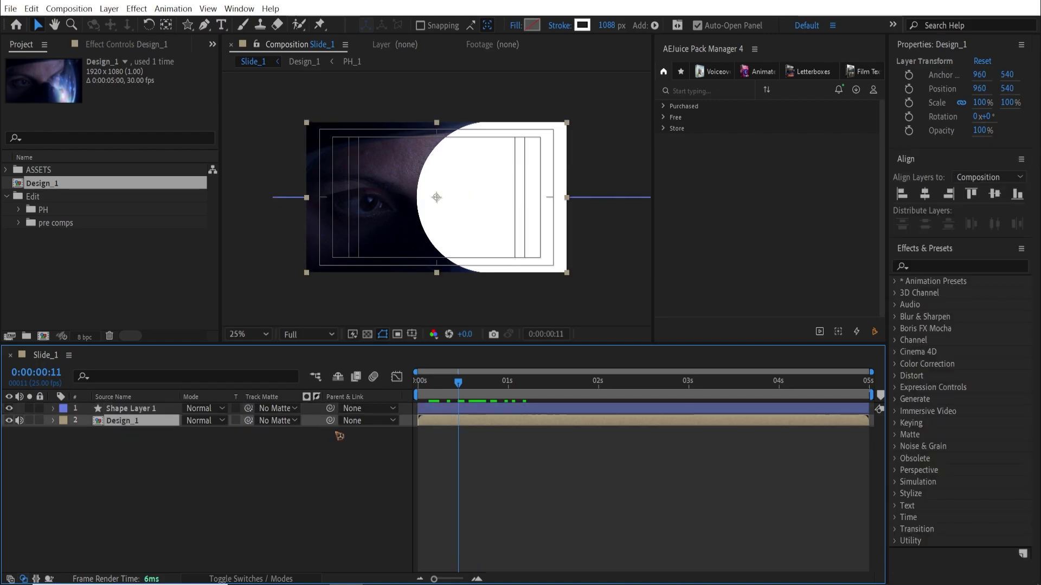
{"action": "left_click", "coordinate": [277, 422]}
{"action": "left_click", "coordinate": [310, 453]}
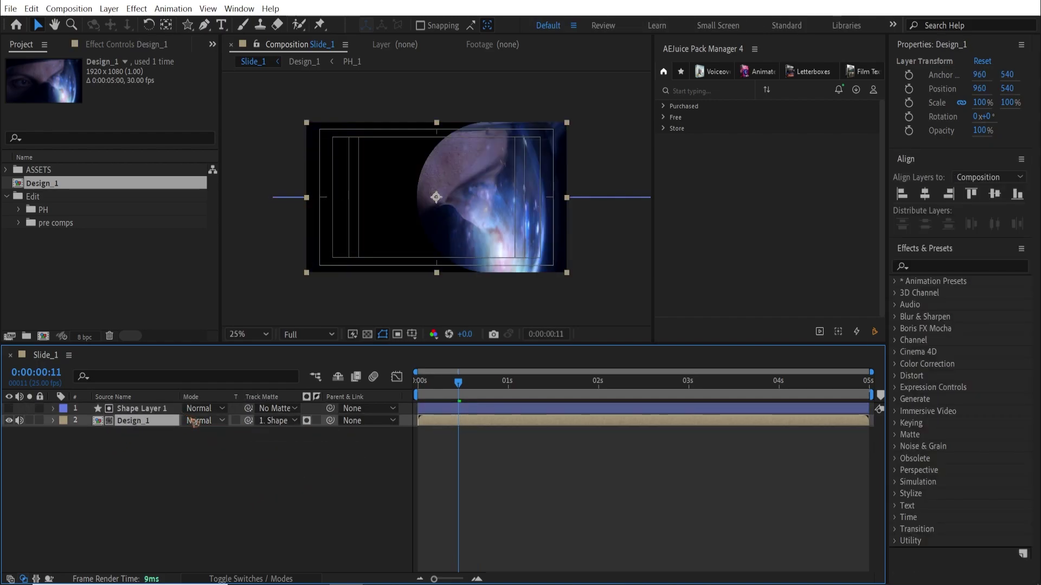
{"action": "left_click_drag", "start_coordinate": [249, 421], "coordinate": [128, 412]}
{"action": "key", "text": "ctrl+z"}
Step: Pre-compose Shape Layer 1 into a new composition named Transition_1, moving all attributes into it
{"action": "left_click", "coordinate": [142, 408]}
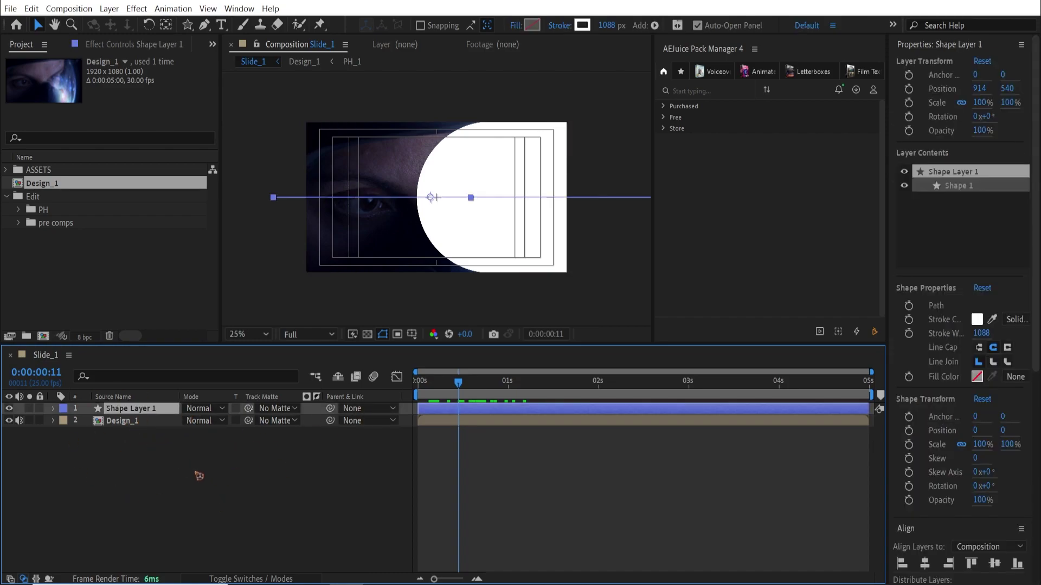
{"action": "key", "text": "ctrl+shift+c"}
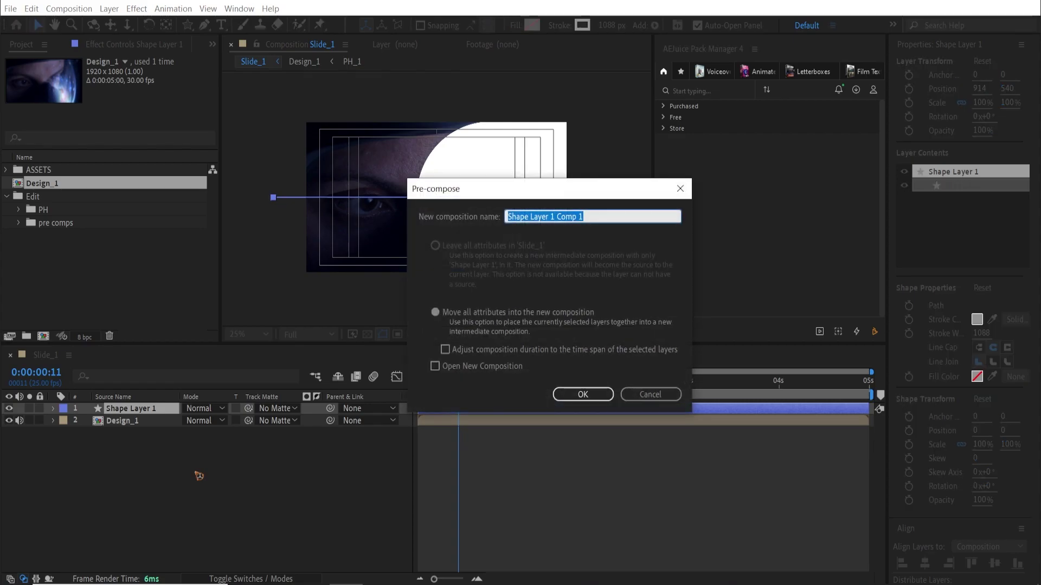
{"action": "type", "text": "Transition_1"}
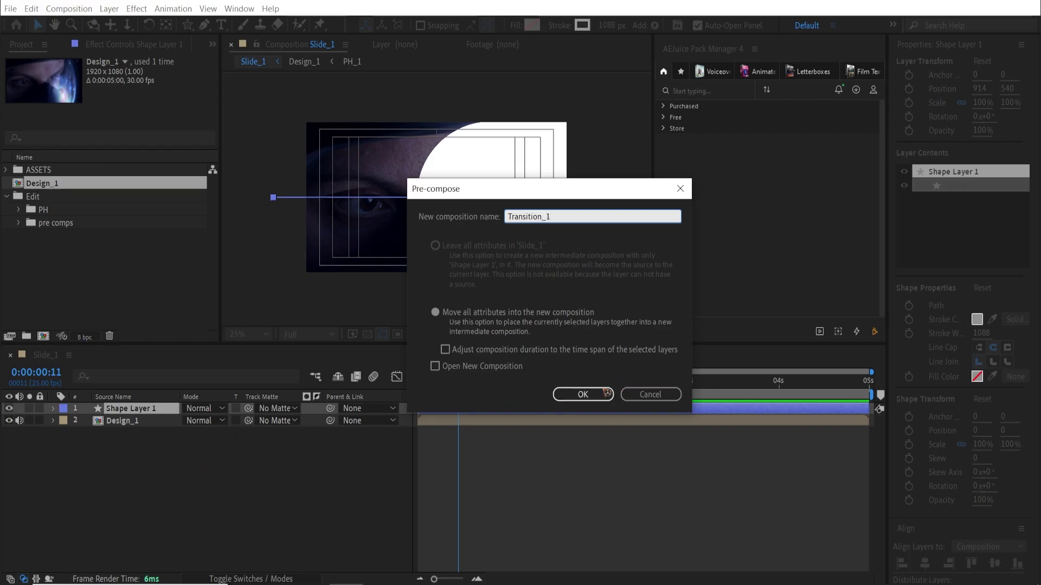
{"action": "left_click", "coordinate": [606, 393]}
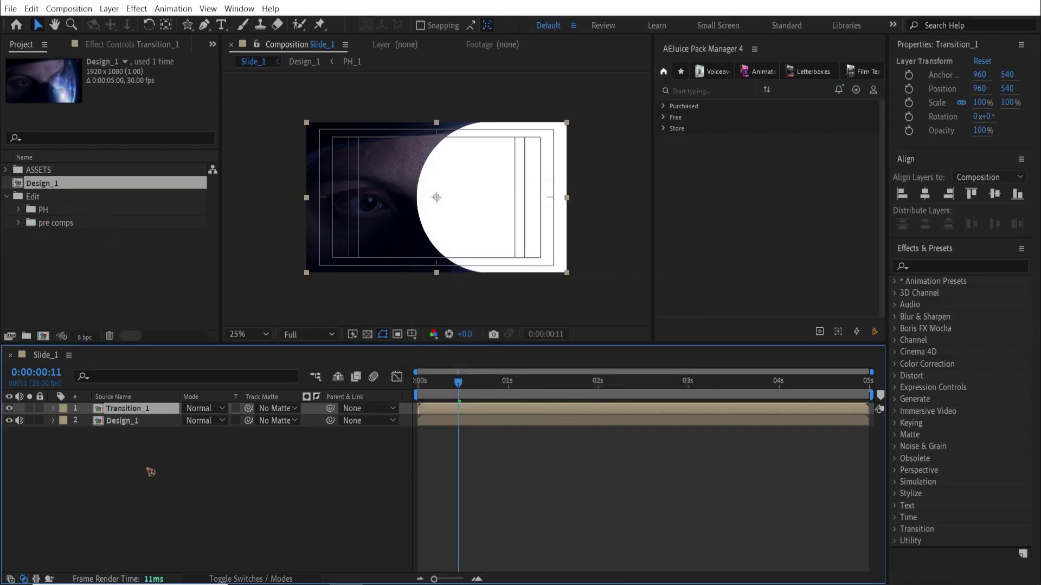
Step: Create a Transition folder inside the project's Edit folder and move the Transition_1 composition into it
{"action": "left_click", "coordinate": [89, 257]}
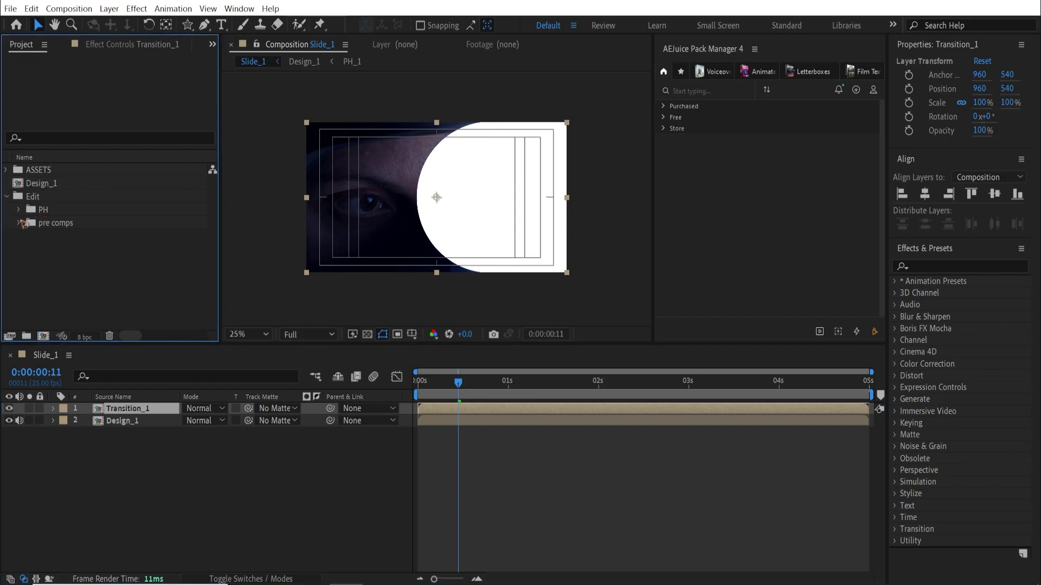
{"action": "left_click", "coordinate": [20, 222]}
{"action": "left_click", "coordinate": [84, 252]}
{"action": "left_click", "coordinate": [62, 268]}
{"action": "left_click", "coordinate": [45, 207]}
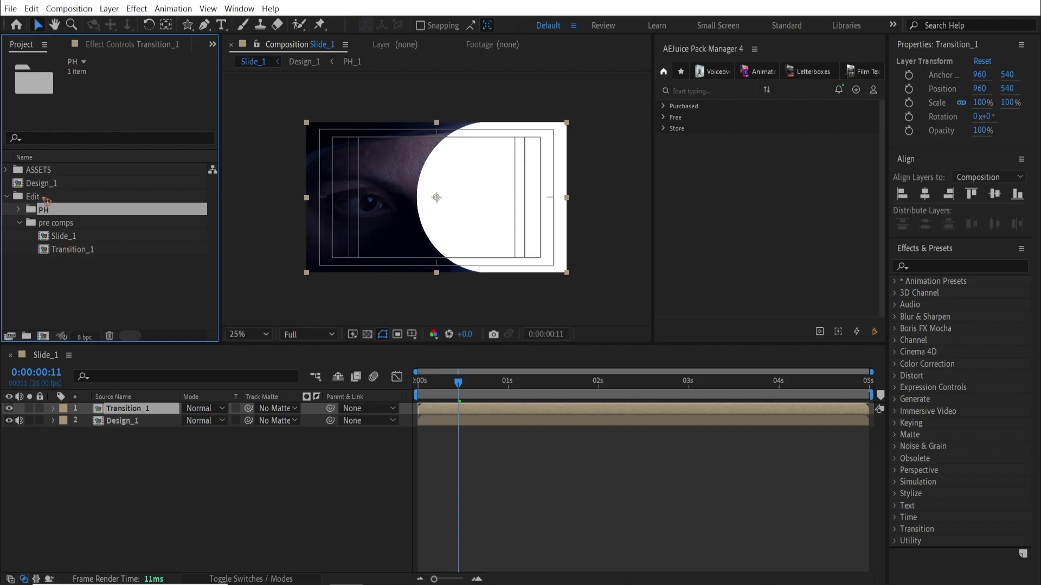
{"action": "left_click", "coordinate": [26, 336]}
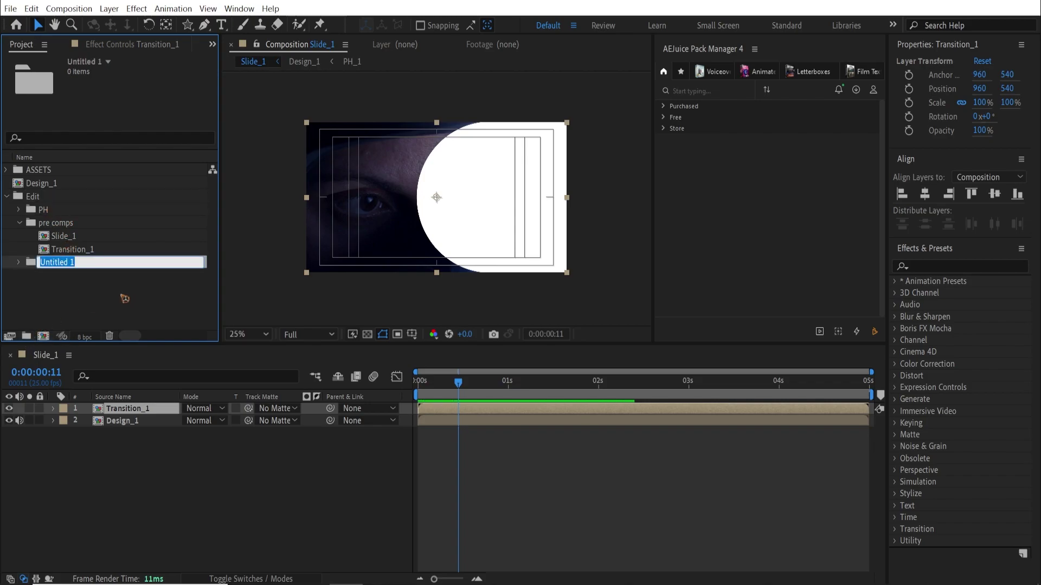
{"action": "type", "text": "Transition"}
{"action": "key", "text": "Return"}
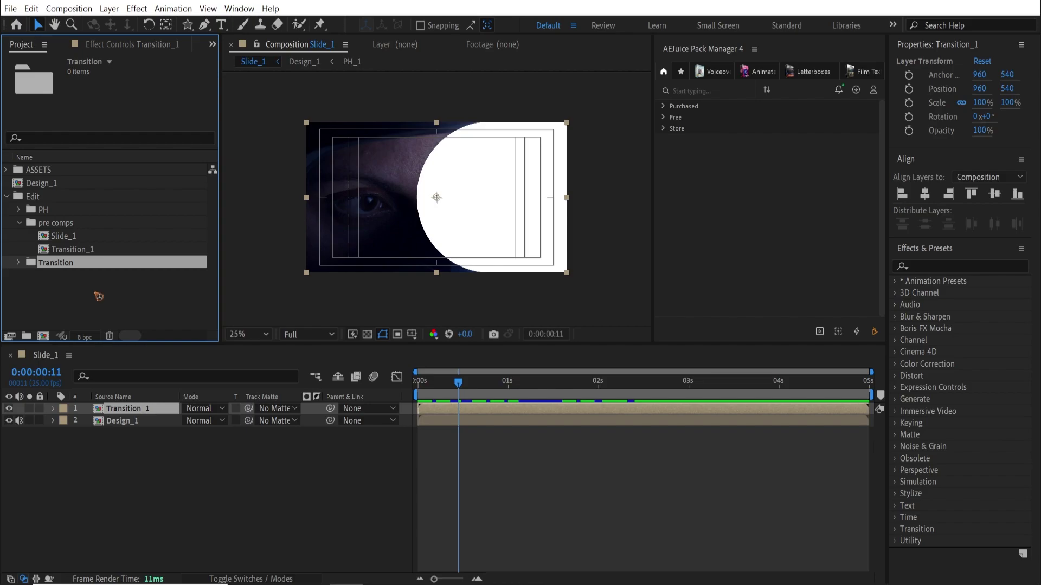
{"action": "left_click_drag", "start_coordinate": [109, 249], "coordinate": [65, 261]}
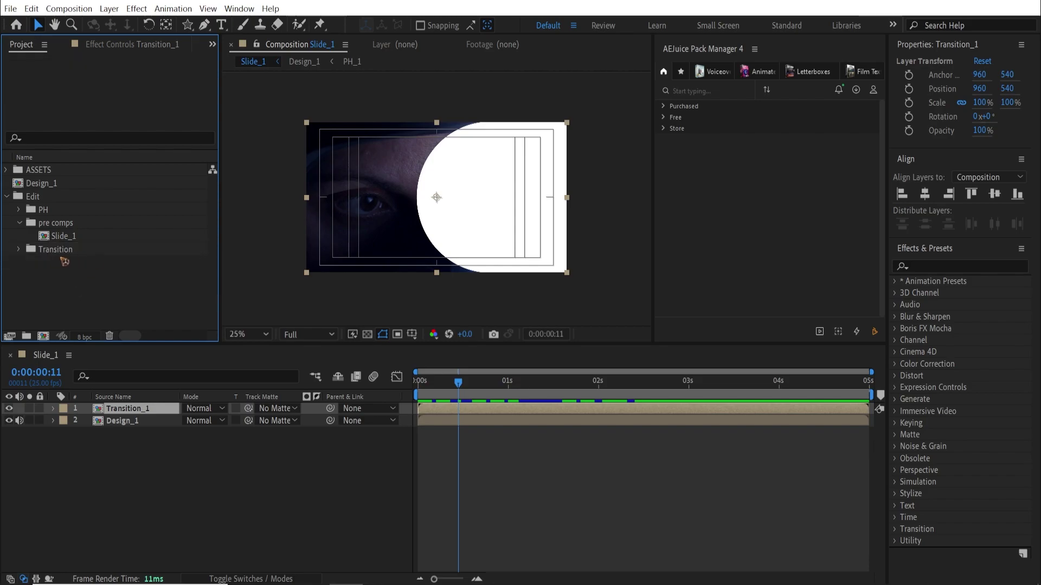
Step: Set Transition_1 as the track matte of the Design_1 layer and preview the reveal
{"action": "left_click", "coordinate": [274, 421]}
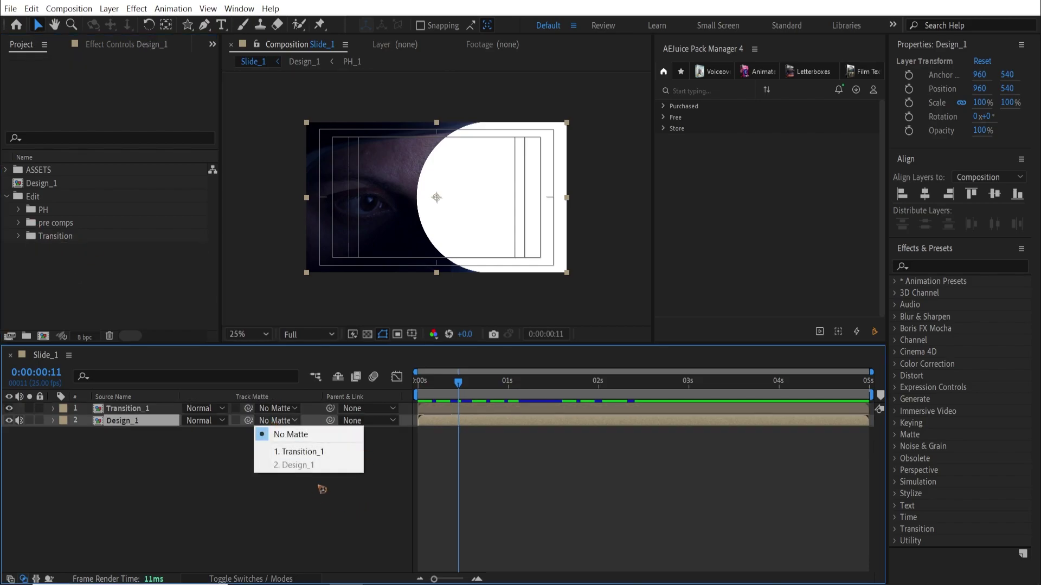
{"action": "left_click", "coordinate": [319, 454]}
{"action": "left_click_drag", "start_coordinate": [249, 421], "coordinate": [135, 412]}
{"action": "left_click", "coordinate": [303, 461]}
{"action": "key", "text": "space"}
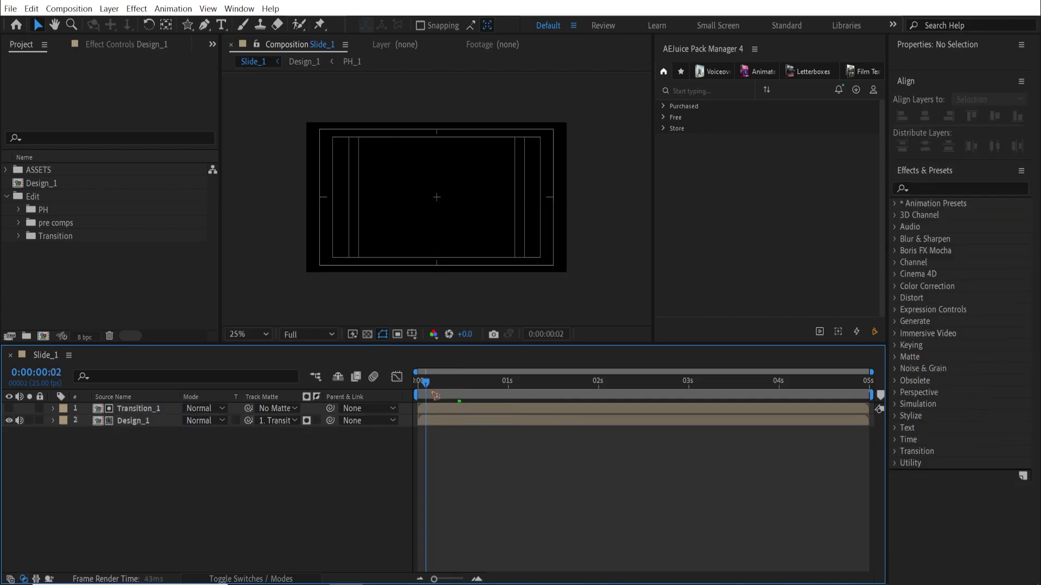
Step: Give both the Transition_1 and Design_1 layers a red label
{"action": "left_click", "coordinate": [145, 418]}
{"action": "key", "text": "ctrl+a"}
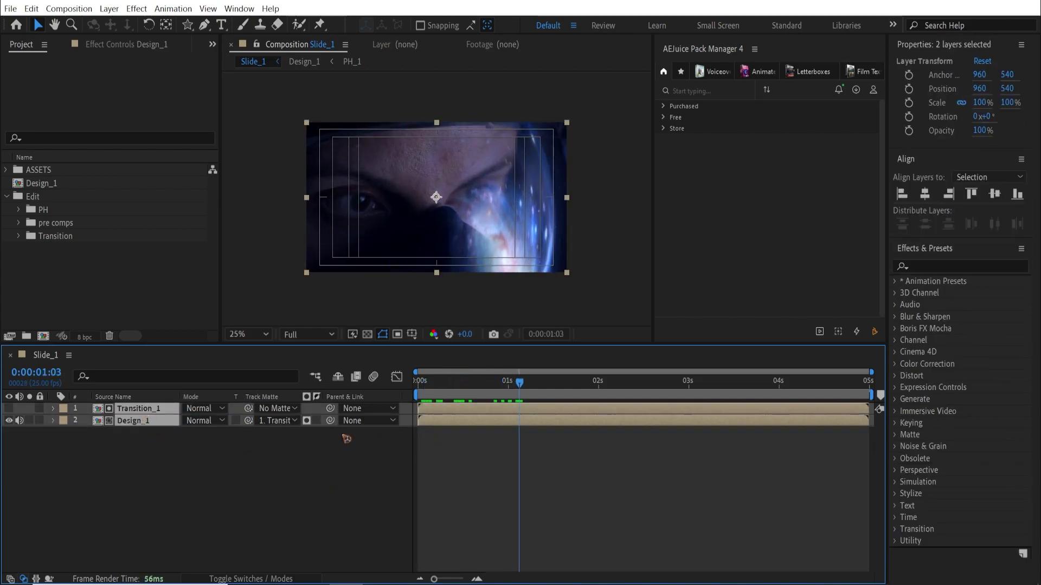
{"action": "left_click", "coordinate": [63, 420]}
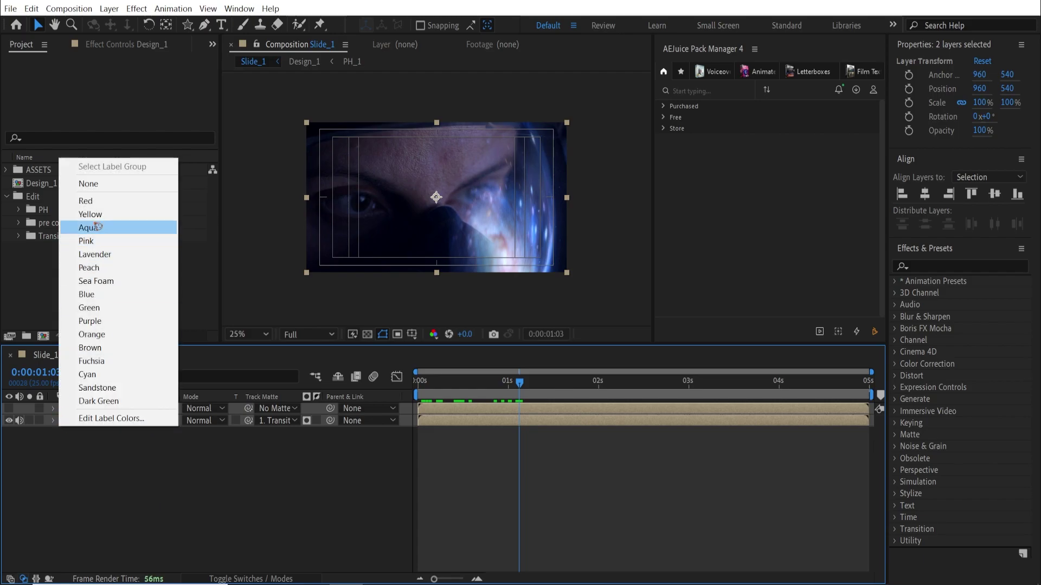
{"action": "left_click", "coordinate": [108, 209]}
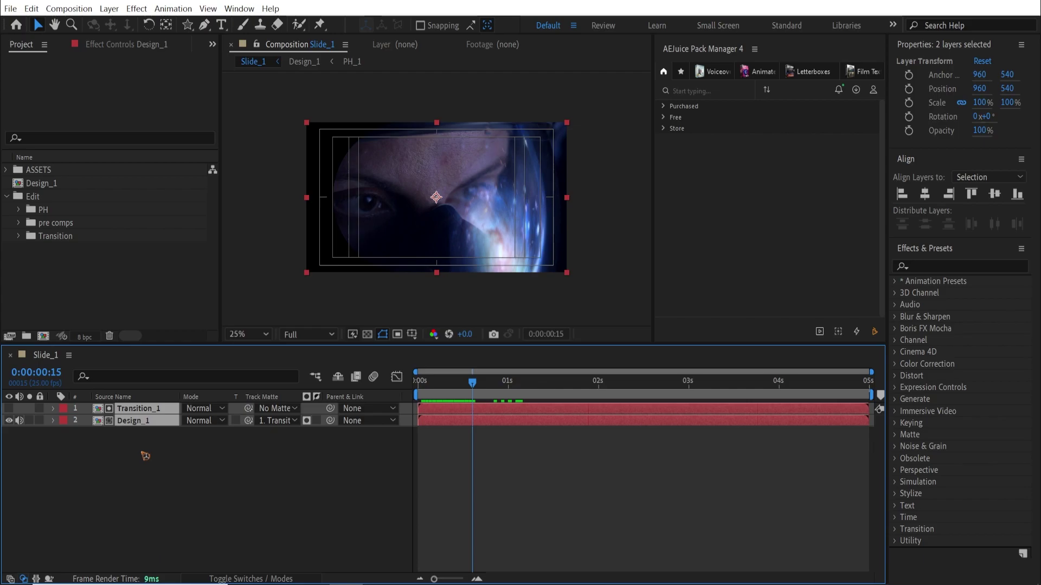
Step: Duplicate both layers, stack the Transition_1 and Design_1 copies above the originals, and label the copies yellow
{"action": "key", "text": "ctrl+d"}
{"action": "left_click_drag", "start_coordinate": [143, 436], "coordinate": [151, 419]}
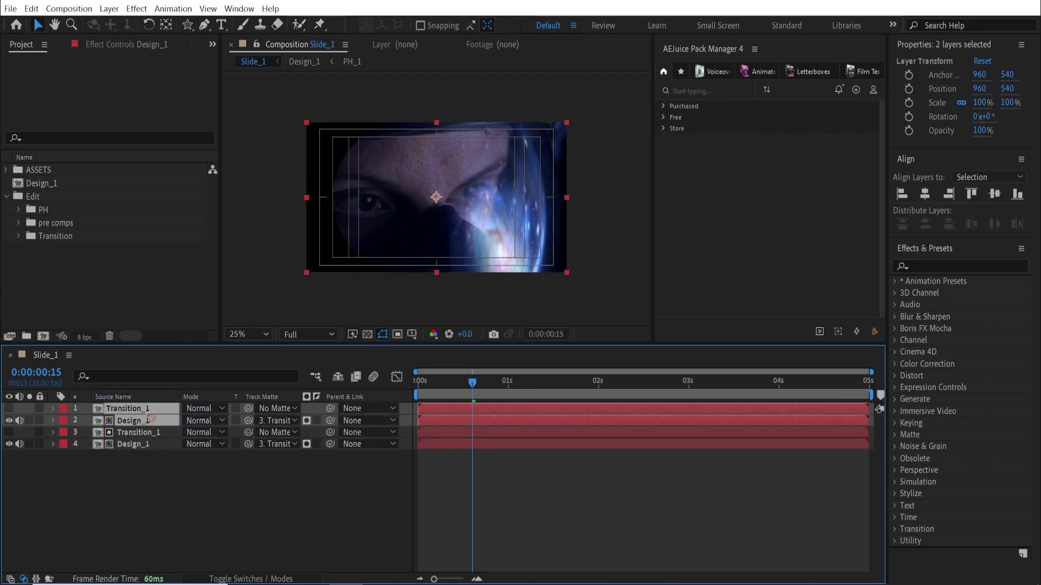
{"action": "left_click", "coordinate": [64, 422]}
{"action": "left_click", "coordinate": [118, 215]}
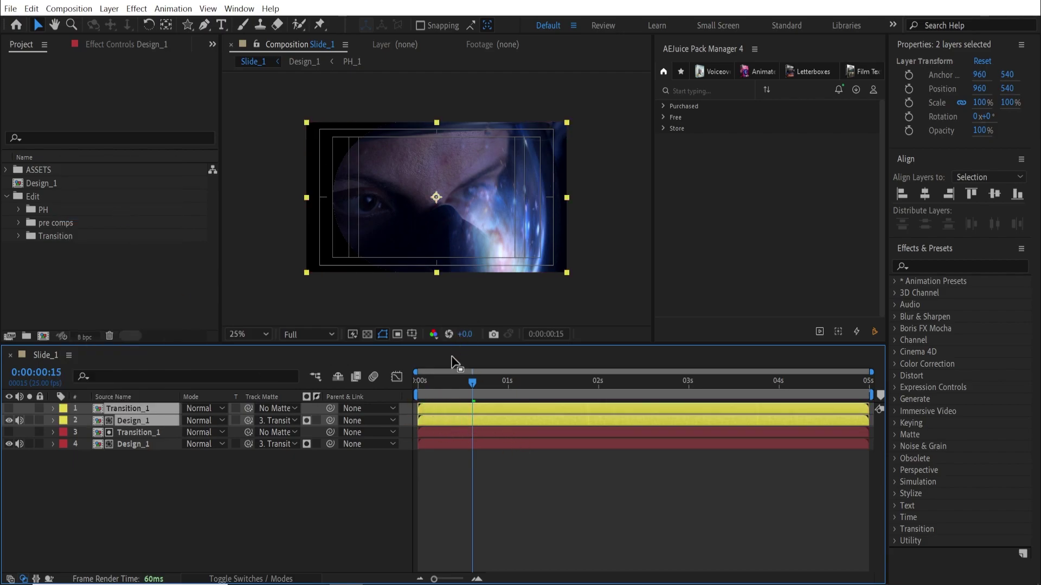
Step: Shift the yellow layer pair about 8 frames later and set its Design_1 layer's Scale to 150%
{"action": "left_click_drag", "start_coordinate": [436, 426], "coordinate": [457, 426]}
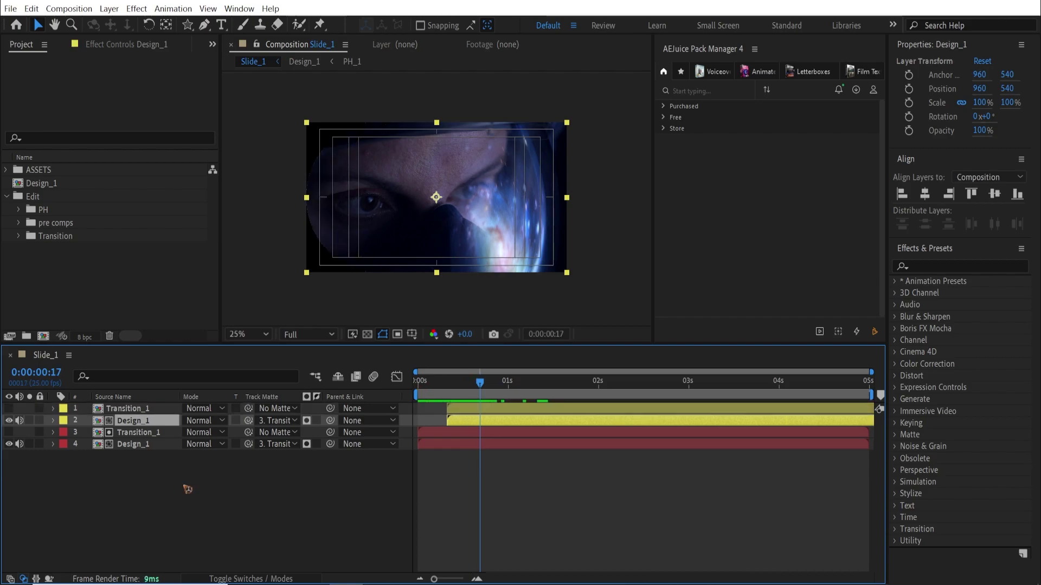
{"action": "left_click", "coordinate": [188, 488]}
{"action": "left_click", "coordinate": [137, 422]}
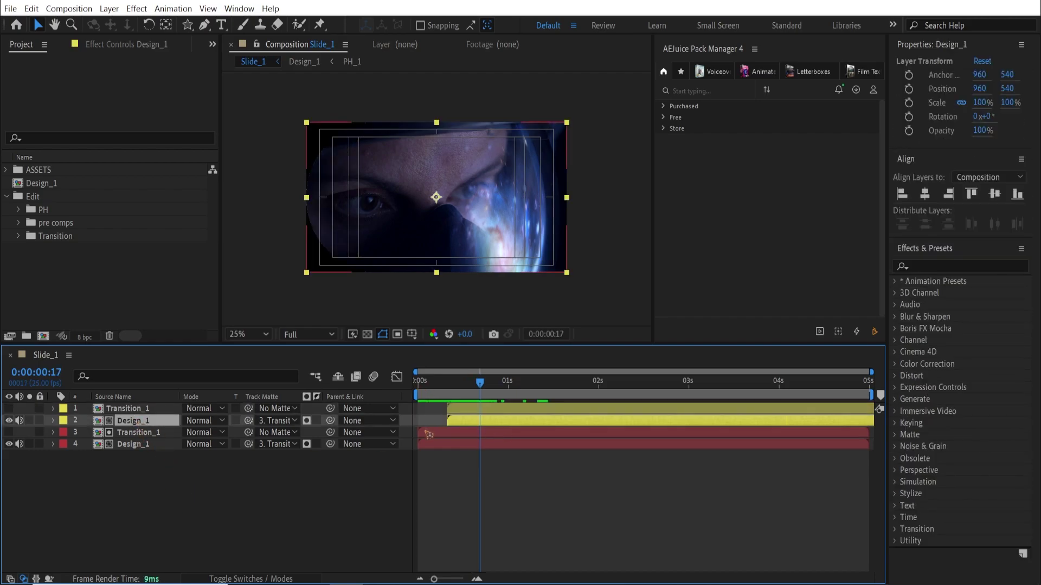
{"action": "key", "text": "s"}
{"action": "left_click", "coordinate": [205, 432]}
{"action": "type", "text": "150"}
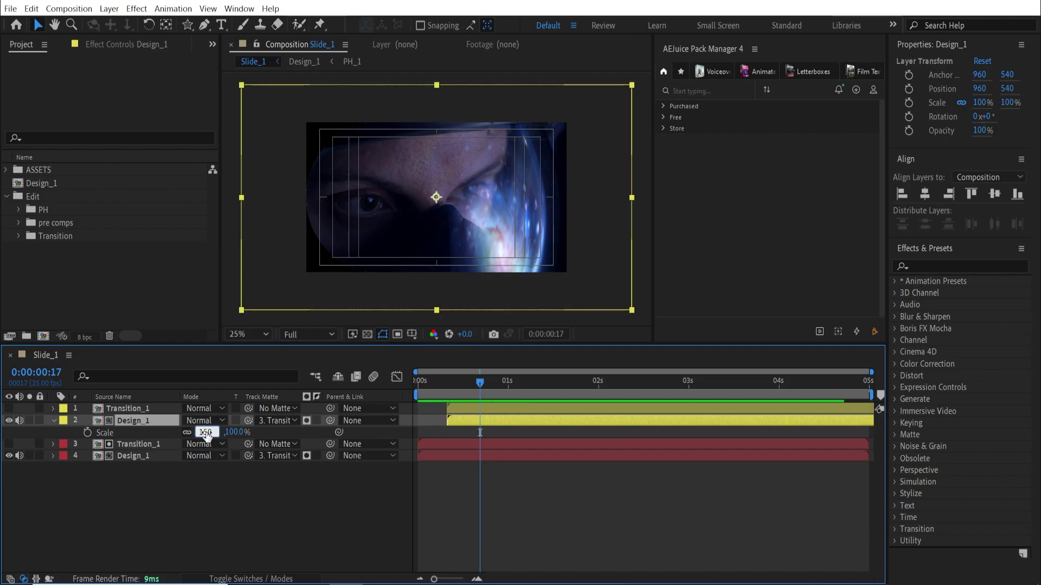
{"action": "key", "text": "Return"}
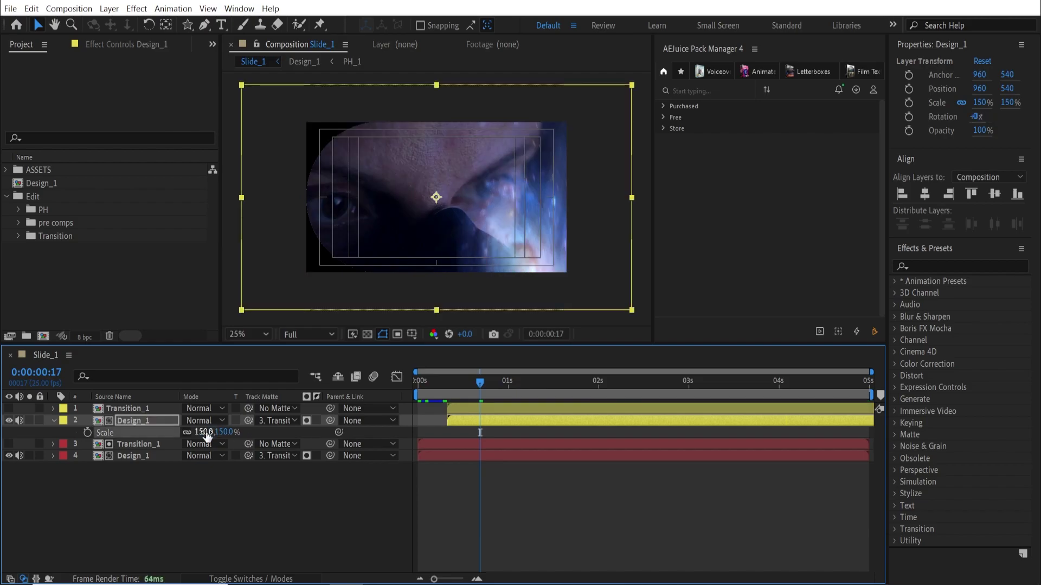
Step: Preview the offset reveal and switch the yellow Design_1 layer's track matte to the yellow Transition_1 layer
{"action": "left_click_drag", "start_coordinate": [423, 383], "coordinate": [455, 382]}
{"action": "key", "text": "Home"}
{"action": "key", "text": "space"}
{"action": "left_click", "coordinate": [222, 517]}
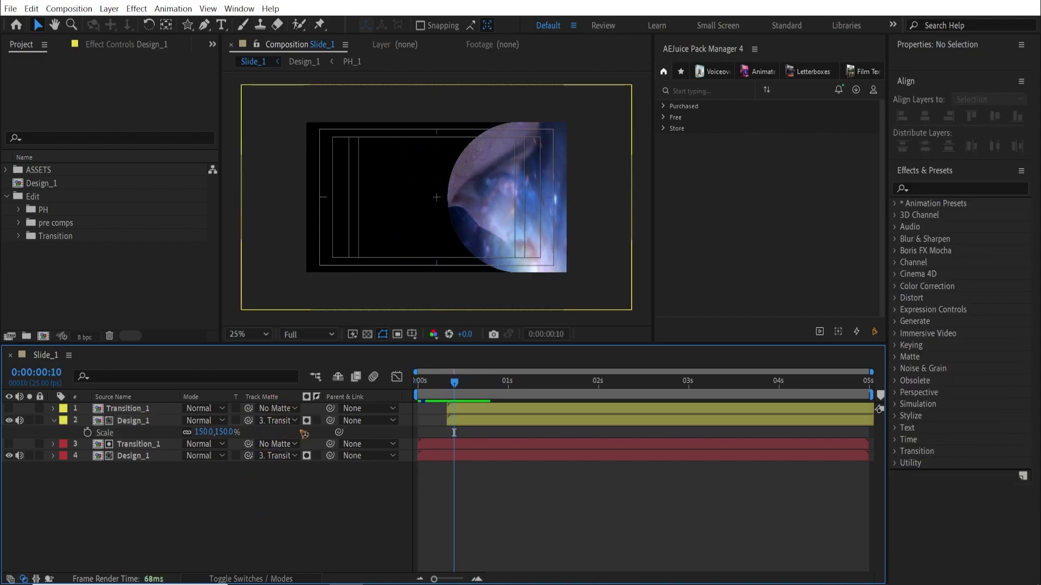
{"action": "left_click", "coordinate": [135, 445]}
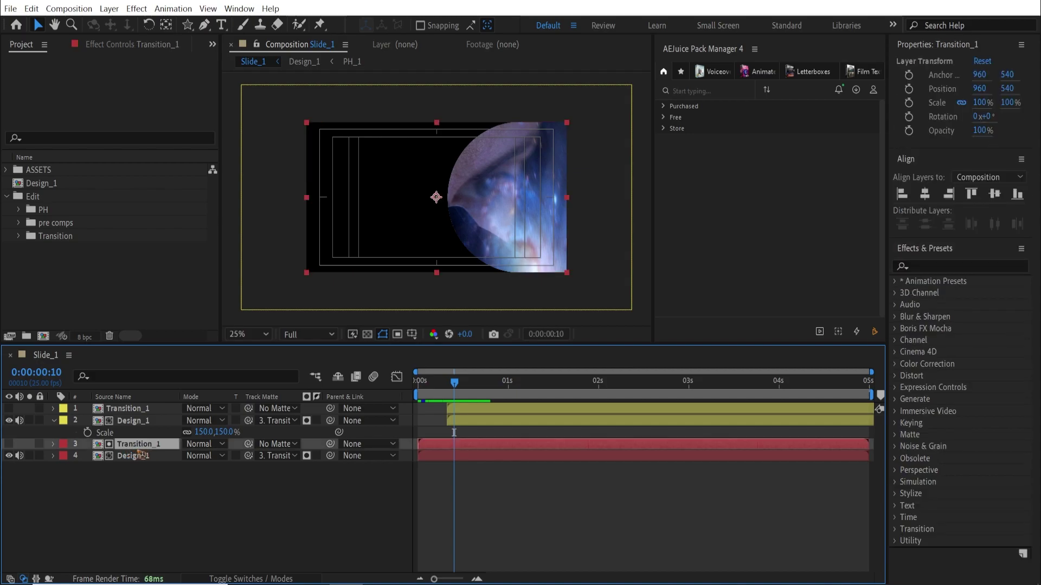
{"action": "left_click", "coordinate": [132, 422]}
{"action": "left_click_drag", "start_coordinate": [249, 421], "coordinate": [145, 410]}
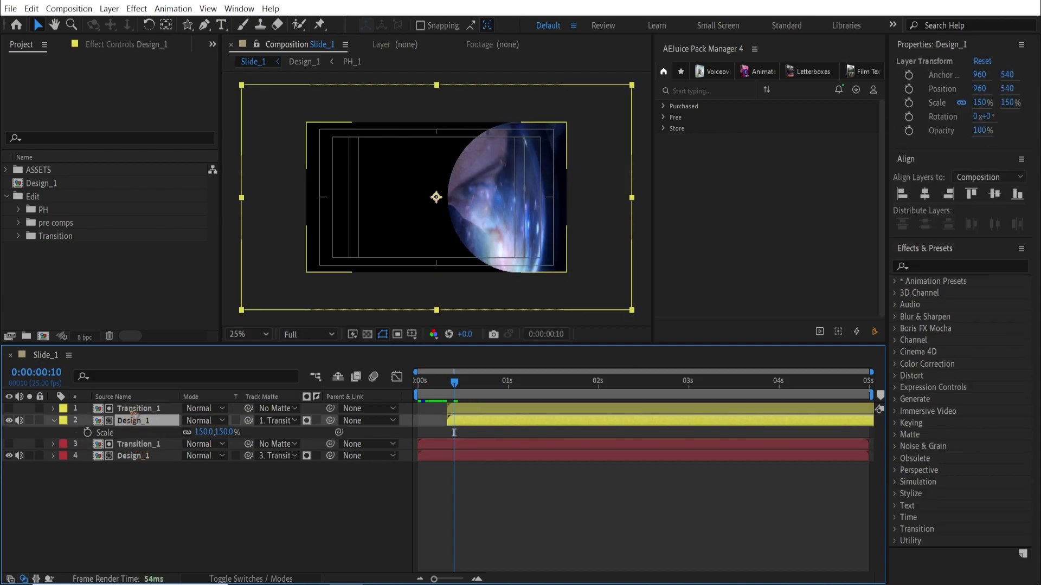
Step: Preview the layered reveal and move the yellow pair earlier so it starts about 5 frames into the composition
{"action": "left_click_drag", "start_coordinate": [419, 385], "coordinate": [428, 392]}
{"action": "key", "text": "space"}
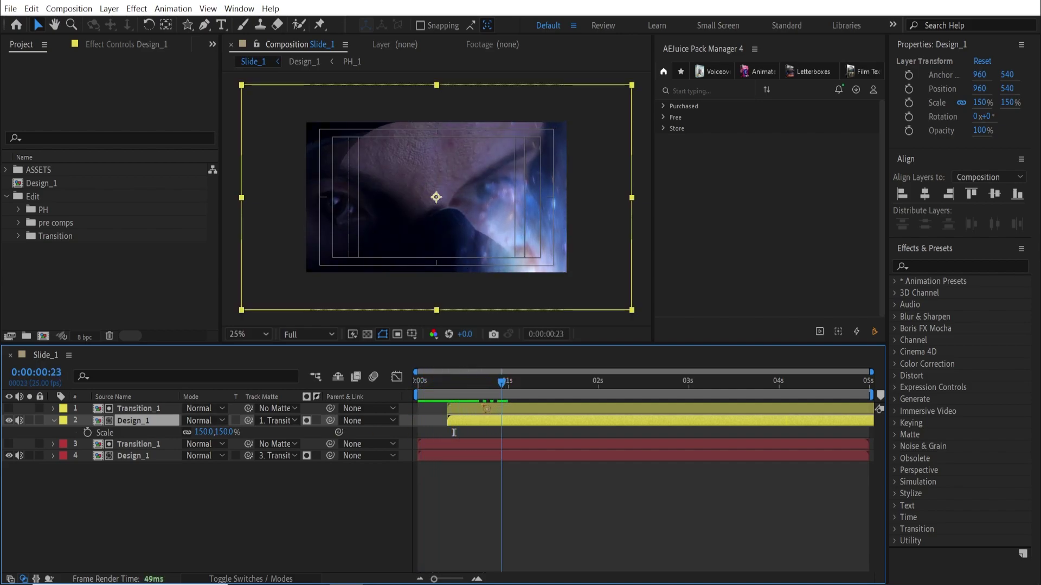
{"action": "left_click_drag", "start_coordinate": [471, 404], "coordinate": [482, 411]}
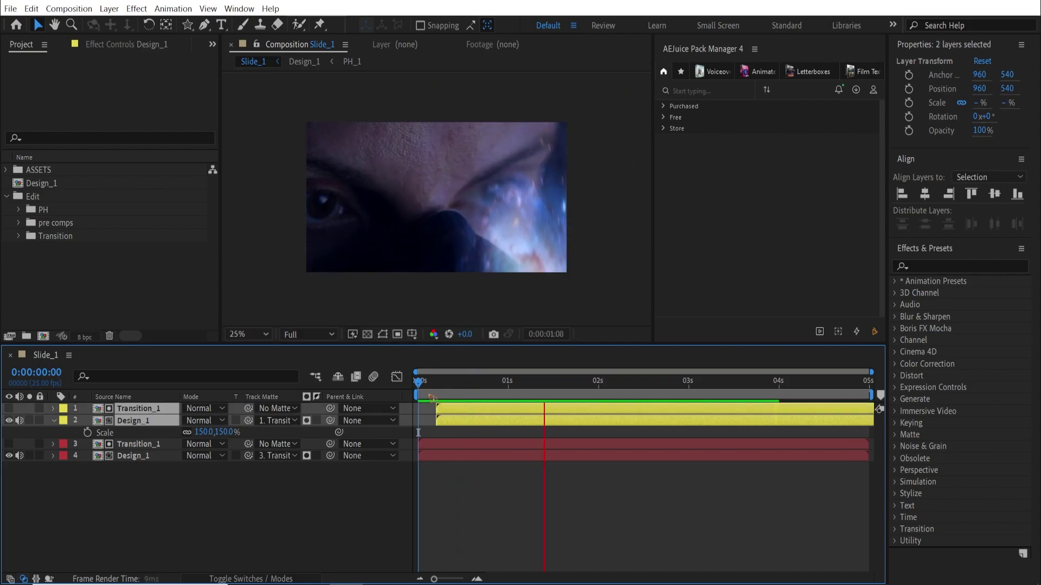
{"action": "key", "text": "space"}
{"action": "left_click_drag", "start_coordinate": [419, 383], "coordinate": [426, 391]}
{"action": "key", "text": "space"}
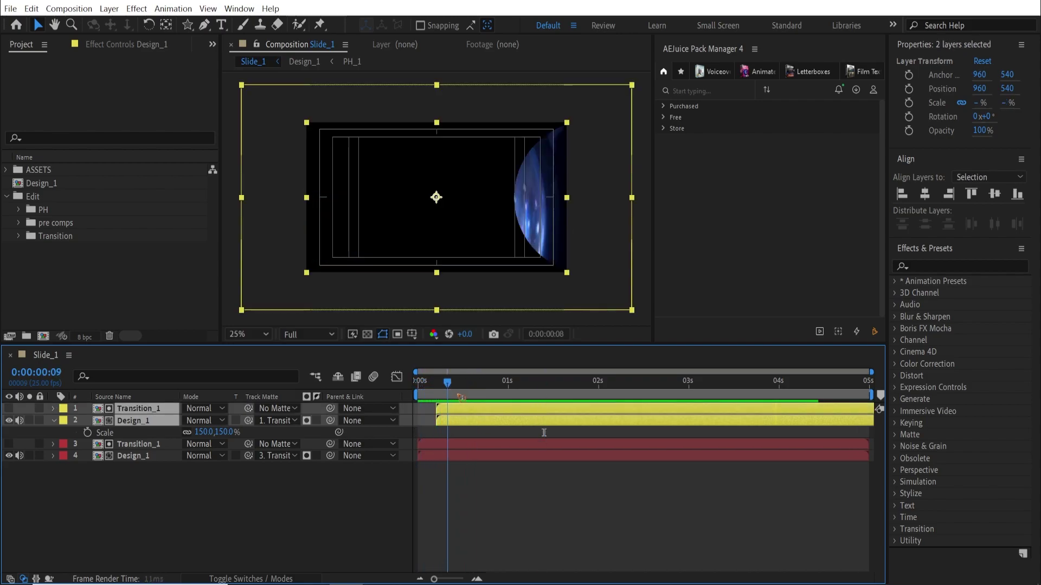
{"action": "left_click", "coordinate": [469, 432]}
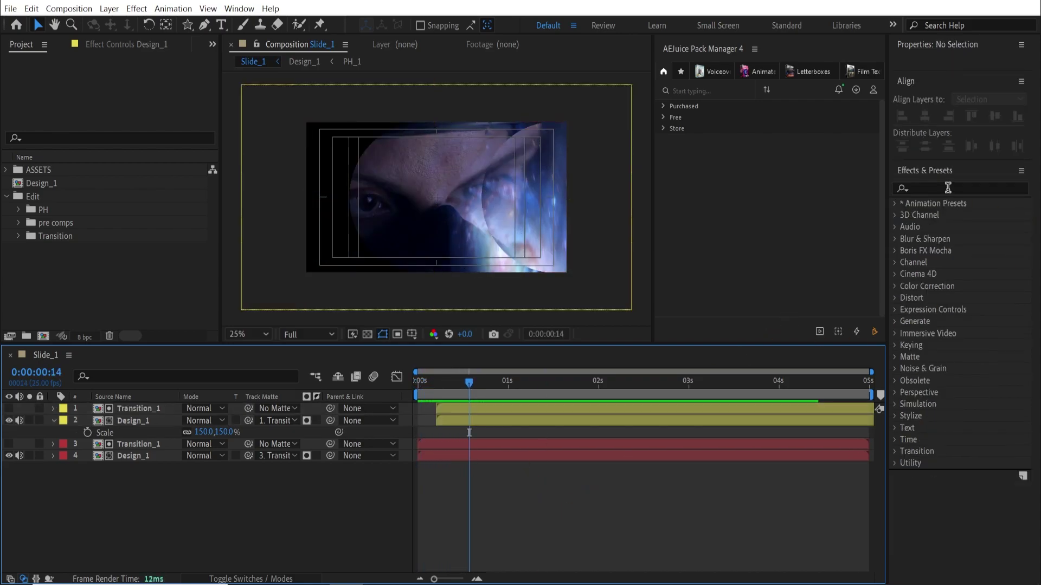
Step: Apply Gaussian Blur to the yellow Design_1 layer with a Blurriness of 10.8
{"action": "left_click", "coordinate": [948, 188]}
{"action": "type", "text": "gaus"}
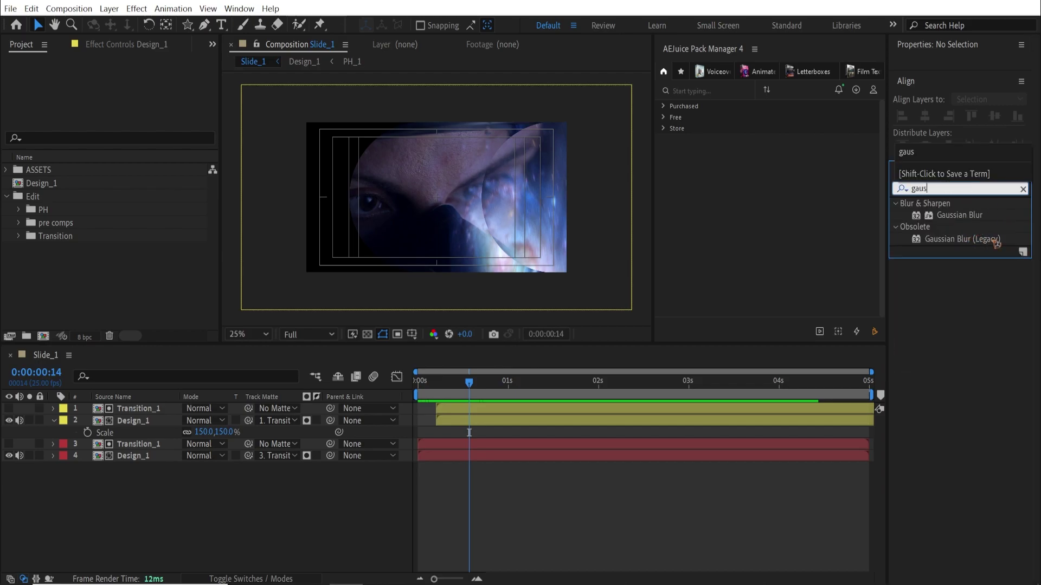
{"action": "left_click_drag", "start_coordinate": [962, 219], "coordinate": [477, 422]}
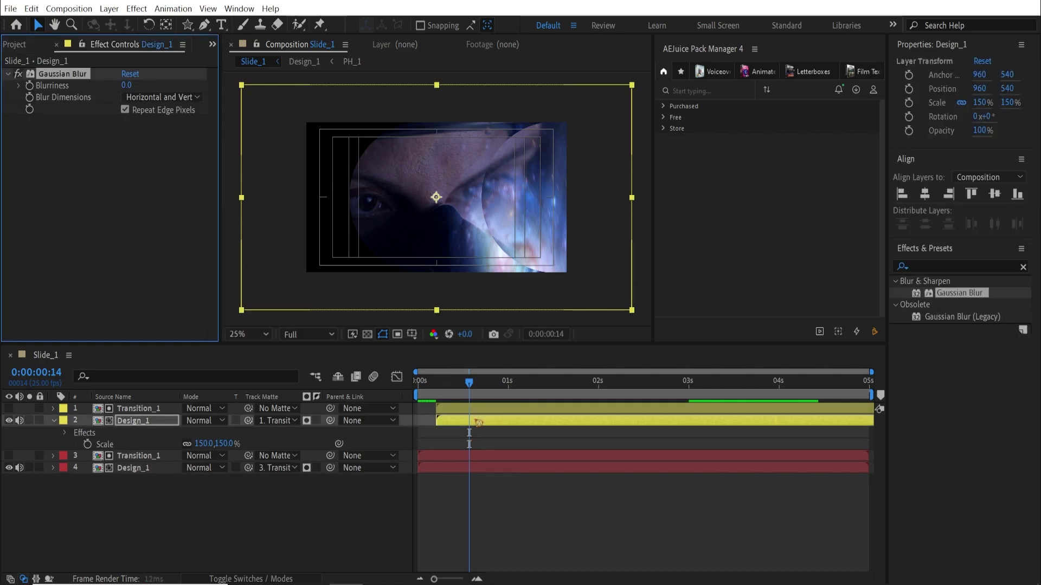
{"action": "left_click_drag", "start_coordinate": [129, 87], "coordinate": [207, 89]}
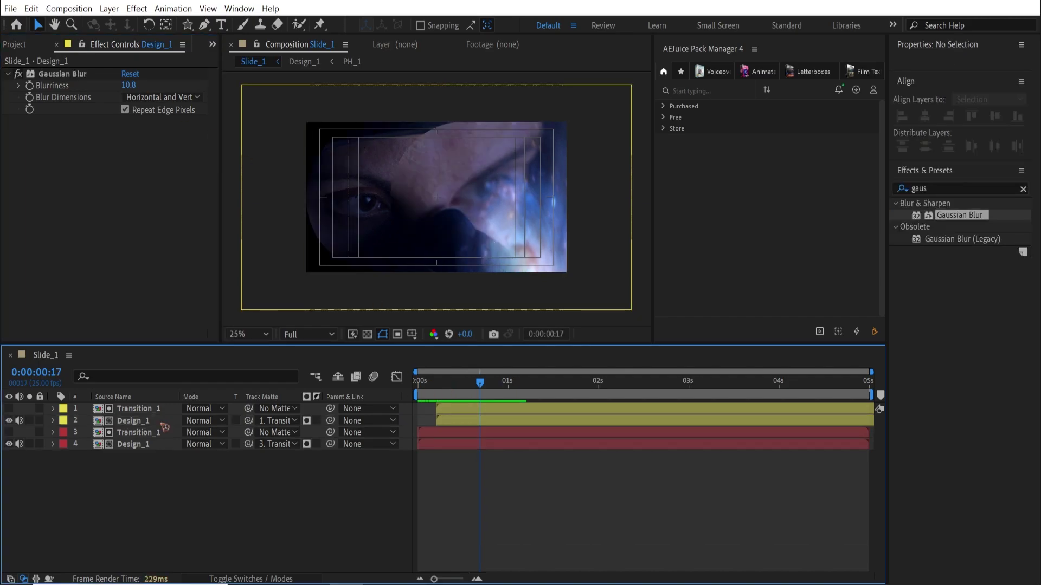
Step: Duplicate the yellow Transition_1 and Design_1 pair and stack both copies together at the top of the layer order
{"action": "left_click", "coordinate": [163, 422]}
{"action": "left_click", "coordinate": [153, 412], "text": "shift"}
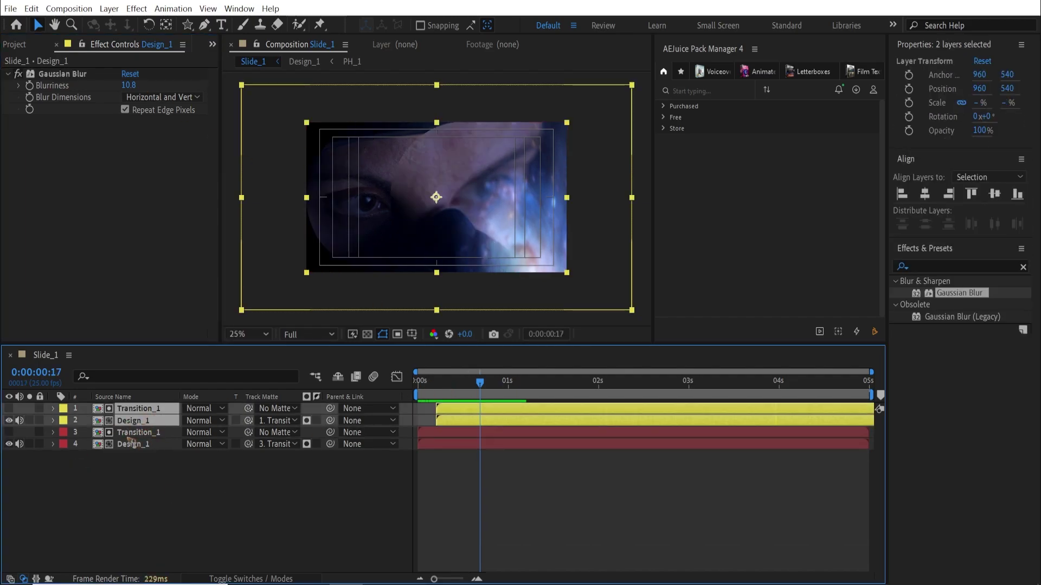
{"action": "key", "text": "ctrl+d"}
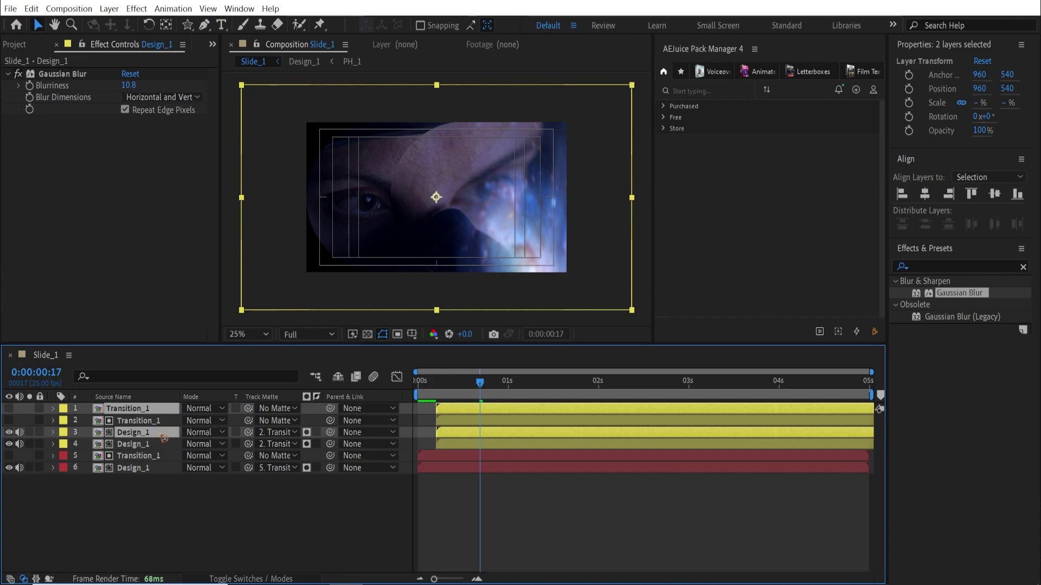
{"action": "left_click_drag", "start_coordinate": [169, 424], "coordinate": [170, 417]}
{"action": "left_click", "coordinate": [221, 531]}
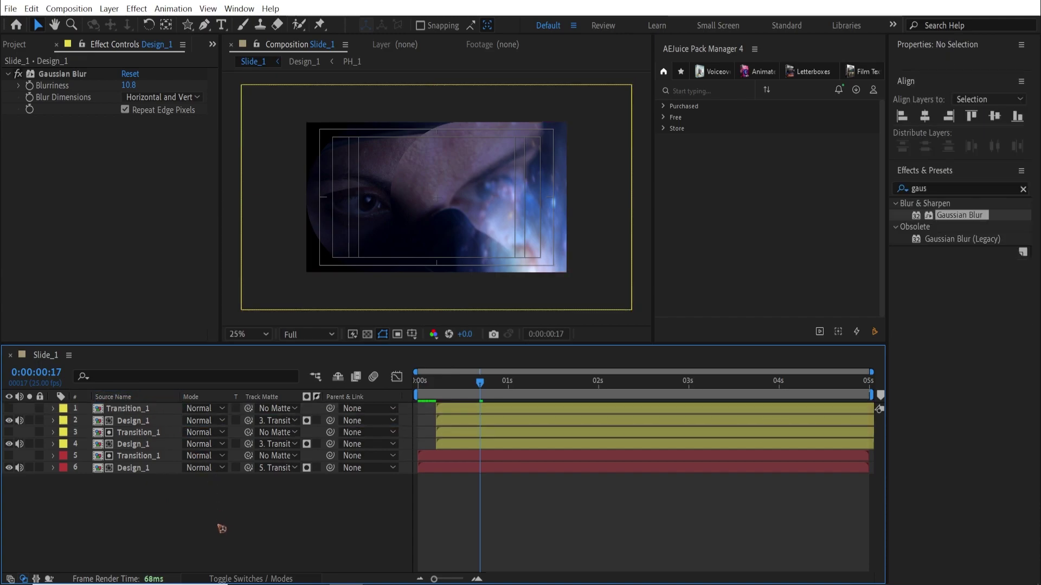
Step: Set the uppermost Design_1 copy's track matte to the Transition_1 copy above it and label both layers Aqua
{"action": "left_click", "coordinate": [161, 423]}
{"action": "left_click_drag", "start_coordinate": [304, 422], "coordinate": [162, 411]}
{"action": "left_click", "coordinate": [154, 411], "text": "shift"}
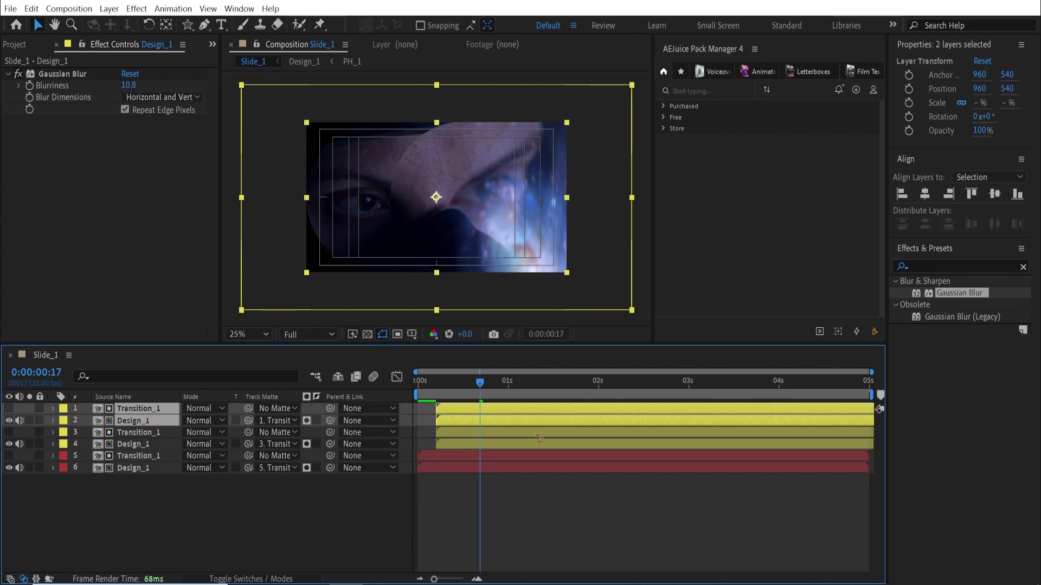
{"action": "left_click", "coordinate": [63, 413]}
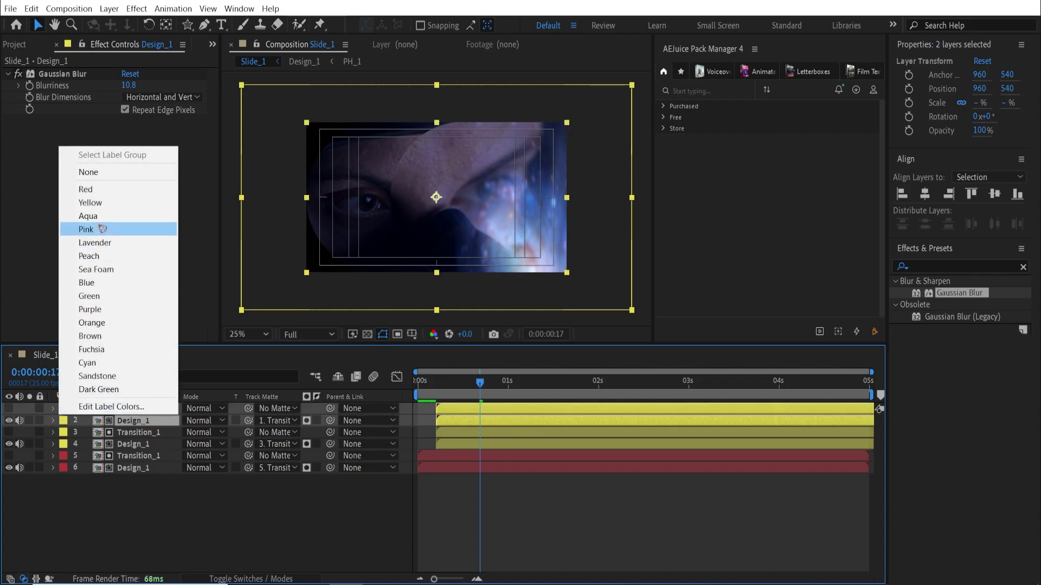
{"action": "left_click", "coordinate": [90, 215]}
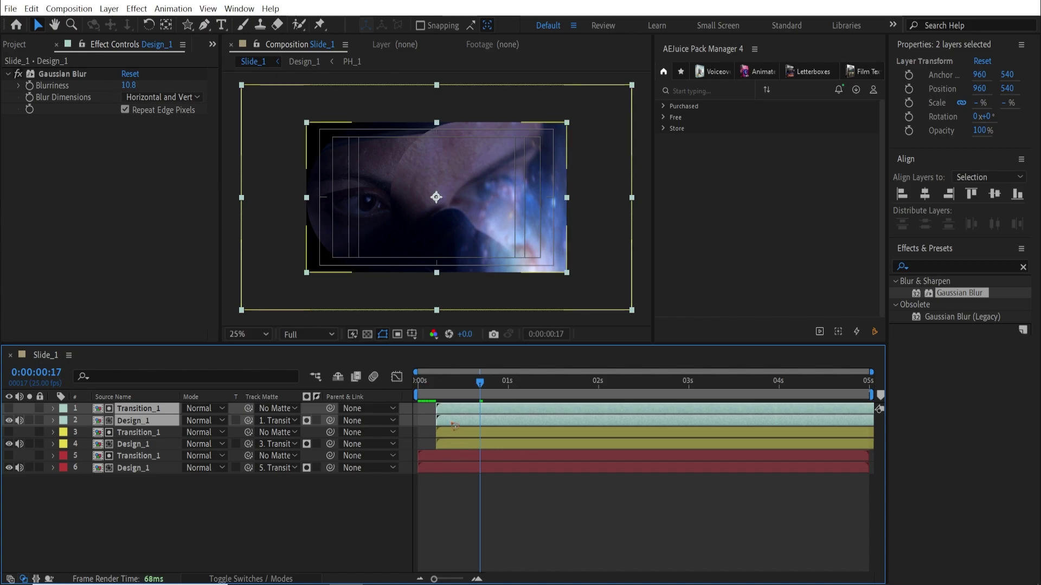
Step: Move the aqua Transition_1 and Design_1 pair to start about 11 frames into the composition and preview the stagger
{"action": "left_click_drag", "start_coordinate": [457, 427], "coordinate": [479, 425]}
{"action": "left_click_drag", "start_coordinate": [425, 385], "coordinate": [476, 403]}
{"action": "left_click", "coordinate": [152, 493]}
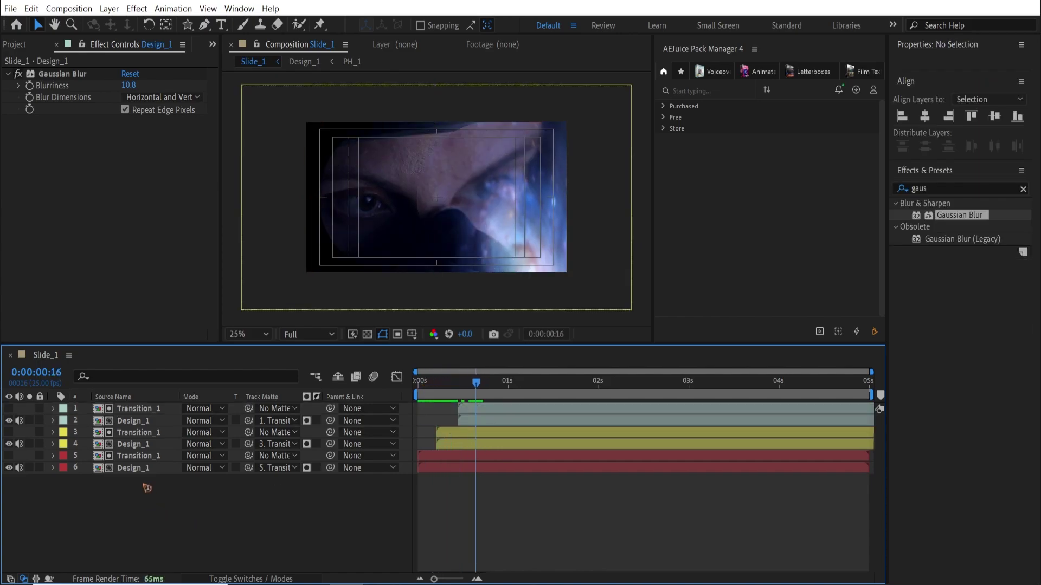
Step: Set the aqua Design_1 layer's Scale to 100% and shift the aqua pair earlier to start at about frame 9
{"action": "left_click", "coordinate": [139, 422]}
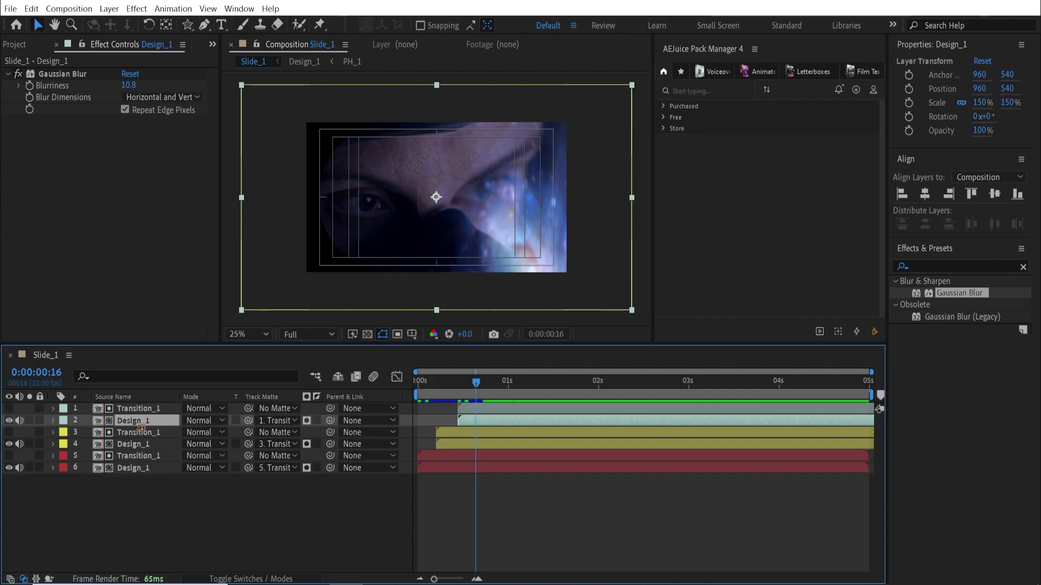
{"action": "key", "text": "s"}
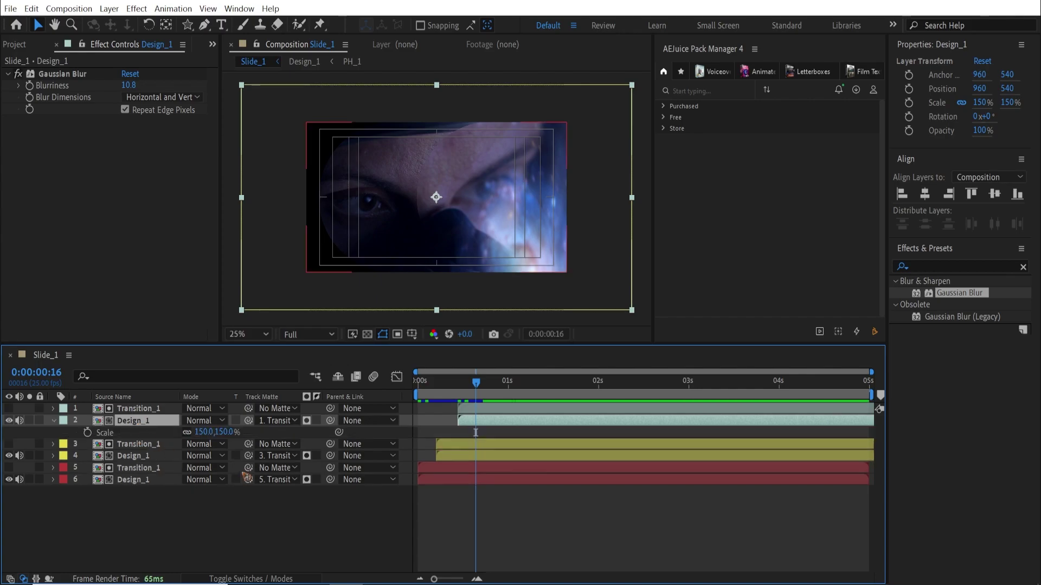
{"action": "left_click", "coordinate": [205, 432]}
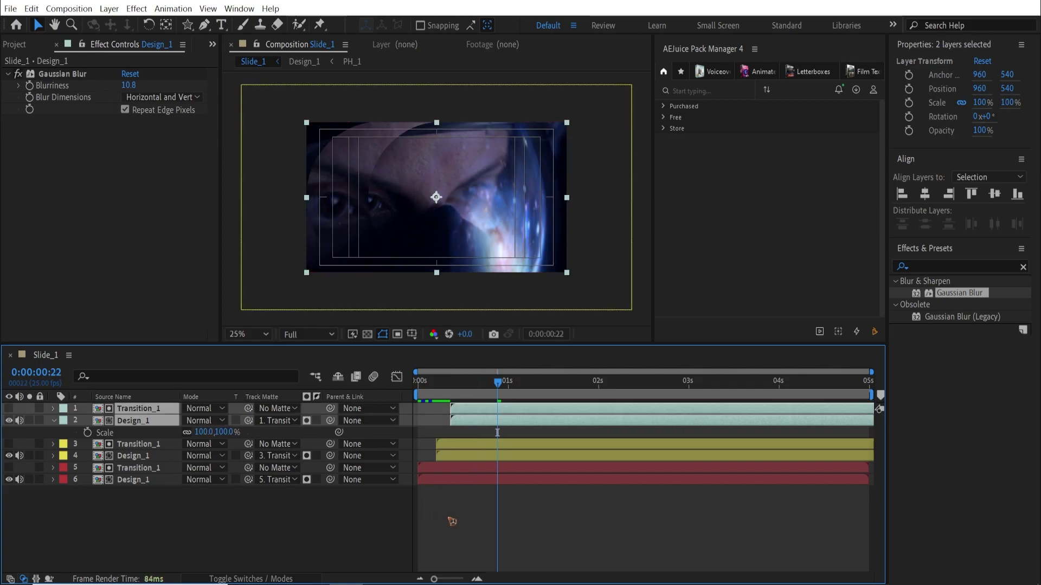
{"action": "left_click", "coordinate": [451, 519]}
{"action": "left_click", "coordinate": [524, 421]}
Step: Apply the Tint effect to the aqua Design_1 layer, map white to a light blue, and preview the reveal
{"action": "left_click", "coordinate": [949, 272]}
{"action": "type", "text": "tint"}
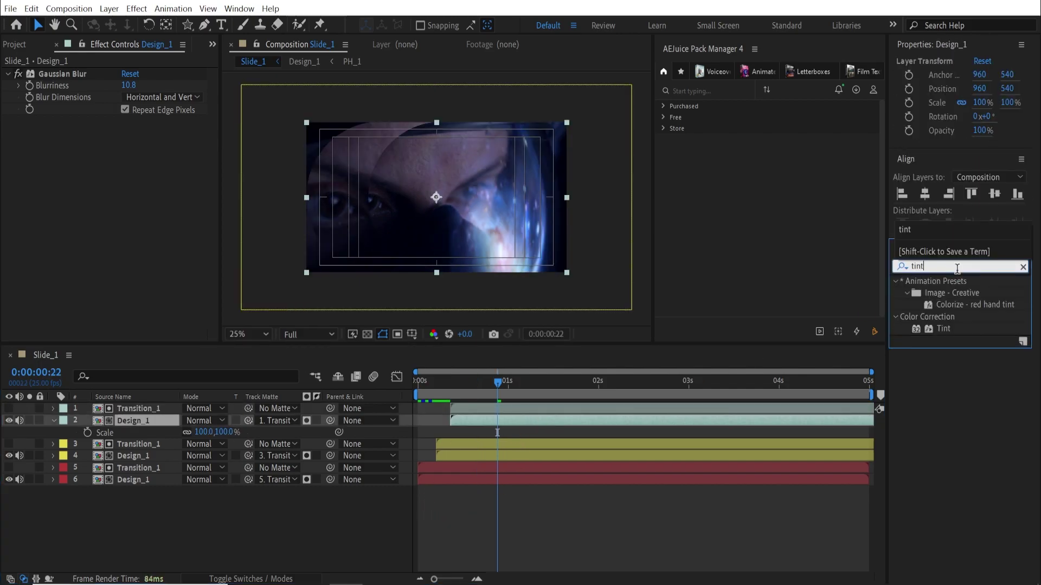
{"action": "left_click_drag", "start_coordinate": [939, 329], "coordinate": [159, 424]}
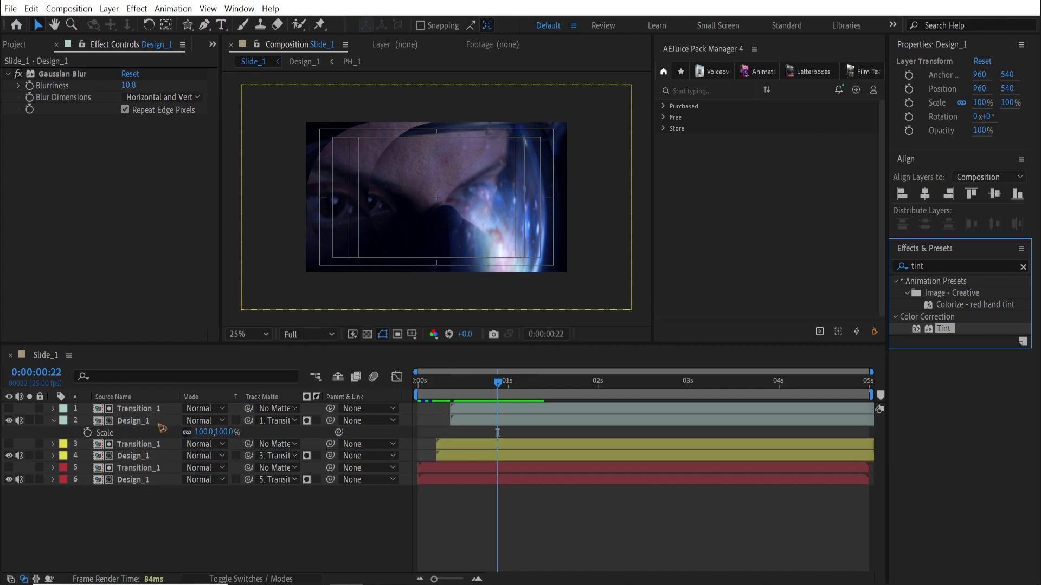
{"action": "left_click", "coordinate": [129, 144]}
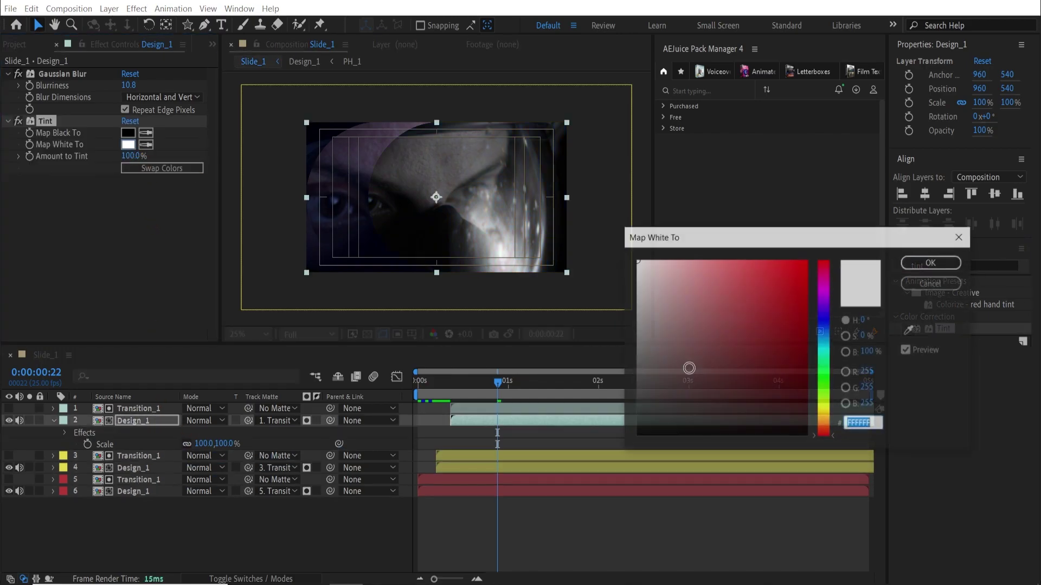
{"action": "left_click", "coordinate": [785, 274]}
{"action": "left_click", "coordinate": [827, 339]}
{"action": "left_click", "coordinate": [829, 333]}
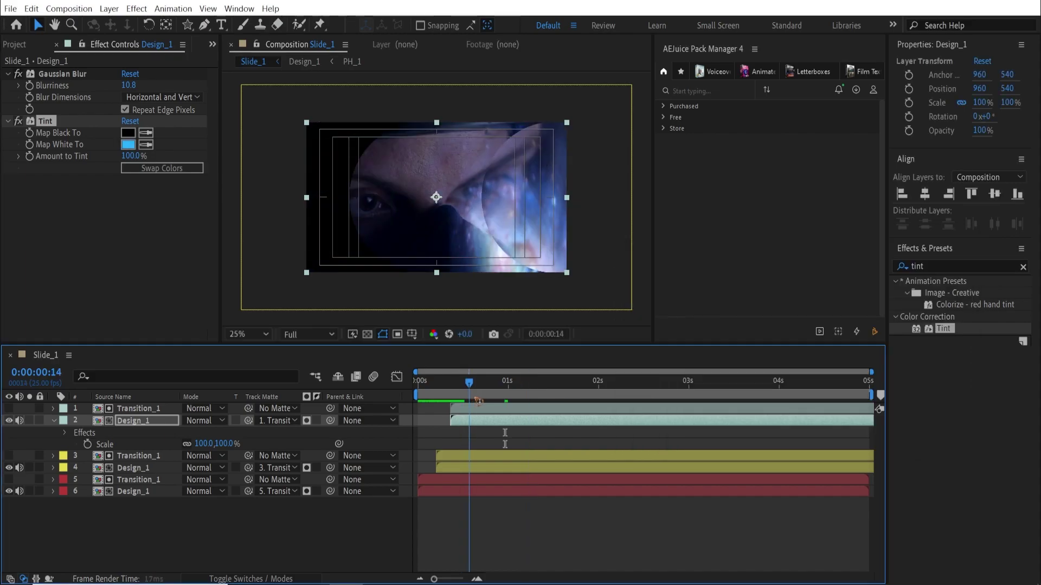
{"action": "key", "text": "space"}
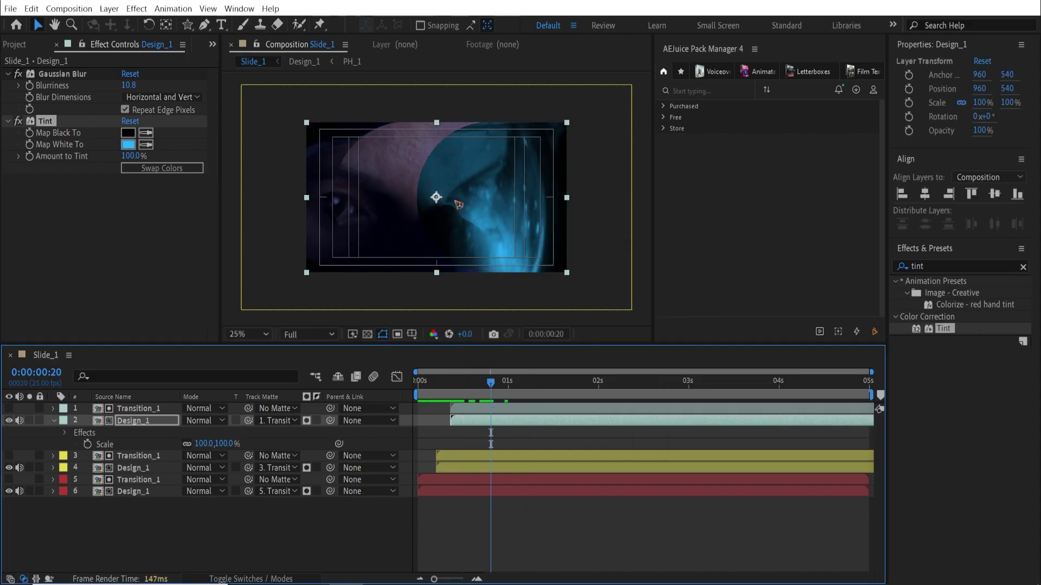
{"action": "left_click", "coordinate": [16, 44]}
{"action": "left_click", "coordinate": [39, 169]}
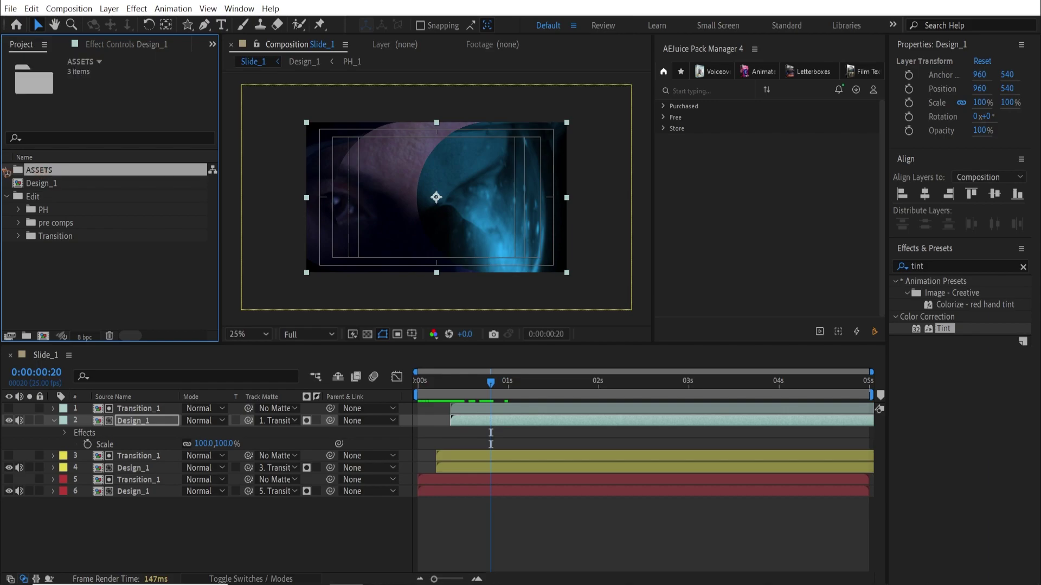
{"action": "left_click", "coordinate": [6, 169]}
{"action": "left_click", "coordinate": [76, 187]}
{"action": "left_click", "coordinate": [80, 198]}
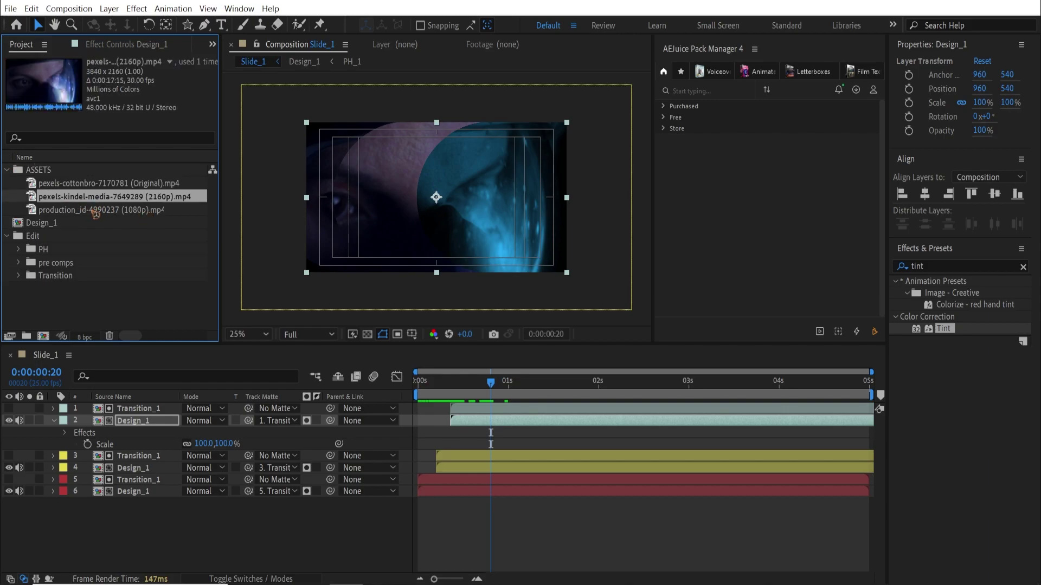
{"action": "left_click", "coordinate": [95, 211]}
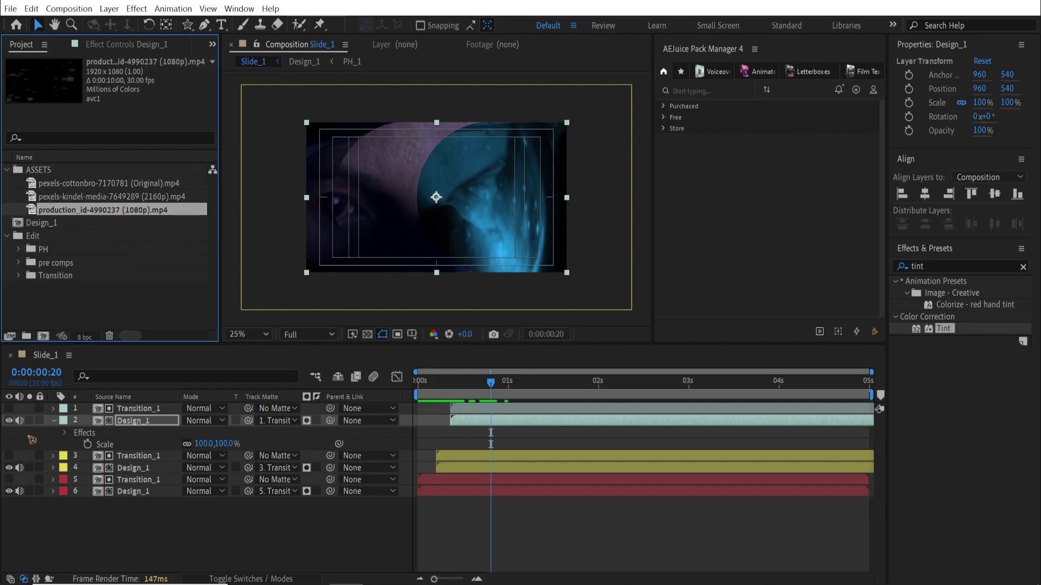
{"action": "left_click", "coordinate": [54, 420]}
{"action": "left_click_drag", "start_coordinate": [111, 211], "coordinate": [453, 410]}
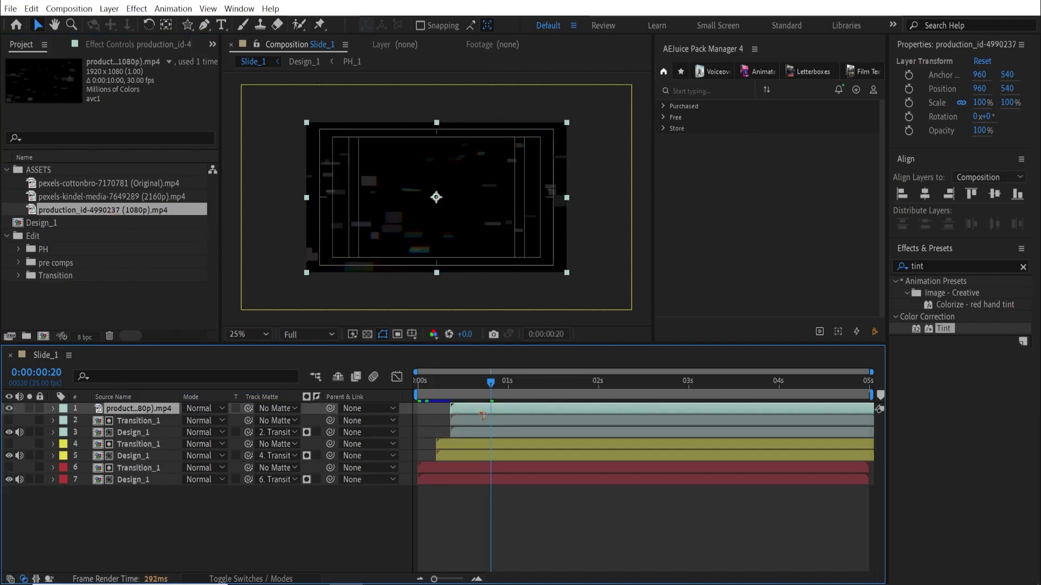
{"action": "left_click", "coordinate": [202, 409]}
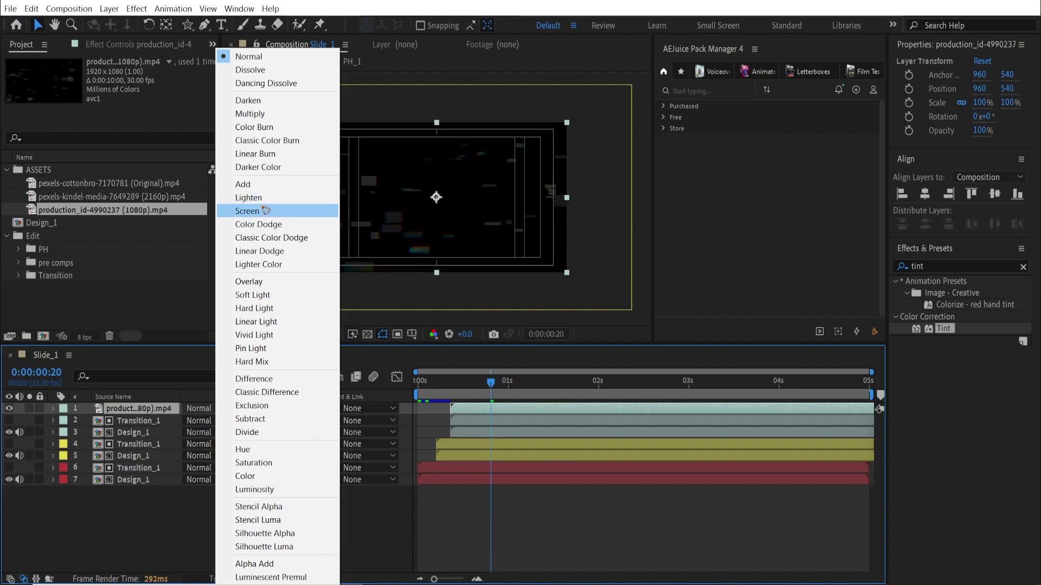
{"action": "left_click", "coordinate": [247, 211]}
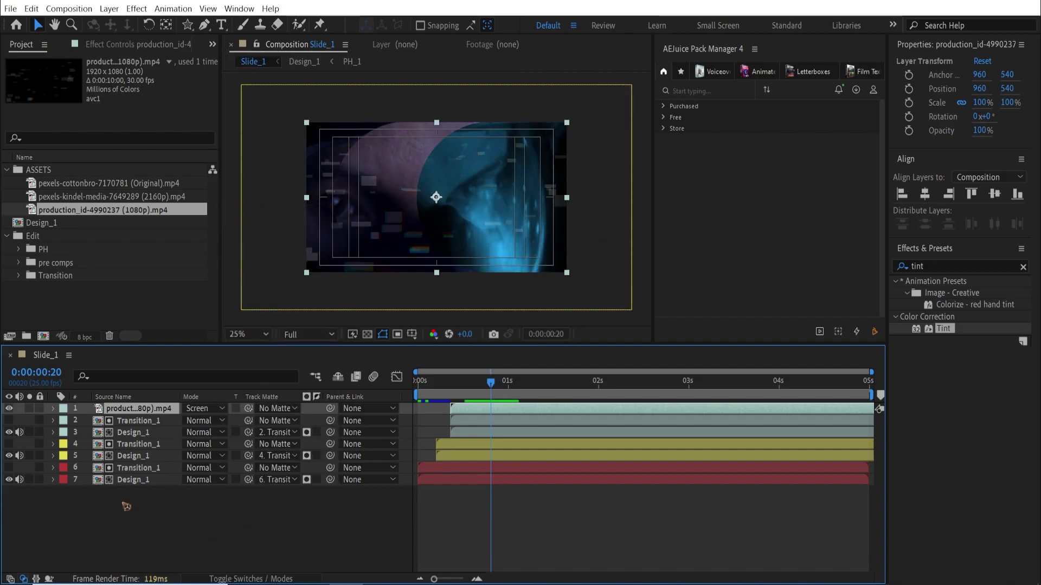
Step: Pre-compose the production_id-4990237 footage layer as Texture_1, moving all attributes into the new composition
{"action": "right_click", "coordinate": [135, 413]}
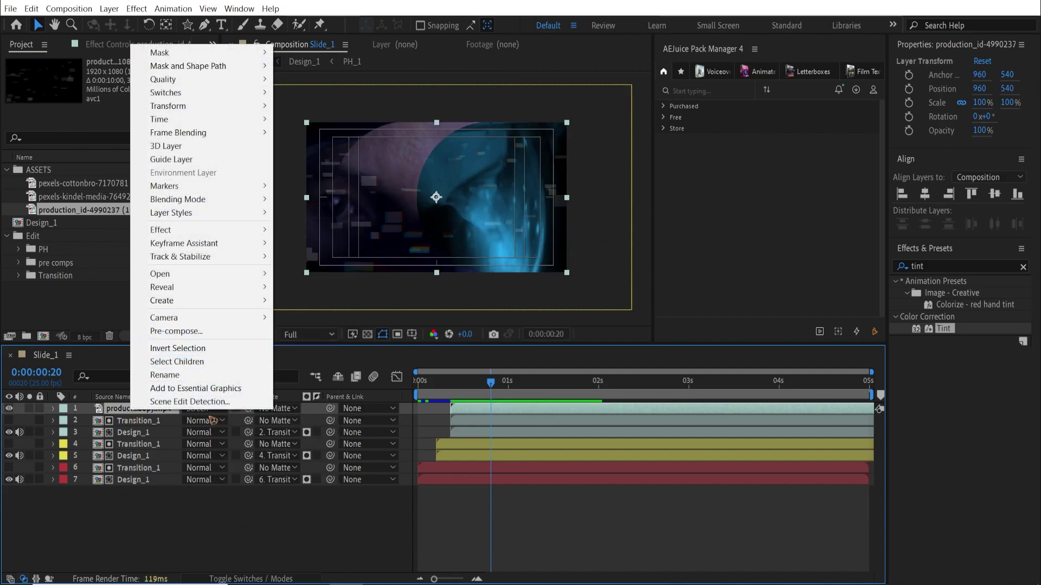
{"action": "left_click", "coordinate": [175, 332]}
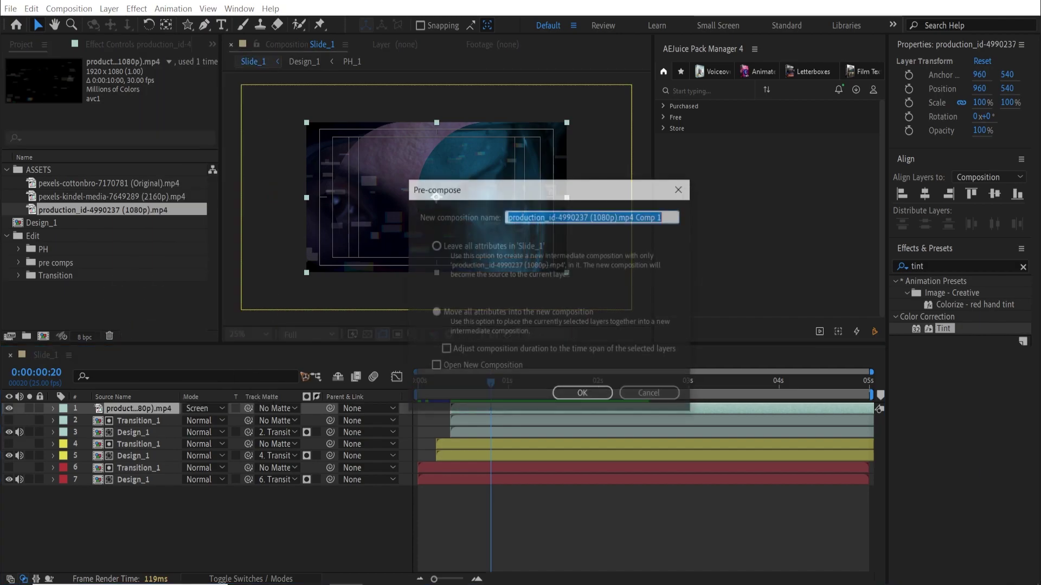
{"action": "type", "text": "Texture"}
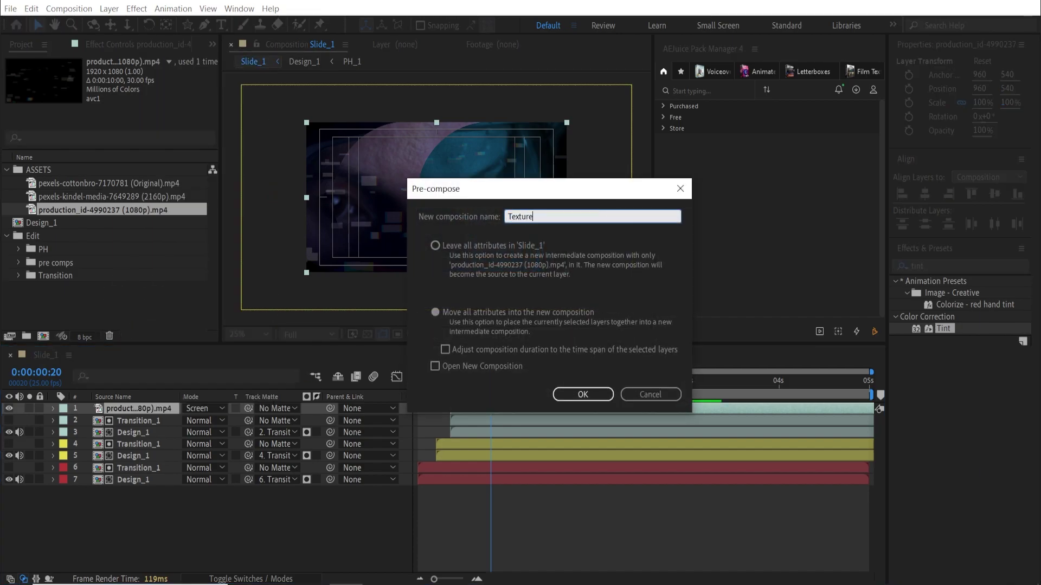
{"action": "type", "text": "_1"}
{"action": "key", "text": "Return"}
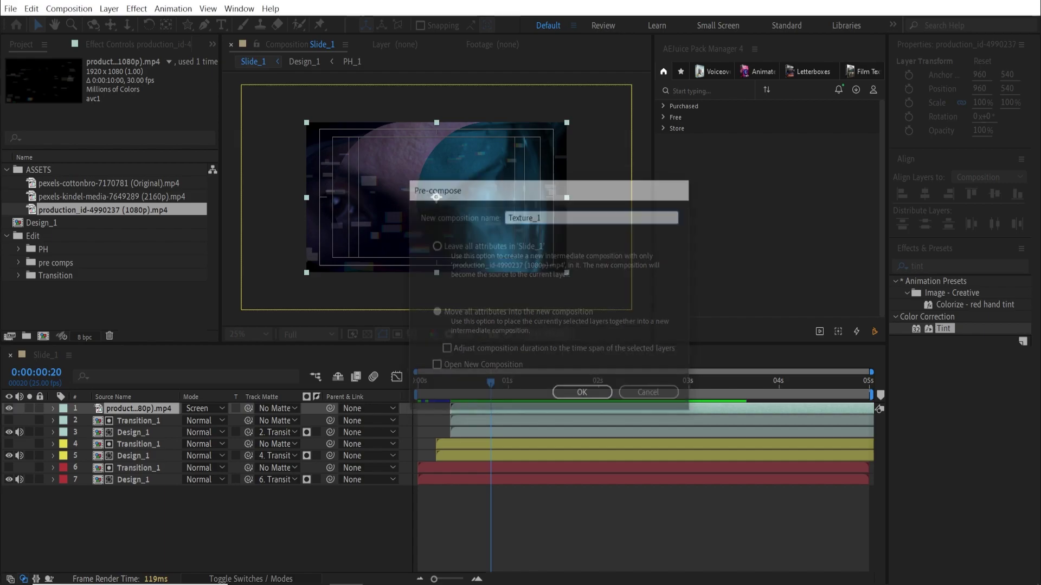
Step: File Texture_1 in a new Textures folder inside Edit, and move the Design_1 composition into the pre comps folder
{"action": "left_click", "coordinate": [151, 276]}
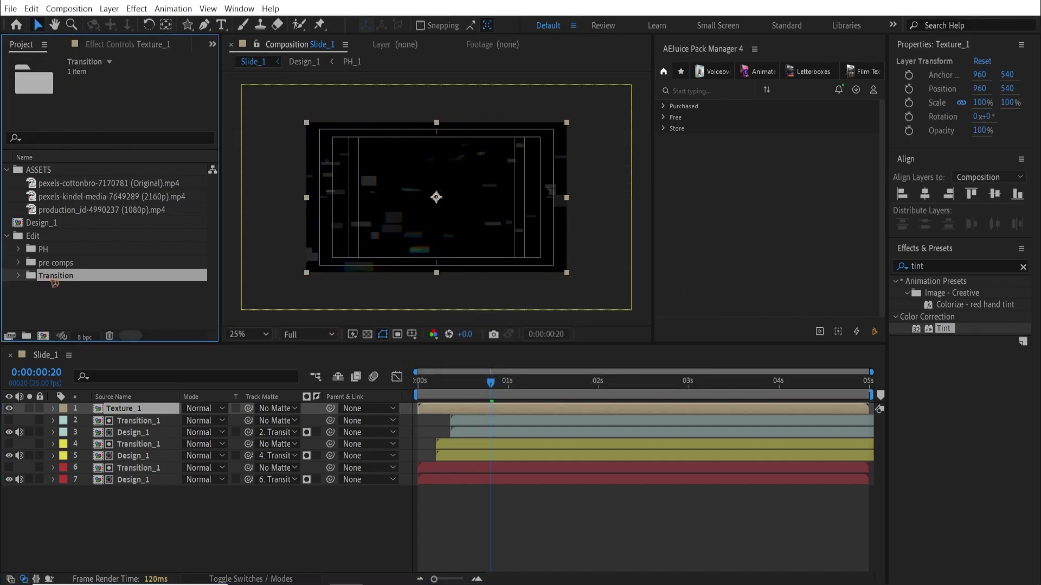
{"action": "left_click", "coordinate": [20, 276], "text": "ctrl"}
{"action": "left_click", "coordinate": [33, 223]}
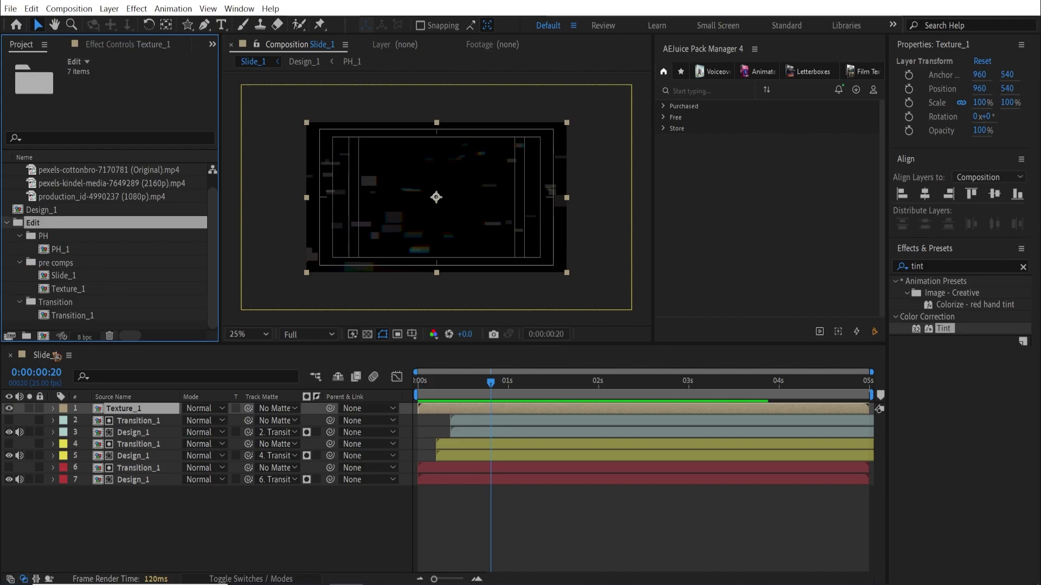
{"action": "left_click", "coordinate": [26, 337]}
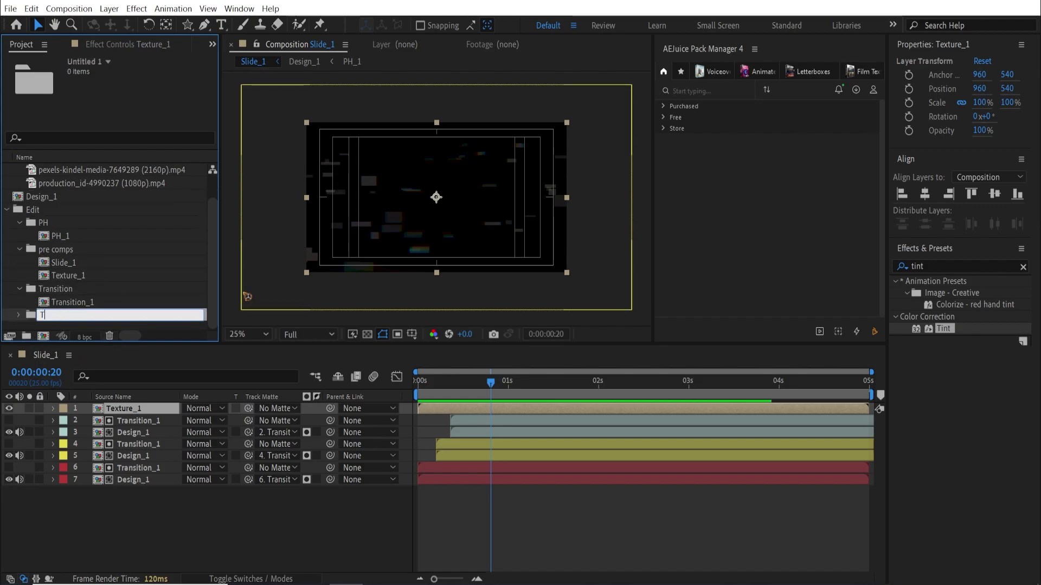
{"action": "key", "text": "Return"}
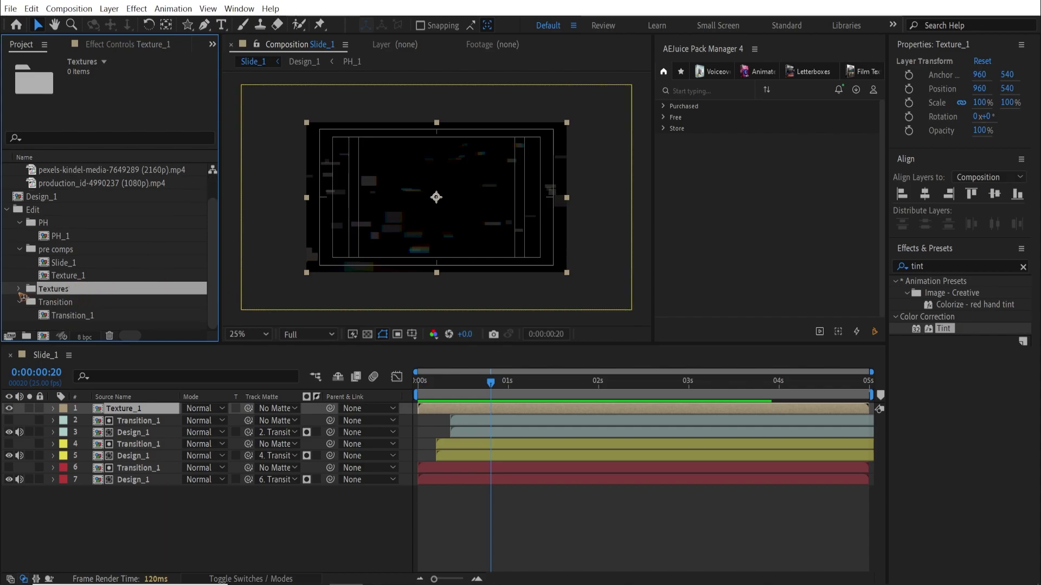
{"action": "mouse_move", "coordinate": [85, 278]}
{"action": "left_mouse_down"}
{"action": "mouse_move", "coordinate": [89, 301]}
{"action": "mouse_move", "coordinate": [85, 289]}
{"action": "left_mouse_up"}
{"action": "left_click", "coordinate": [41, 197]}
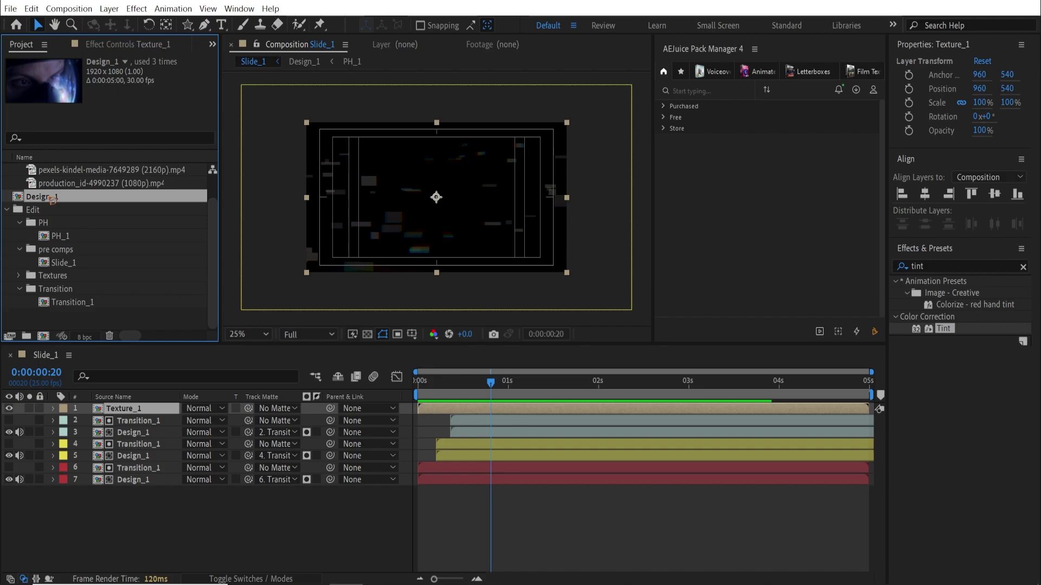
{"action": "left_click_drag", "start_coordinate": [52, 200], "coordinate": [94, 253]}
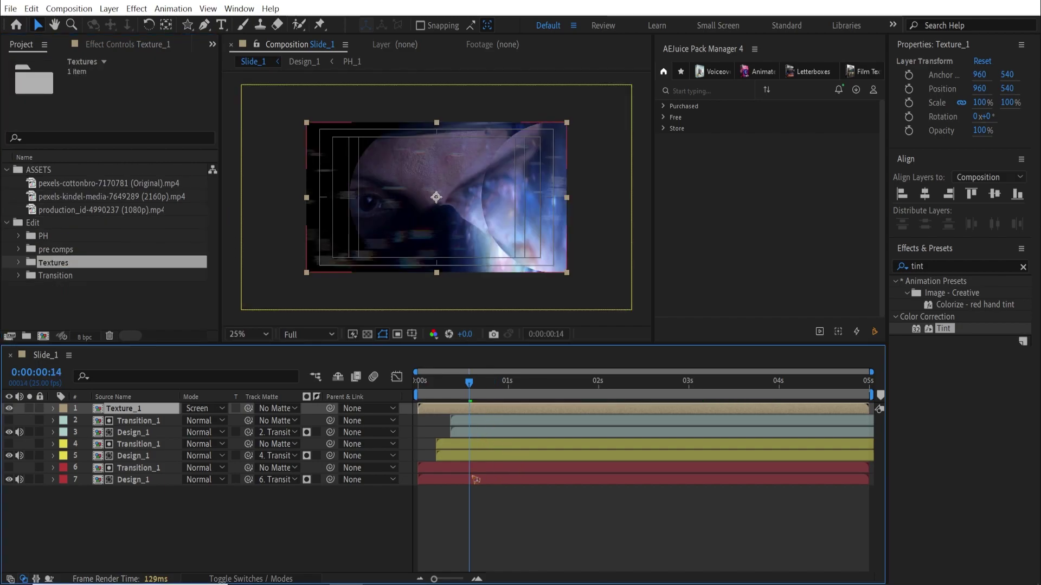
Step: Duplicate the aqua Transition_1 layer, place the copy above Texture_1, and label both layers Peach
{"action": "left_click", "coordinate": [132, 422]}
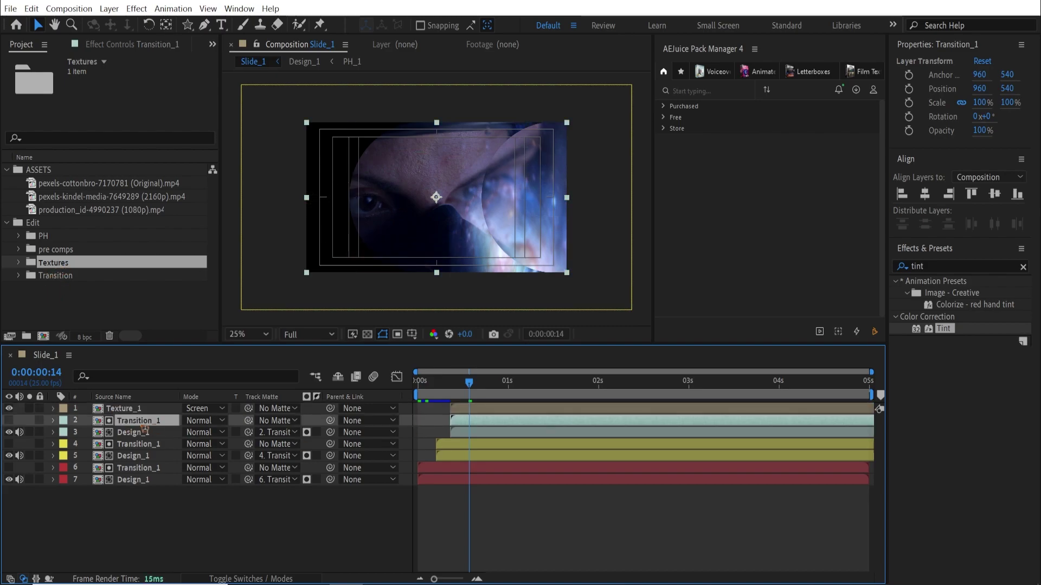
{"action": "key", "text": "ctrl+d"}
{"action": "key", "text": "ctrl+bracketright"}
{"action": "left_click", "coordinate": [480, 421], "text": "shift"}
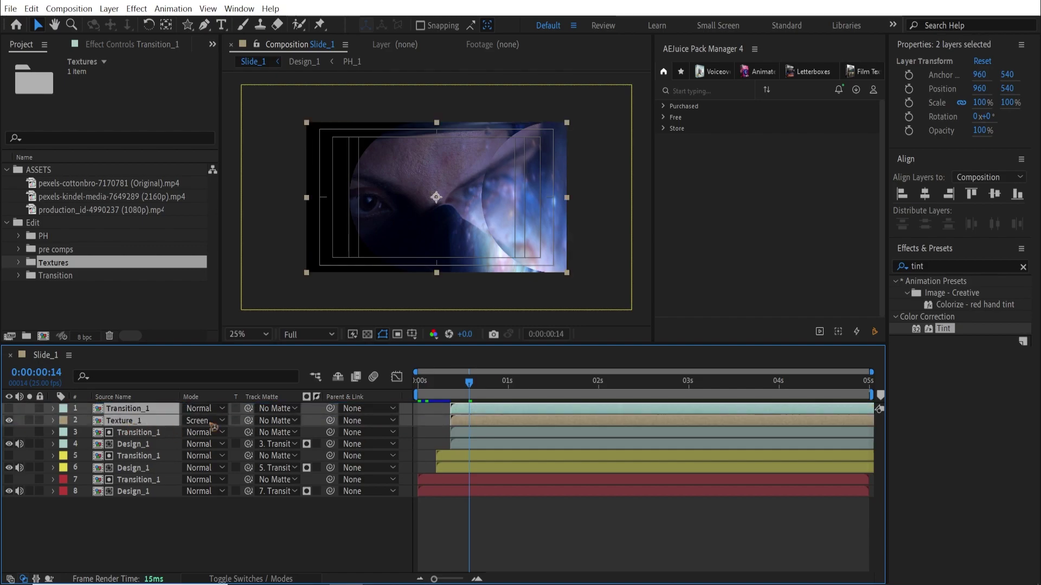
{"action": "left_click", "coordinate": [63, 421]}
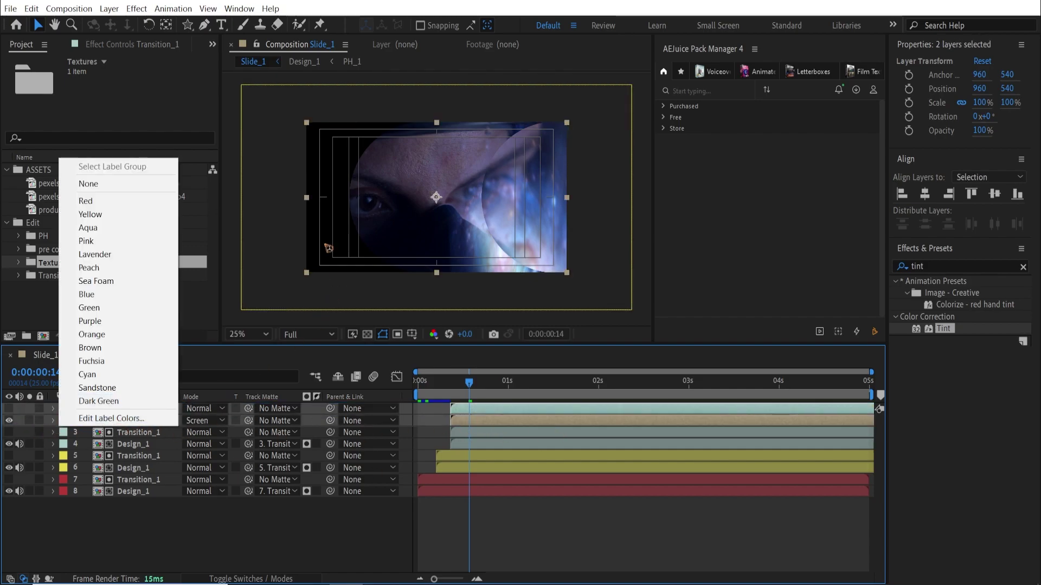
{"action": "left_click", "coordinate": [123, 271]}
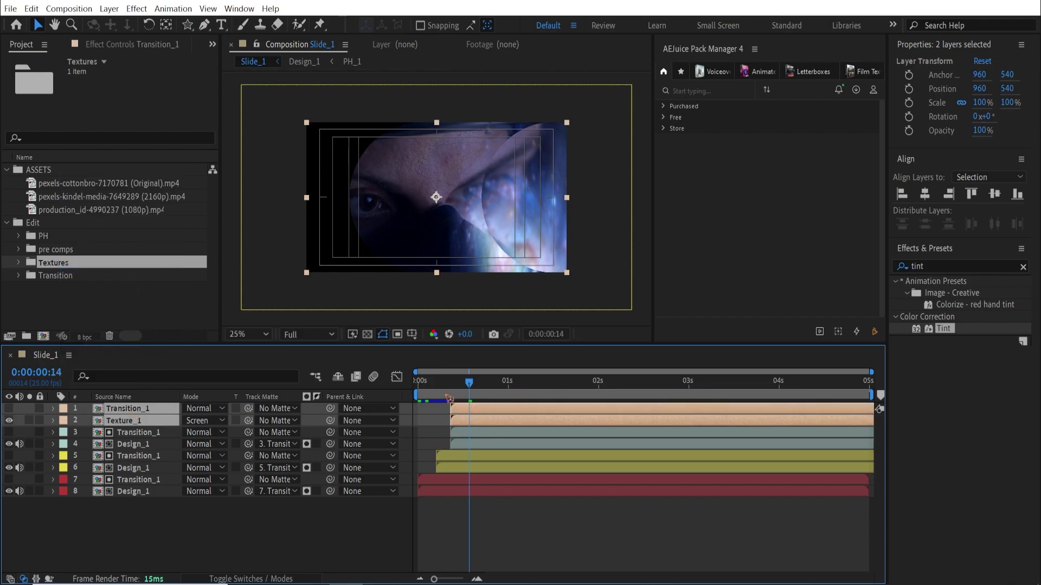
Step: Set the Texture_1 layer's track matte to the peach Transition_1 layer and preview the textured reveal
{"action": "left_click", "coordinate": [184, 538]}
{"action": "left_click", "coordinate": [144, 422]}
{"action": "left_click_drag", "start_coordinate": [249, 420], "coordinate": [139, 425]}
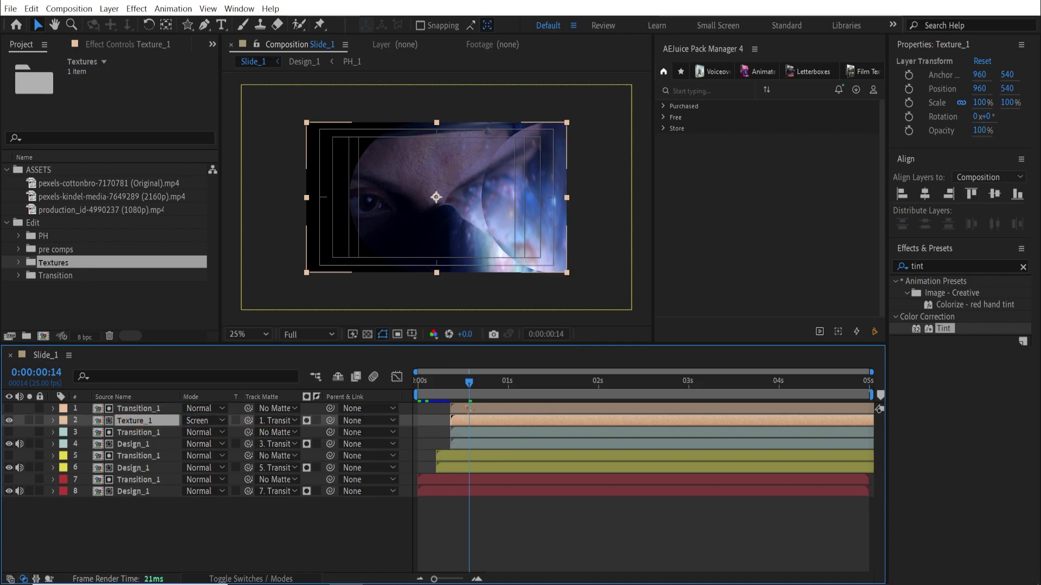
{"action": "left_click_drag", "start_coordinate": [427, 392], "coordinate": [496, 410]}
{"action": "key", "text": "space"}
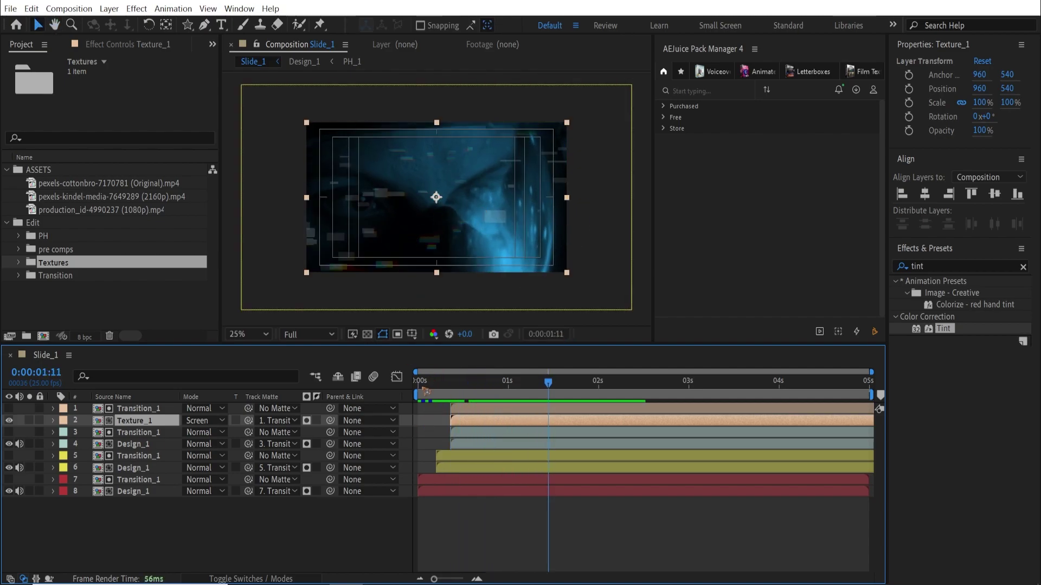
{"action": "key", "text": "space"}
Step: Duplicate the aqua Transition_1 and Design_1 pair and move both copies to the top of the layer order
{"action": "left_click", "coordinate": [140, 433]}
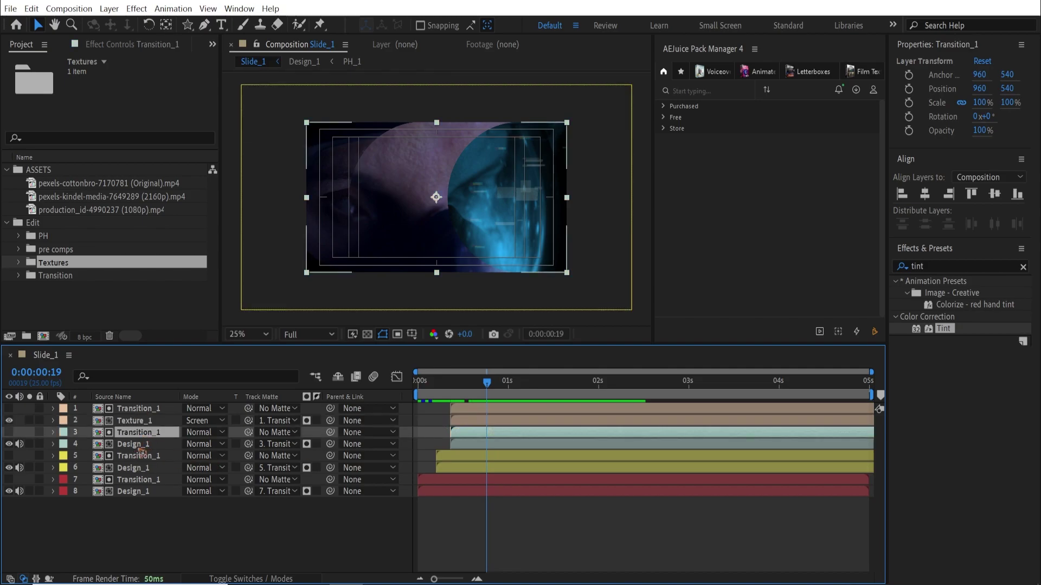
{"action": "left_click", "coordinate": [139, 446], "text": "shift"}
{"action": "key", "text": "ctrl+d"}
{"action": "left_click_drag", "start_coordinate": [152, 433], "coordinate": [170, 405]}
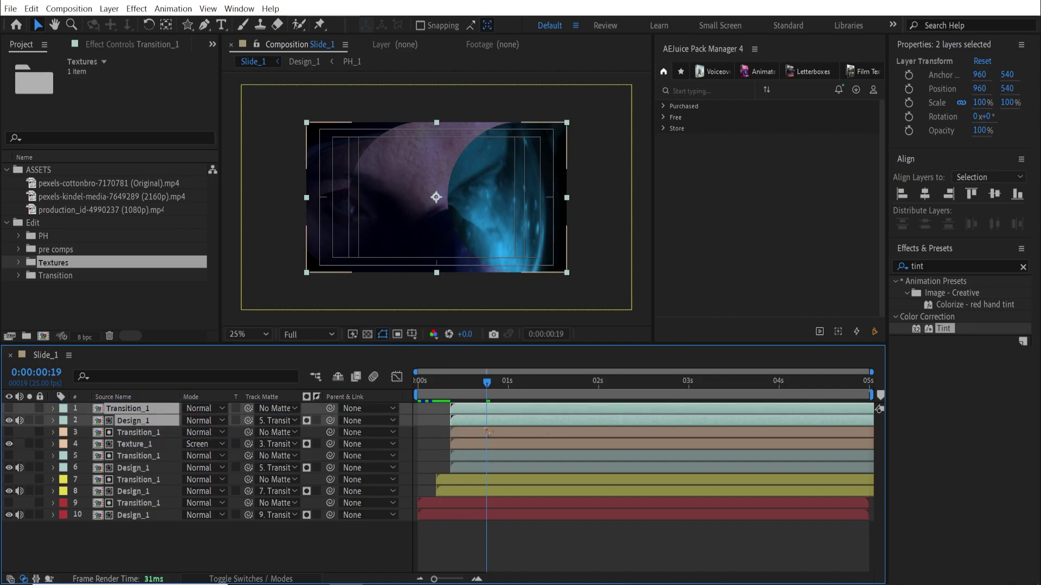
Step: Label the topmost Transition_1 and Design_1 pair Sea Foam and shift both layers about four frames later
{"action": "left_click", "coordinate": [63, 421]}
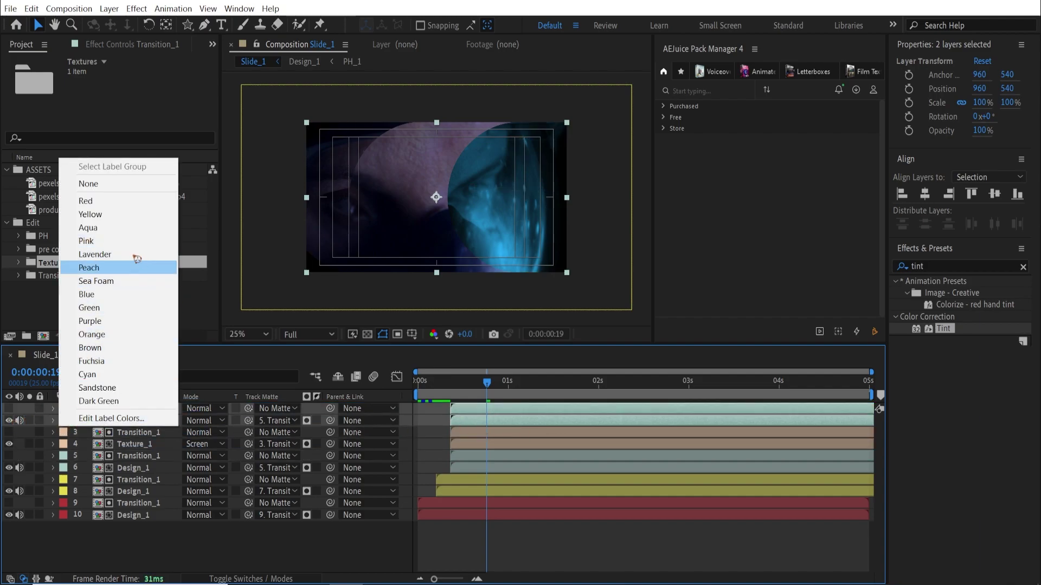
{"action": "left_click", "coordinate": [132, 277]}
{"action": "left_click_drag", "start_coordinate": [451, 408], "coordinate": [502, 395]}
{"action": "left_click", "coordinate": [492, 422]}
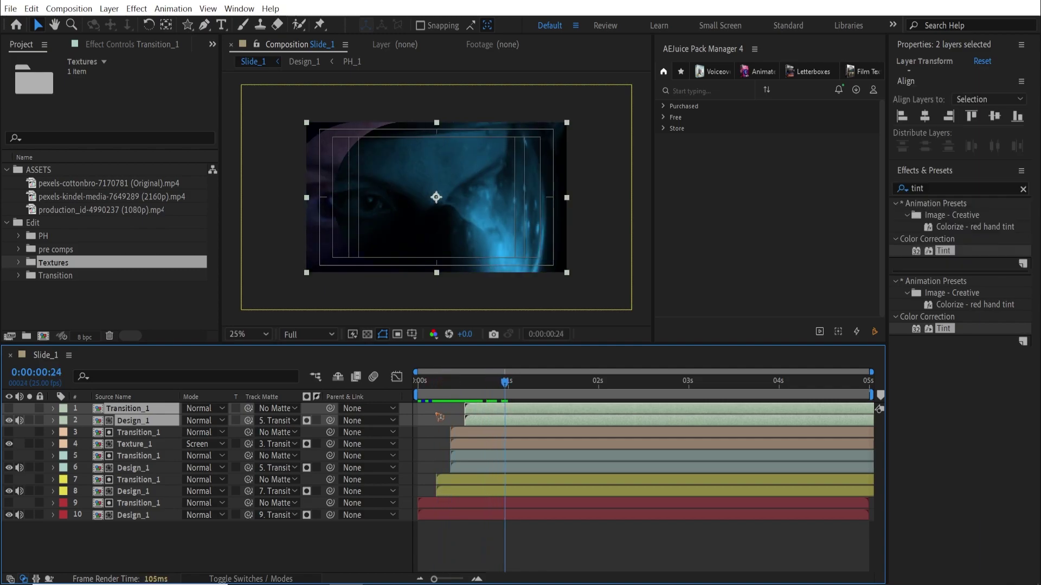
Step: Remove the tint and blur effects from the sea foam Design_1 layer and set its track matte to the sea foam Transition_1
{"action": "left_click", "coordinate": [99, 45]}
{"action": "left_click", "coordinate": [46, 124]}
{"action": "key", "text": "Delete"}
{"action": "left_click", "coordinate": [61, 73]}
{"action": "key", "text": "Delete"}
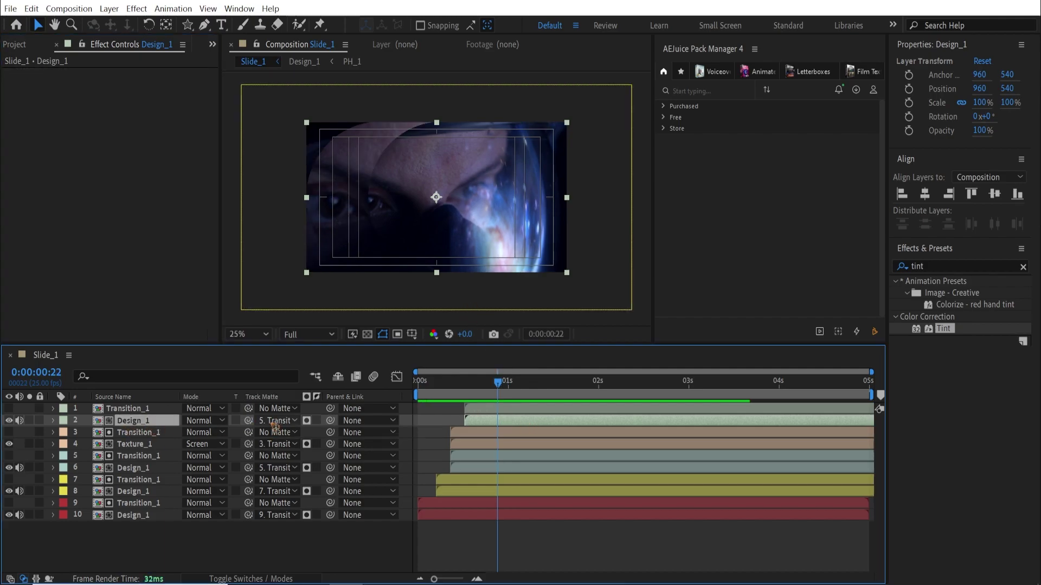
{"action": "left_click", "coordinate": [275, 423]}
{"action": "left_click_drag", "start_coordinate": [248, 422], "coordinate": [127, 410]}
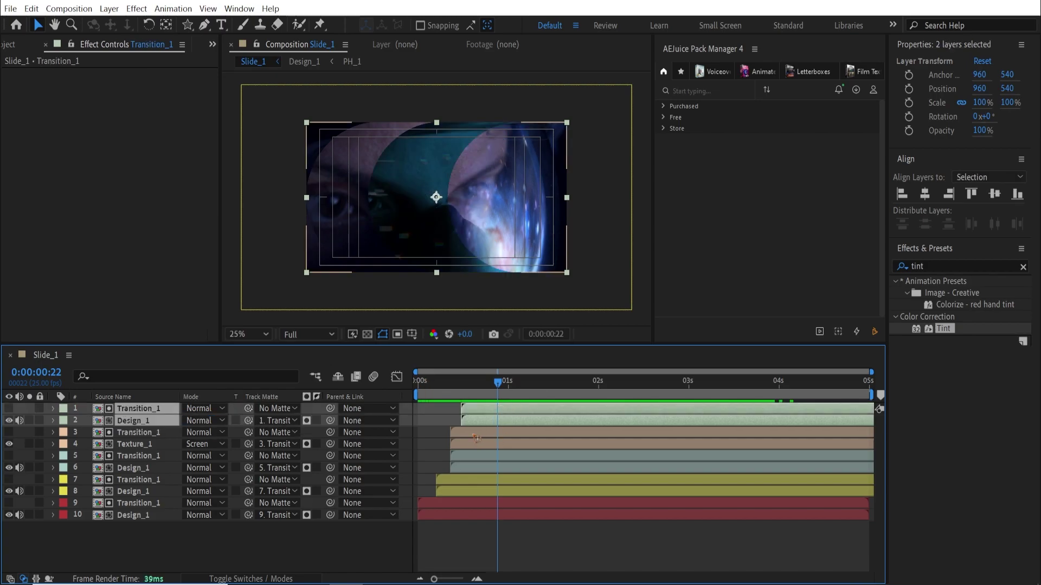
Step: Duplicate the lower aqua Transition_1 and Design_1 pair and move both copies above all other layers
{"action": "left_click", "coordinate": [475, 437]}
{"action": "left_click", "coordinate": [491, 444], "text": "ctrl"}
{"action": "left_click", "coordinate": [480, 459]}
{"action": "left_click", "coordinate": [480, 469], "text": "ctrl"}
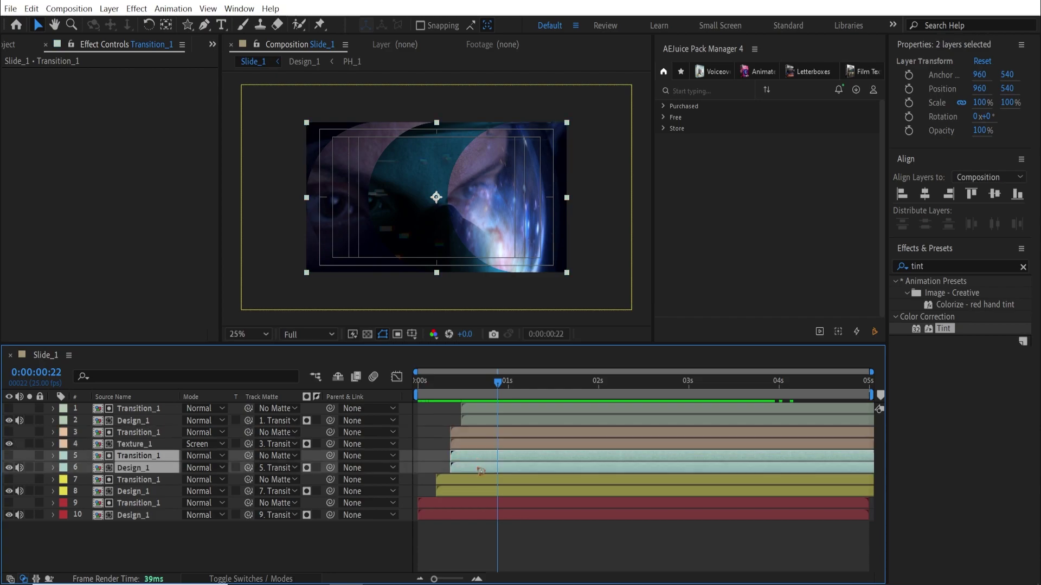
{"action": "key", "text": "ctrl+d"}
{"action": "left_click_drag", "start_coordinate": [151, 456], "coordinate": [165, 403]}
Step: Start the copied aqua pair about four frames after the sea foam pair and matte its Design_1 with the topmost Transition_1
{"action": "left_click_drag", "start_coordinate": [475, 423], "coordinate": [501, 425]}
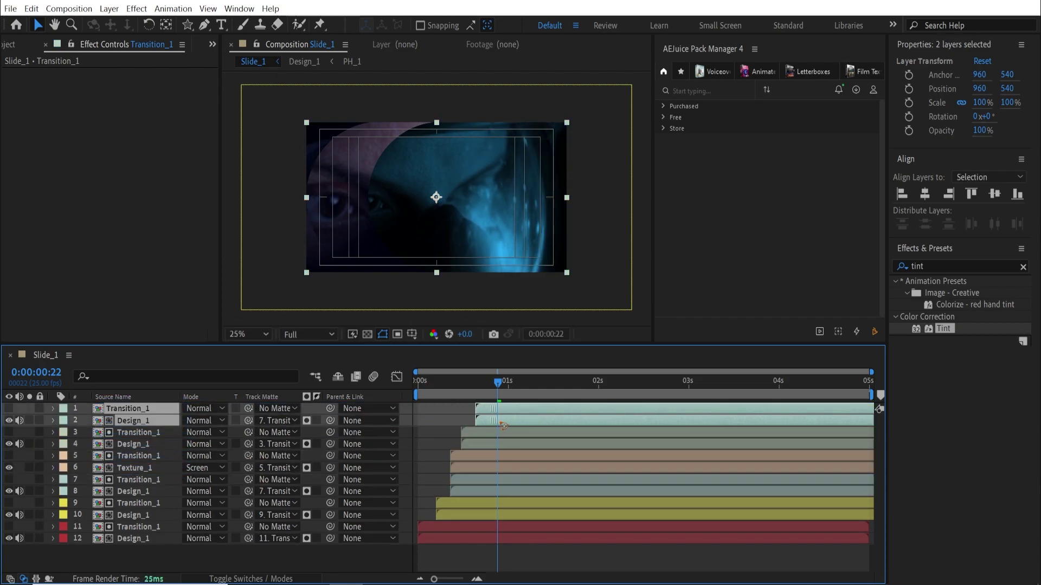
{"action": "left_click_drag", "start_coordinate": [249, 421], "coordinate": [131, 412]}
{"action": "left_click_drag", "start_coordinate": [498, 383], "coordinate": [503, 410]}
Step: Duplicate the yellow Transition_1 and Design_1 pair and move both copies to the top of the layer order
{"action": "left_click", "coordinate": [464, 505]}
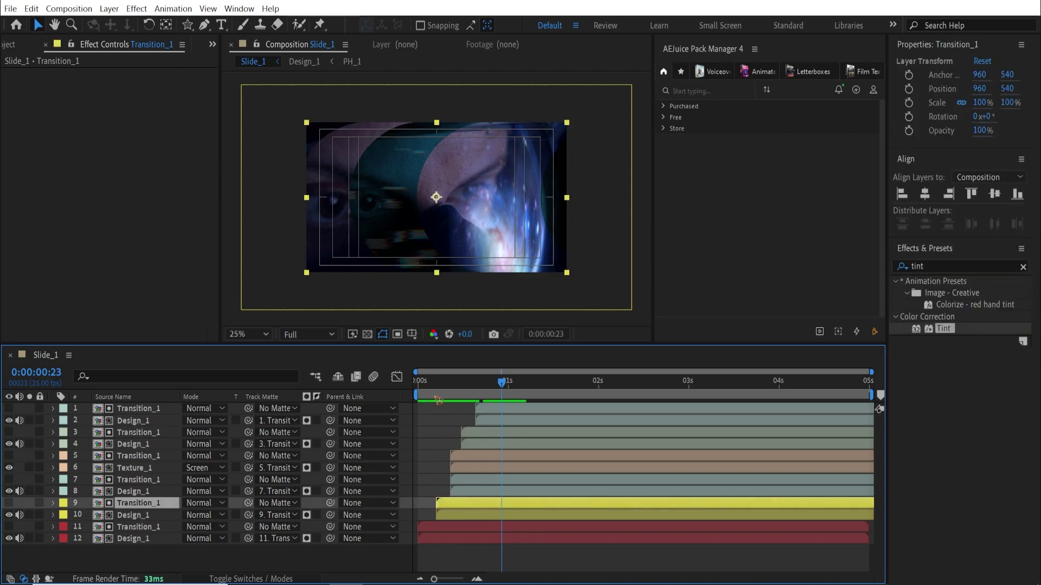
{"action": "left_click", "coordinate": [443, 383]}
{"action": "left_click", "coordinate": [471, 517], "text": "shift"}
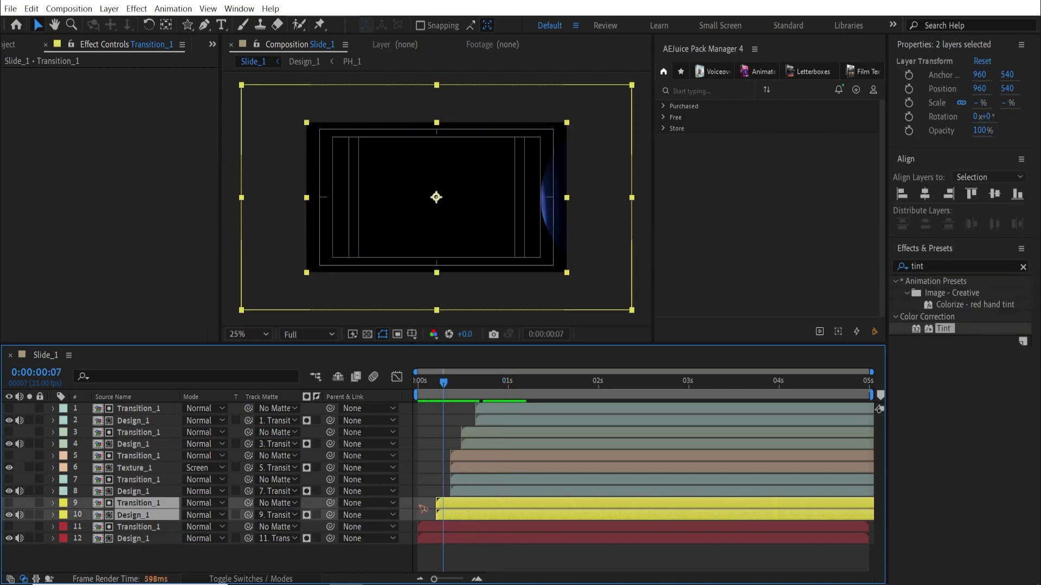
{"action": "key", "text": "ctrl+d"}
{"action": "left_click_drag", "start_coordinate": [150, 507], "coordinate": [158, 407]}
Step: Shift the copied yellow pair to start after the upper aqua pair and set its Design_1 track matte to the topmost Transition_1
{"action": "left_click_drag", "start_coordinate": [464, 429], "coordinate": [517, 426]}
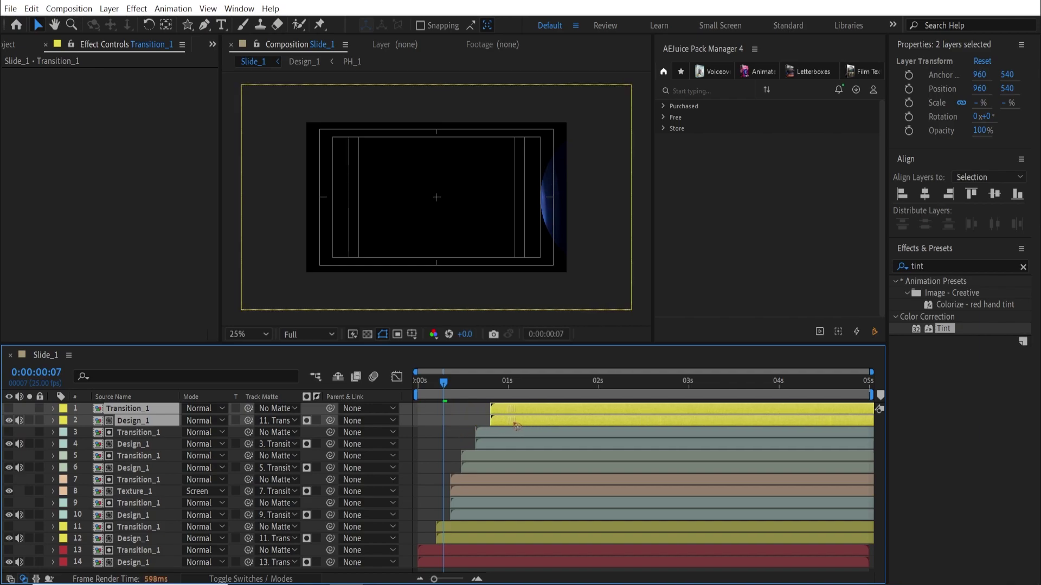
{"action": "key", "text": "space"}
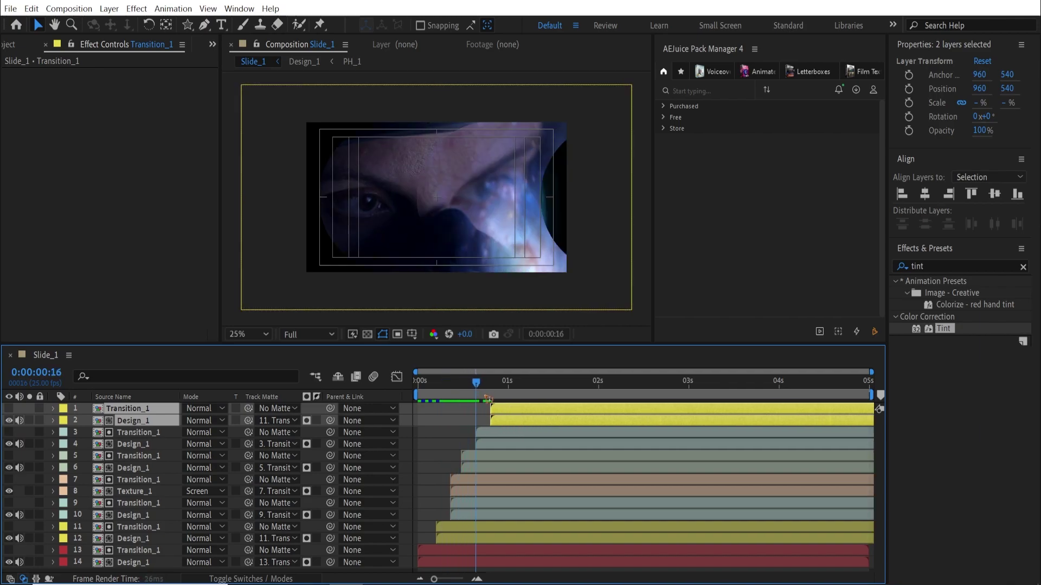
{"action": "key", "text": "space"}
{"action": "left_click", "coordinate": [452, 421]}
{"action": "left_click", "coordinate": [142, 422]}
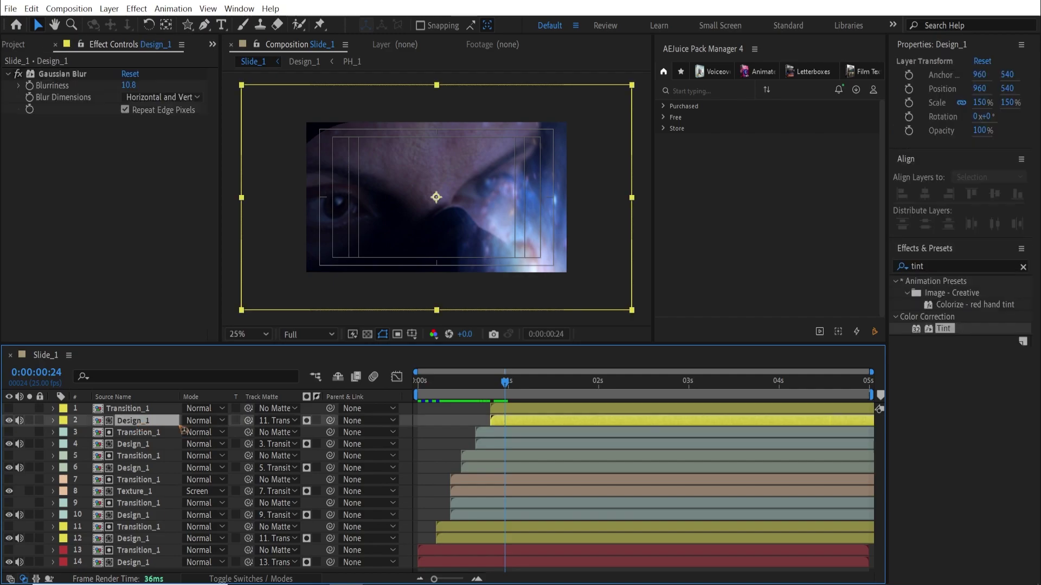
{"action": "left_click_drag", "start_coordinate": [248, 420], "coordinate": [144, 410]}
{"action": "left_click", "coordinate": [144, 411]}
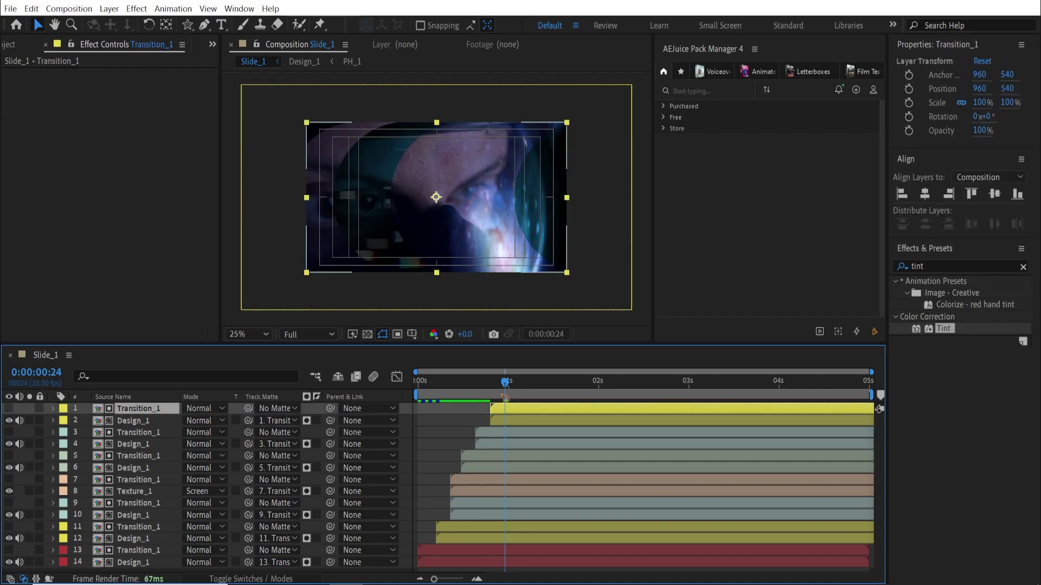
Step: Move the upper yellow pair about two frames earlier and preview the transition timing
{"action": "left_click_drag", "start_coordinate": [450, 394], "coordinate": [511, 422]}
{"action": "left_click", "coordinate": [520, 422], "text": "shift"}
{"action": "key", "text": "space"}
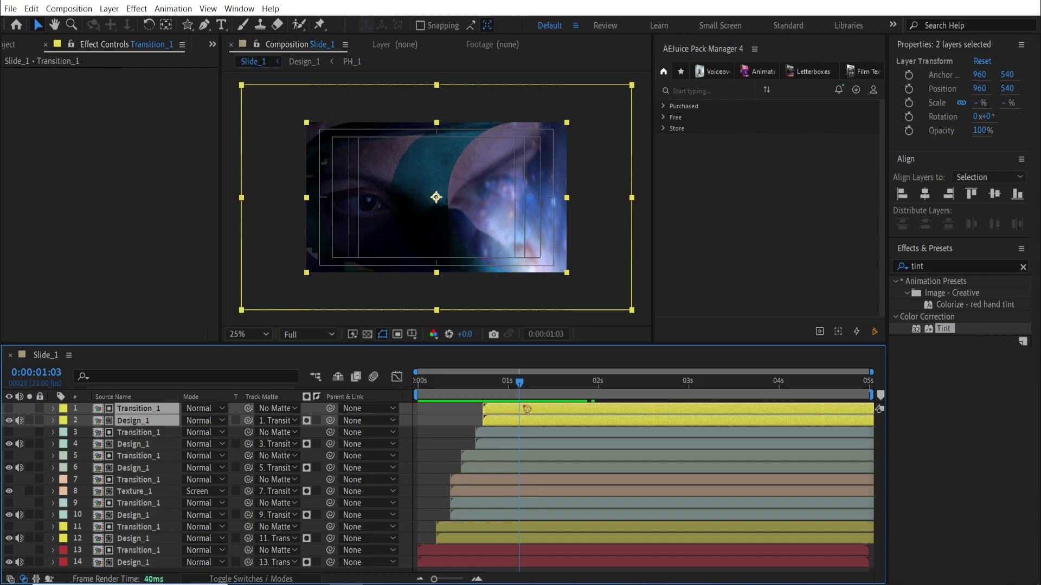
Step: Duplicate the red Transition_1 and Design_1 pair and move both copies to the top of the layer order
{"action": "left_click", "coordinate": [443, 442]}
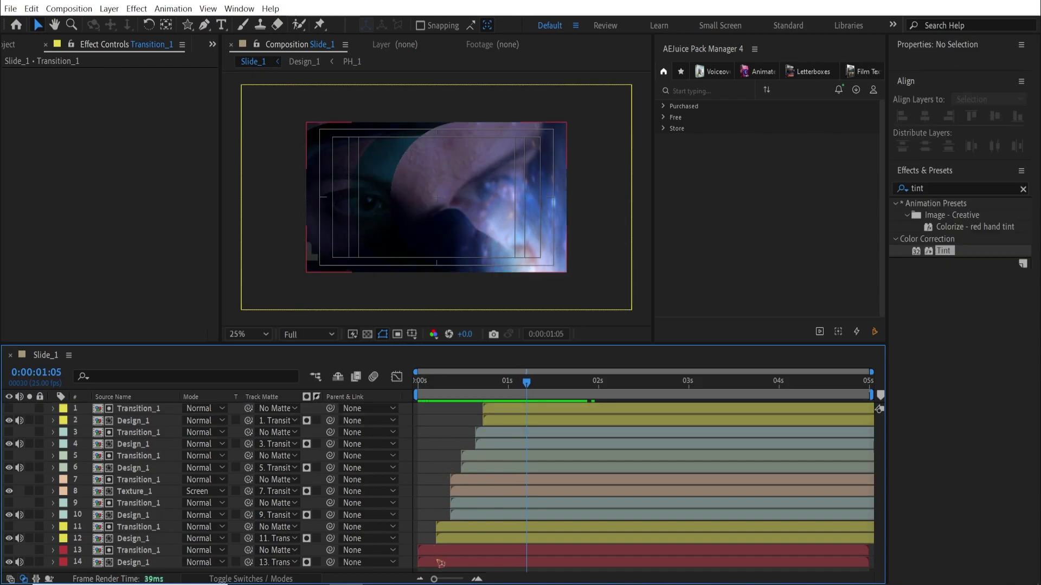
{"action": "left_click", "coordinate": [442, 550]}
{"action": "left_click", "coordinate": [439, 564], "text": "shift"}
{"action": "left_click_drag", "start_coordinate": [203, 550], "coordinate": [161, 405]}
Step: Start the copied red pair about three frames after the upper yellow pair and matte its Design_1 with the topmost Transition_1
{"action": "left_click_drag", "start_coordinate": [451, 421], "coordinate": [527, 422]}
{"action": "left_click", "coordinate": [457, 424]}
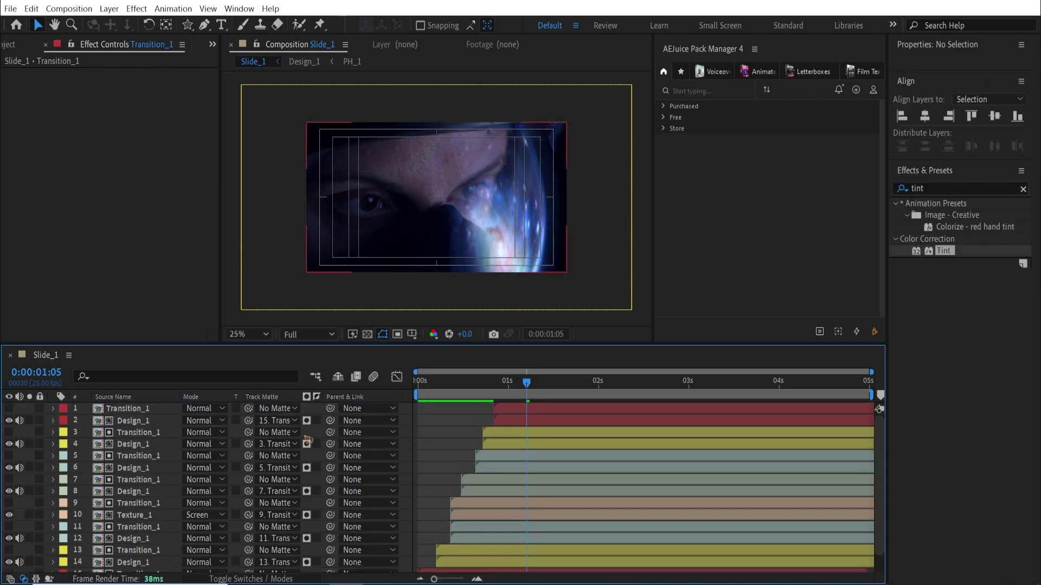
{"action": "left_click_drag", "start_coordinate": [248, 421], "coordinate": [135, 414]}
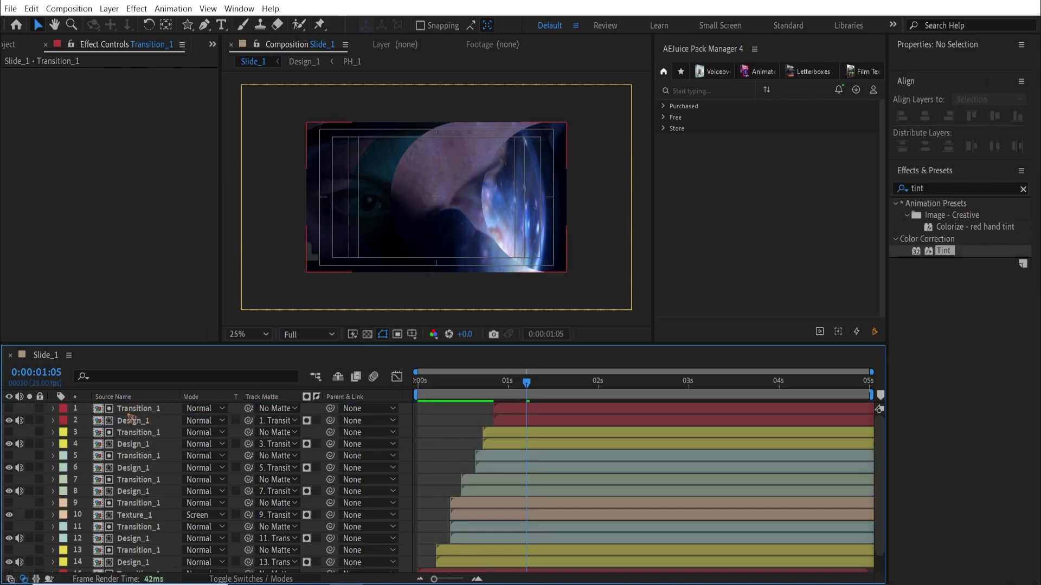
{"action": "left_click", "coordinate": [472, 393]}
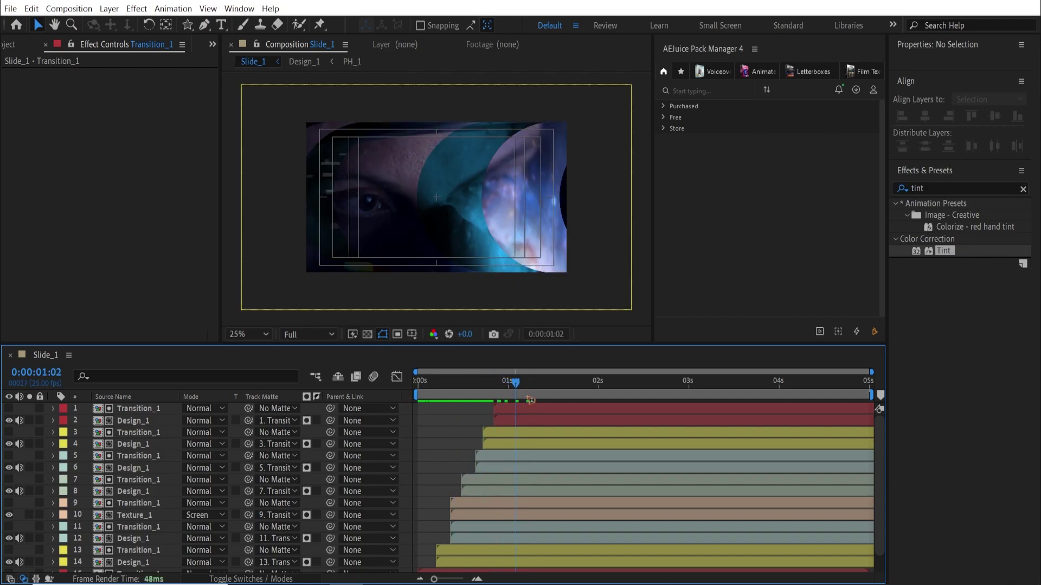
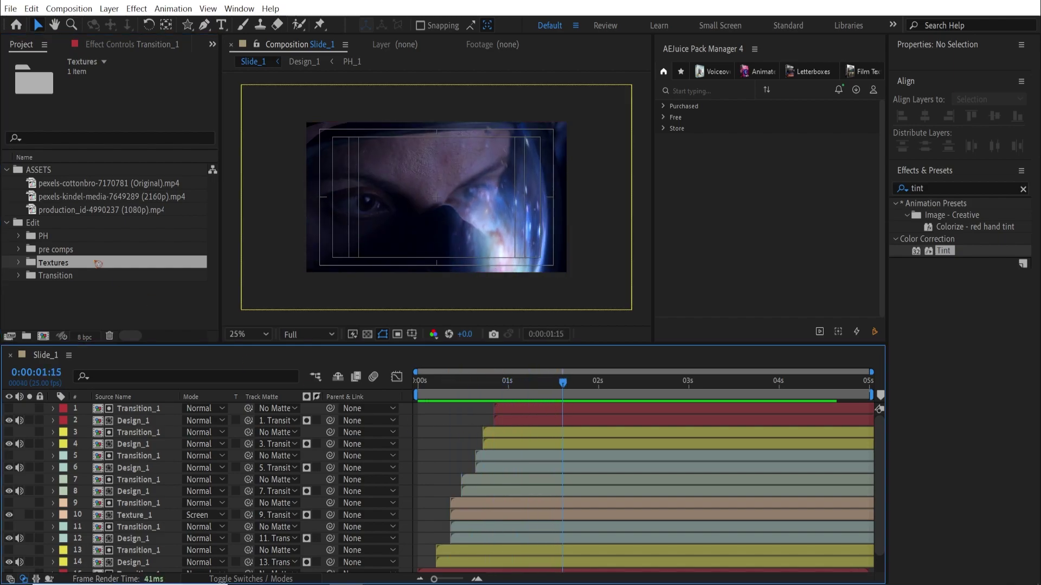
{"action": "left_click", "coordinate": [43, 236]}
{"action": "left_click", "coordinate": [19, 236]}
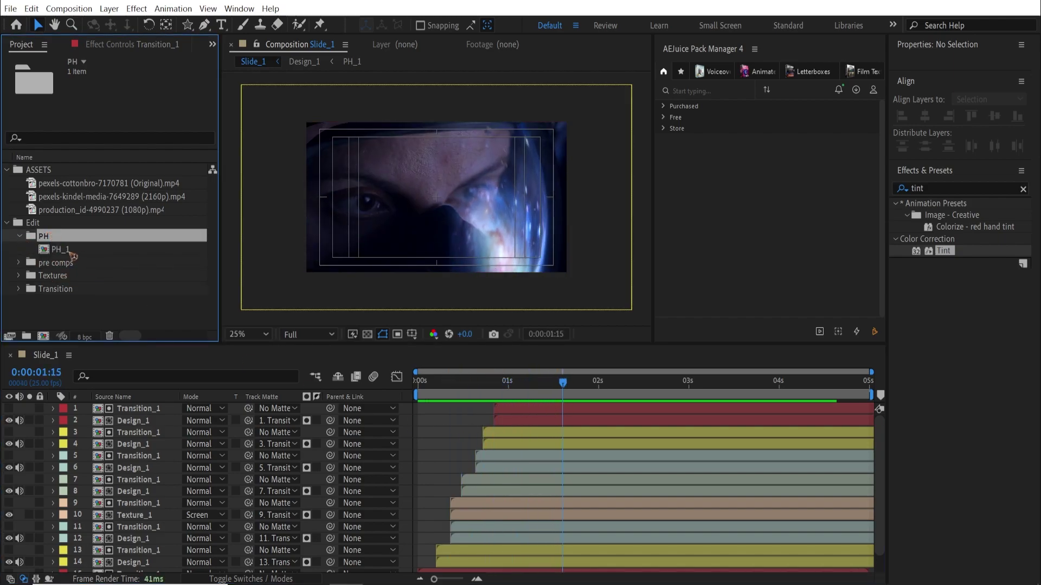
{"action": "left_click", "coordinate": [70, 253]}
{"action": "left_click", "coordinate": [19, 235]}
Step: Create a new 1920x1080, 25 fps composition named Final Comp with a duration of 30 seconds
{"action": "left_click", "coordinate": [77, 305]}
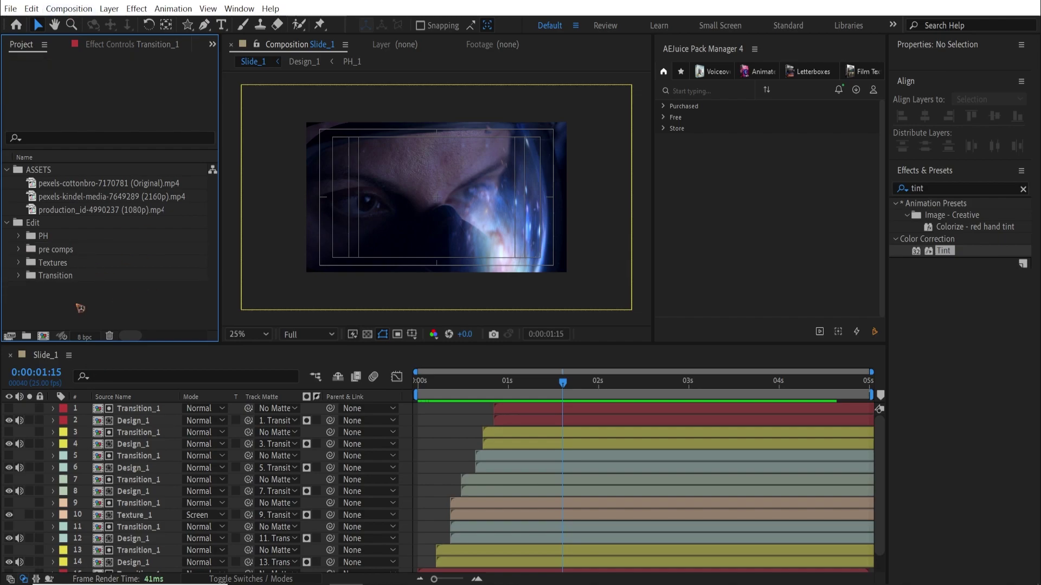
{"action": "left_click", "coordinate": [68, 8]}
{"action": "left_click", "coordinate": [82, 24]}
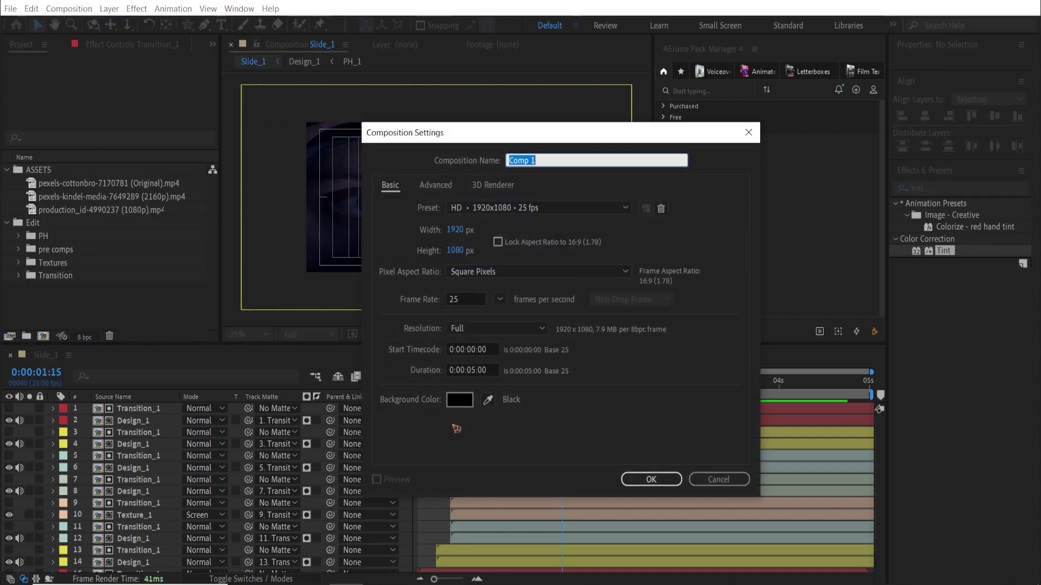
{"action": "left_click", "coordinate": [476, 370]}
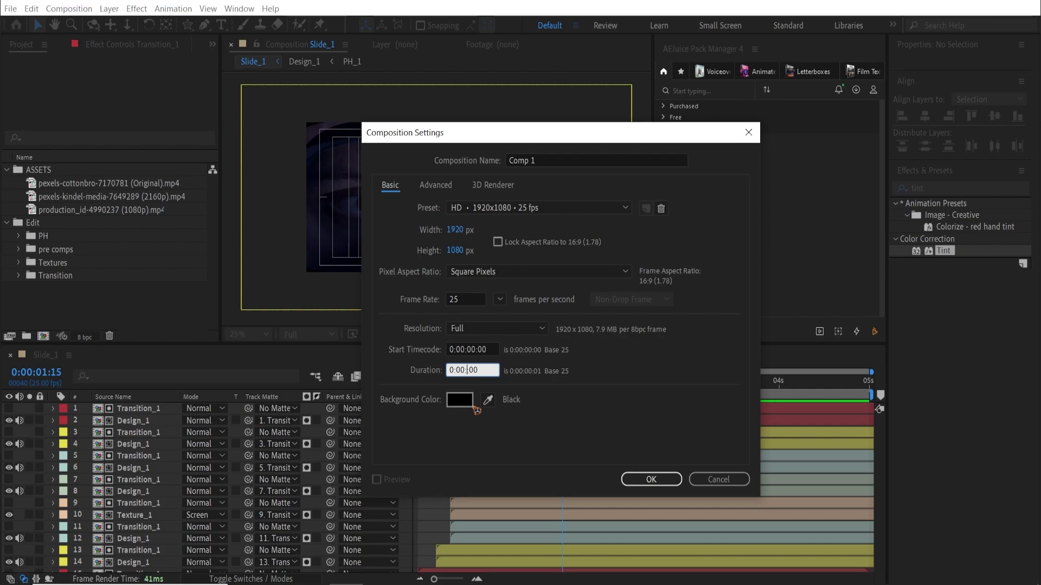
{"action": "left_click", "coordinate": [567, 159]}
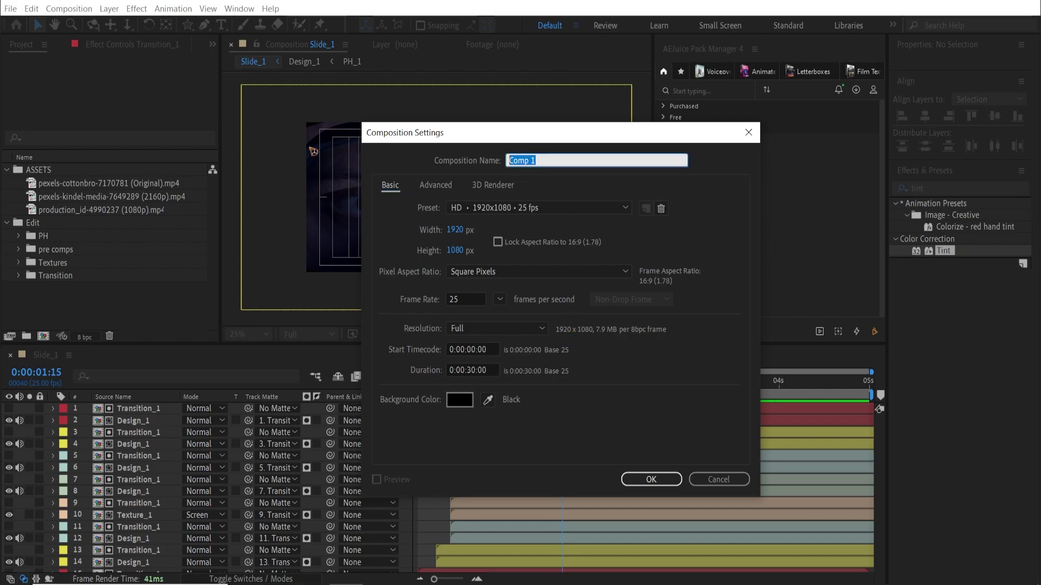
{"action": "type", "text": "Final"}
{"action": "left_click", "coordinate": [651, 479]}
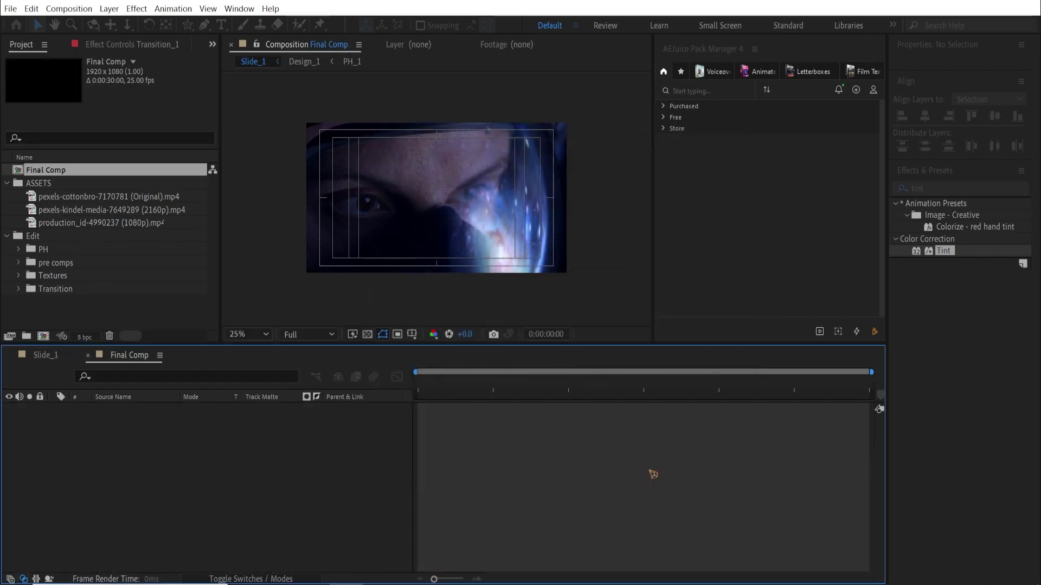
Step: Place Slide_1 from the pre comps folder into the Final Comp as a layer starting at 0 seconds
{"action": "left_click", "coordinate": [44, 237]}
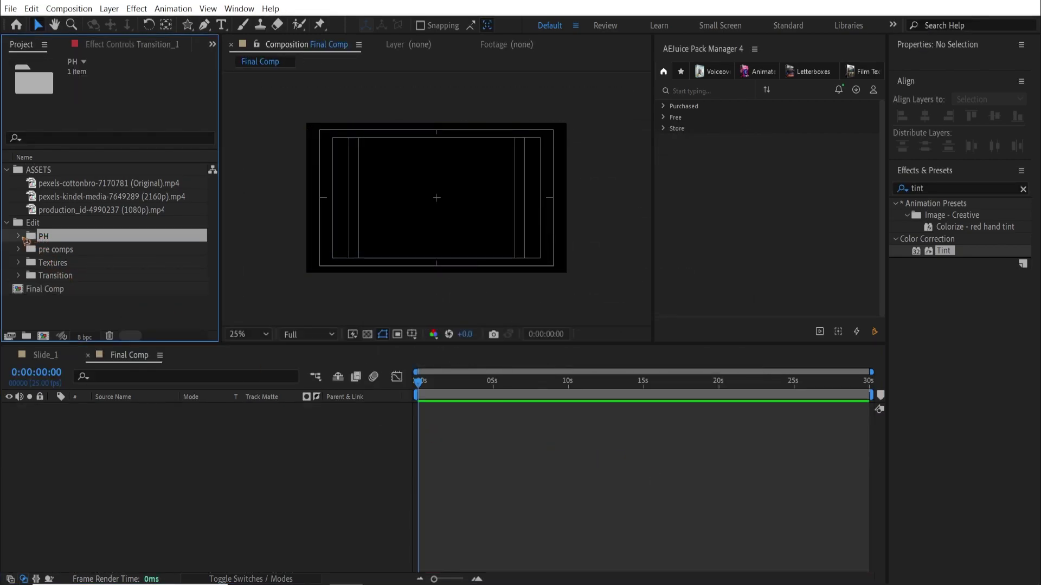
{"action": "left_click", "coordinate": [20, 237]}
{"action": "left_click", "coordinate": [20, 236]}
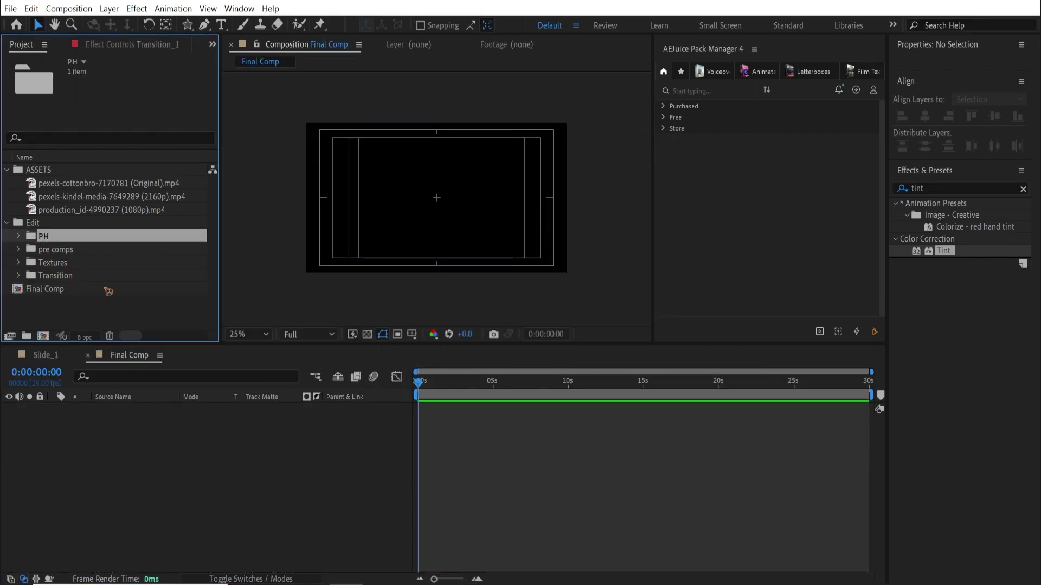
{"action": "left_click", "coordinate": [51, 252]}
{"action": "left_click", "coordinate": [19, 250]}
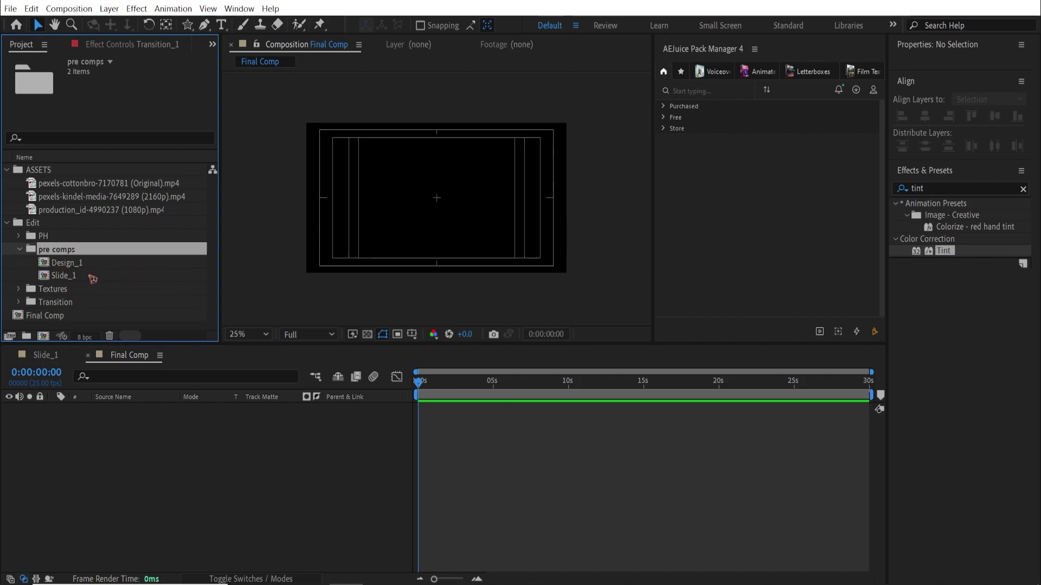
{"action": "left_click_drag", "start_coordinate": [70, 276], "coordinate": [139, 458]}
{"action": "left_click", "coordinate": [74, 252]}
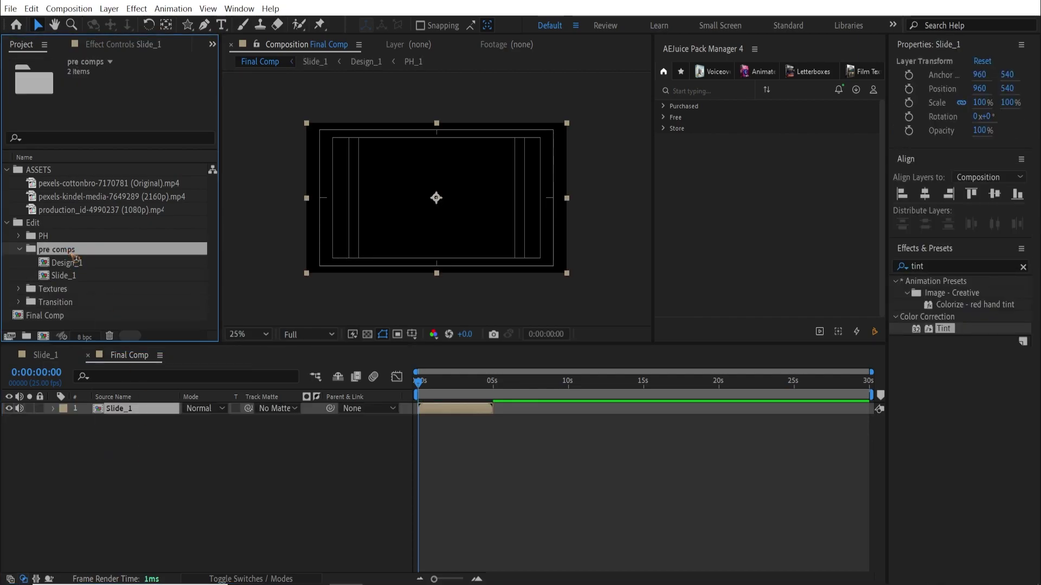
{"action": "left_click", "coordinate": [20, 249]}
Step: Create a folder named Final Comps inside the Edit folder
{"action": "left_click", "coordinate": [33, 224]}
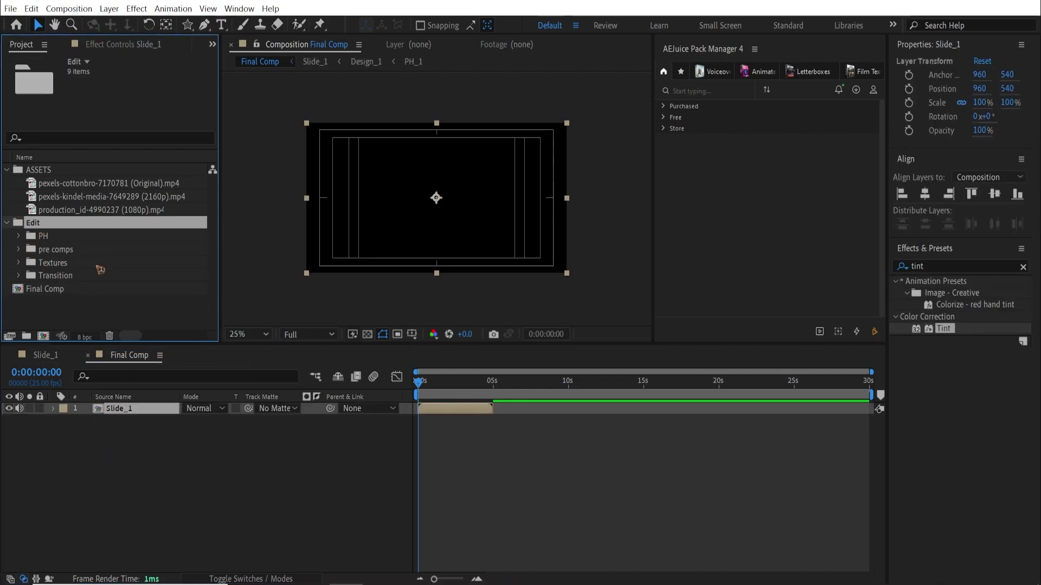
{"action": "left_click", "coordinate": [30, 337]}
{"action": "type", "text": "Fin"}
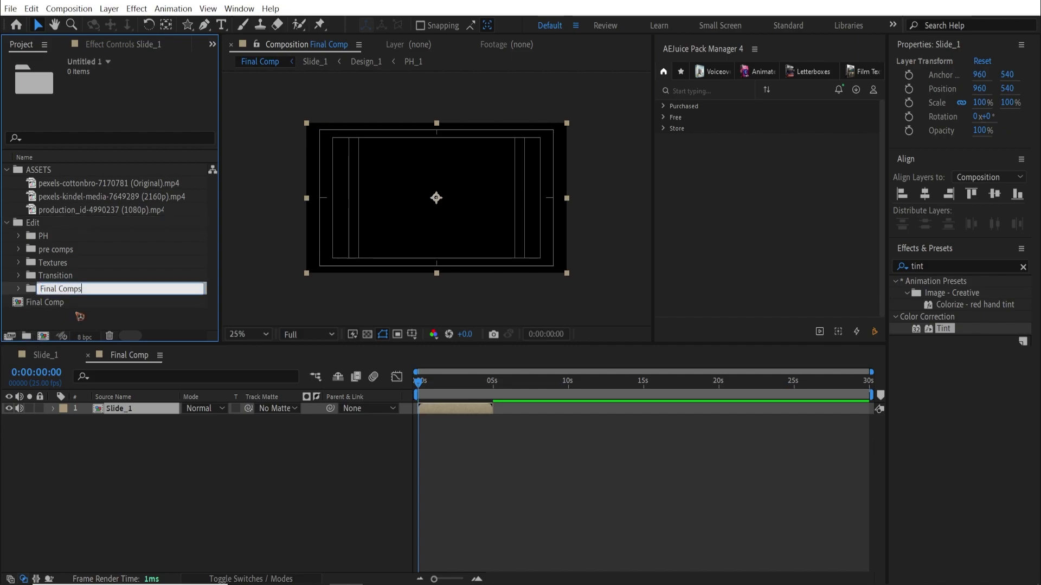
{"action": "type", "text": "al Comps"}
{"action": "key", "text": "Return"}
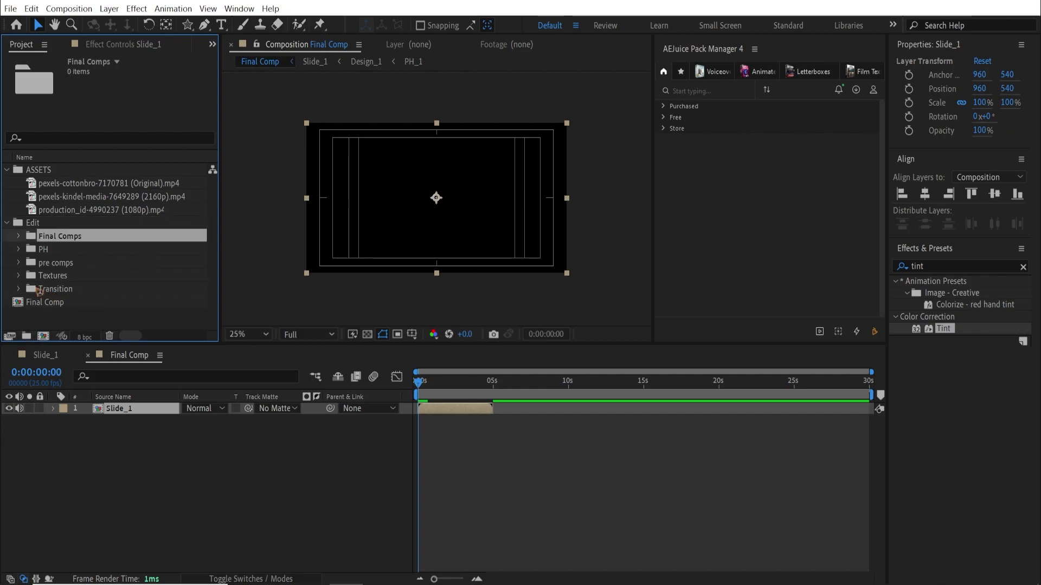
Step: Move Slide_1 from the pre comps folder into the Final Comps folder
{"action": "left_click", "coordinate": [19, 262]}
{"action": "left_click", "coordinate": [76, 289]}
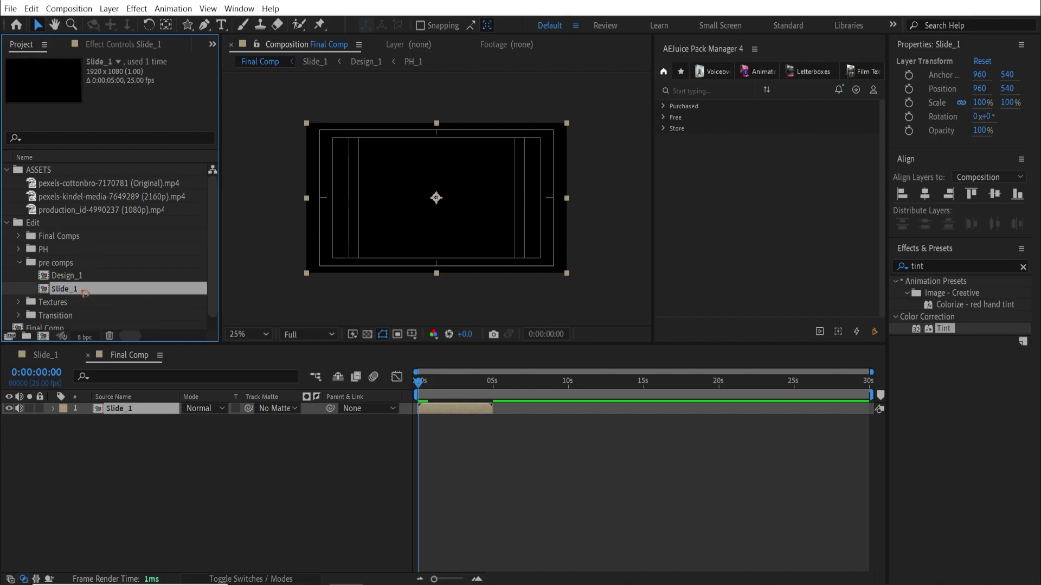
{"action": "left_click_drag", "start_coordinate": [85, 293], "coordinate": [90, 241]}
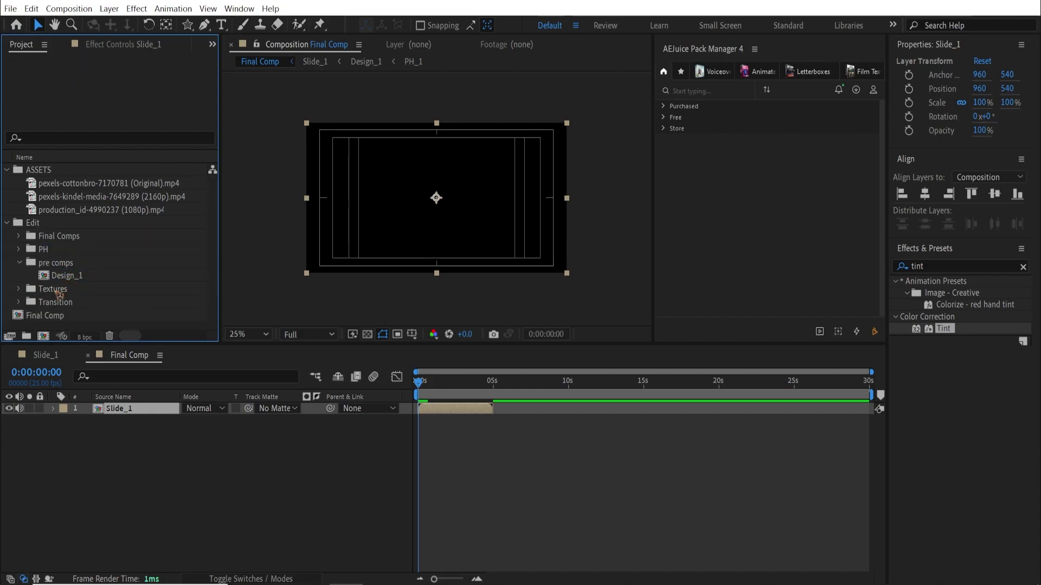
{"action": "left_click", "coordinate": [19, 263]}
{"action": "left_click", "coordinate": [28, 239]}
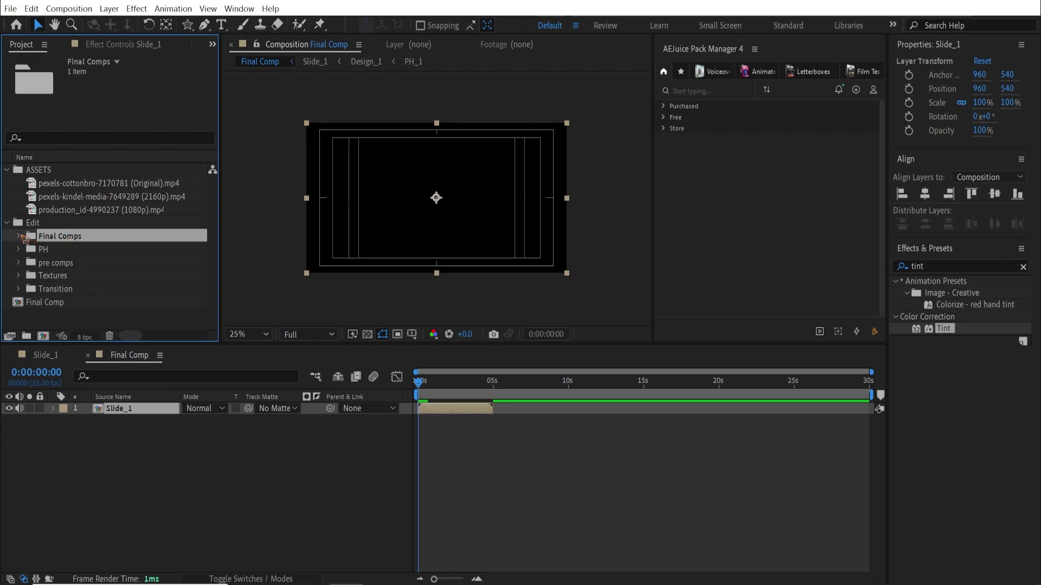
Step: Check the contents of the Final Comps folder and preview the Slide_1 transition in the Final Comp
{"action": "left_click", "coordinate": [20, 236]}
{"action": "left_click", "coordinate": [70, 252]}
{"action": "left_click", "coordinate": [65, 433]}
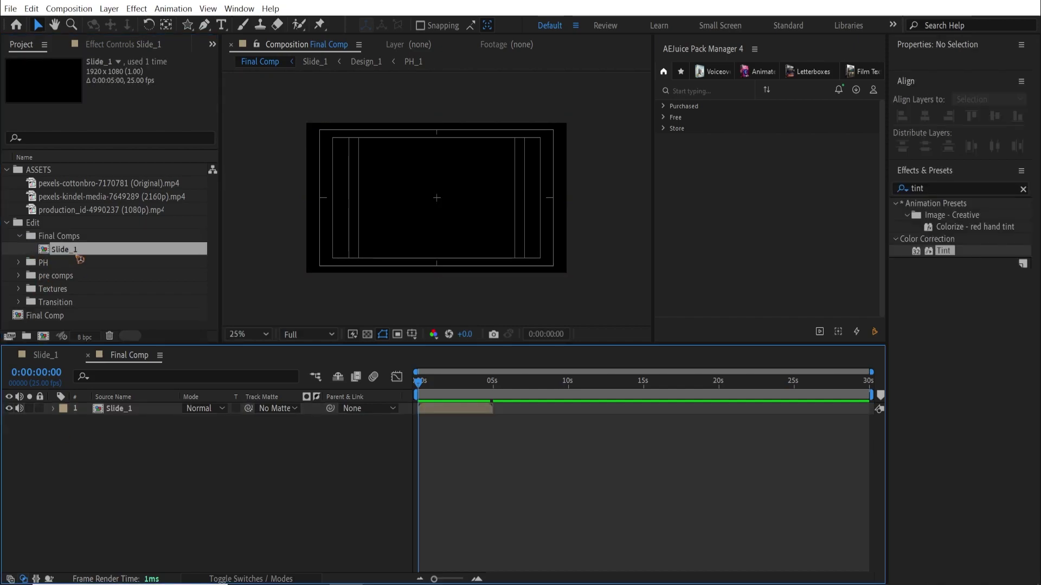
{"action": "left_click_drag", "start_coordinate": [78, 256], "coordinate": [315, 424]}
{"action": "key", "text": "space"}
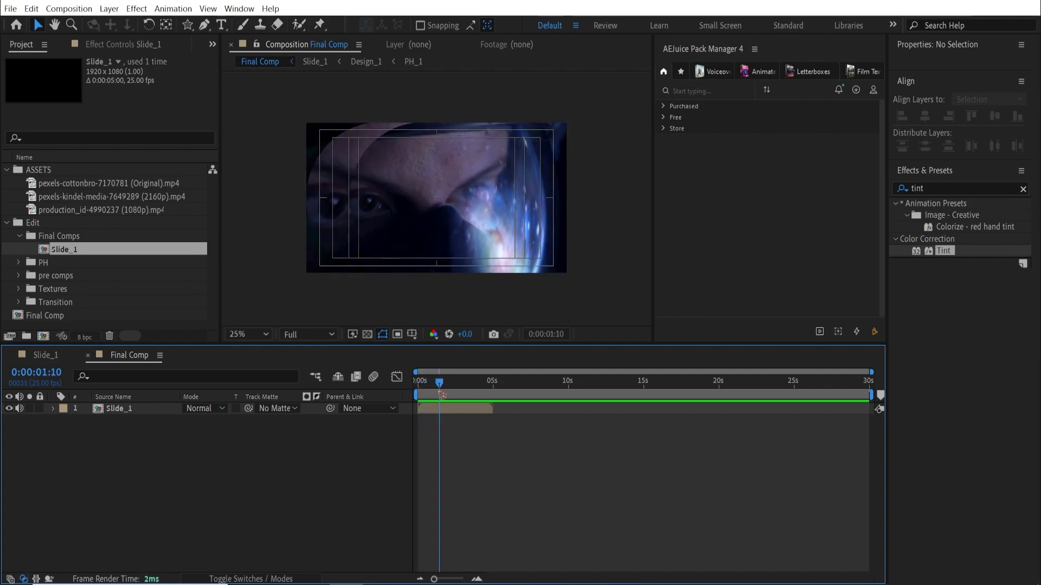
Step: Duplicate the Slide_1 layer and shift the copy to start just before the original ends, checking the overlap
{"action": "left_click", "coordinate": [133, 412]}
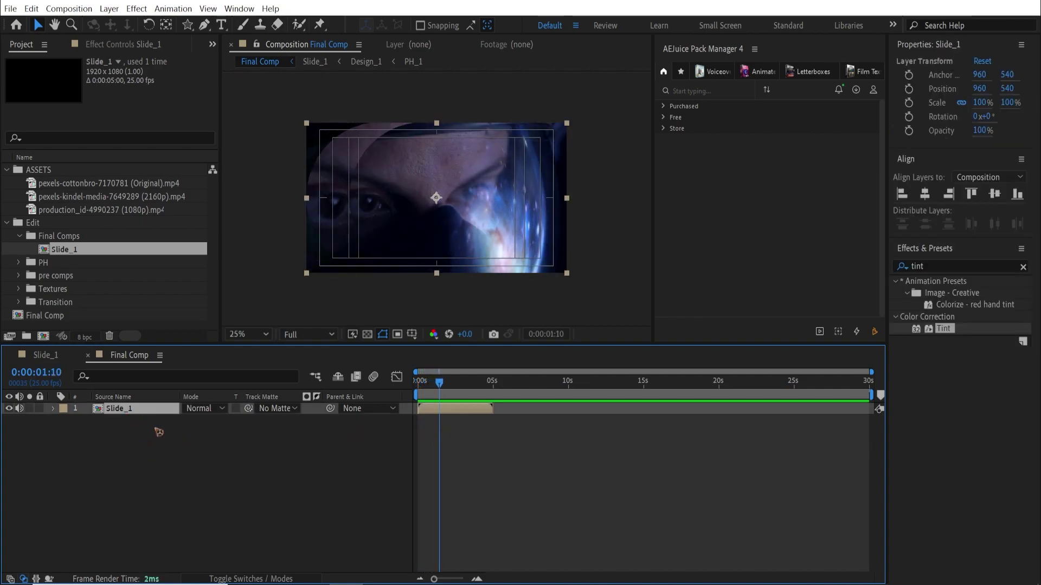
{"action": "key", "text": "ctrl+d"}
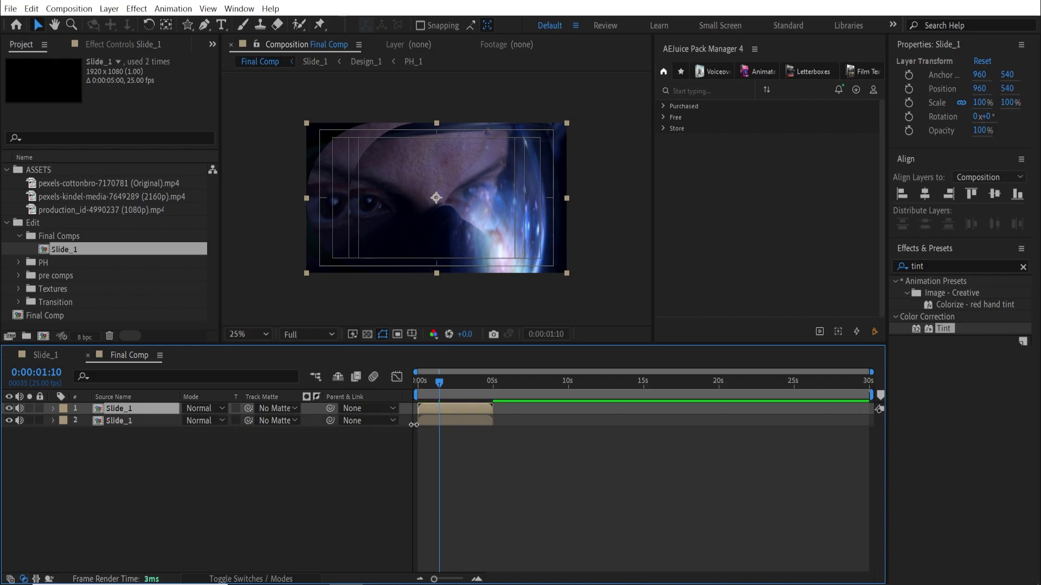
{"action": "left_click_drag", "start_coordinate": [449, 413], "coordinate": [491, 413]}
{"action": "left_click_drag", "start_coordinate": [450, 386], "coordinate": [490, 396]}
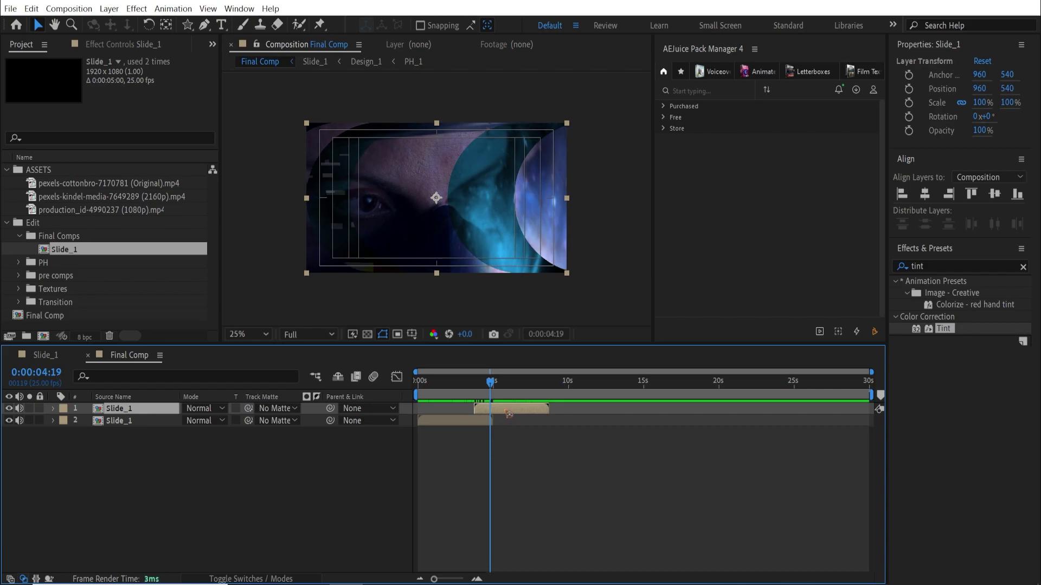
Step: Examine the layers inside Slide_1 opened from its duplicate layer and compare both instances in the Final Comp
{"action": "double_click", "coordinate": [508, 414]}
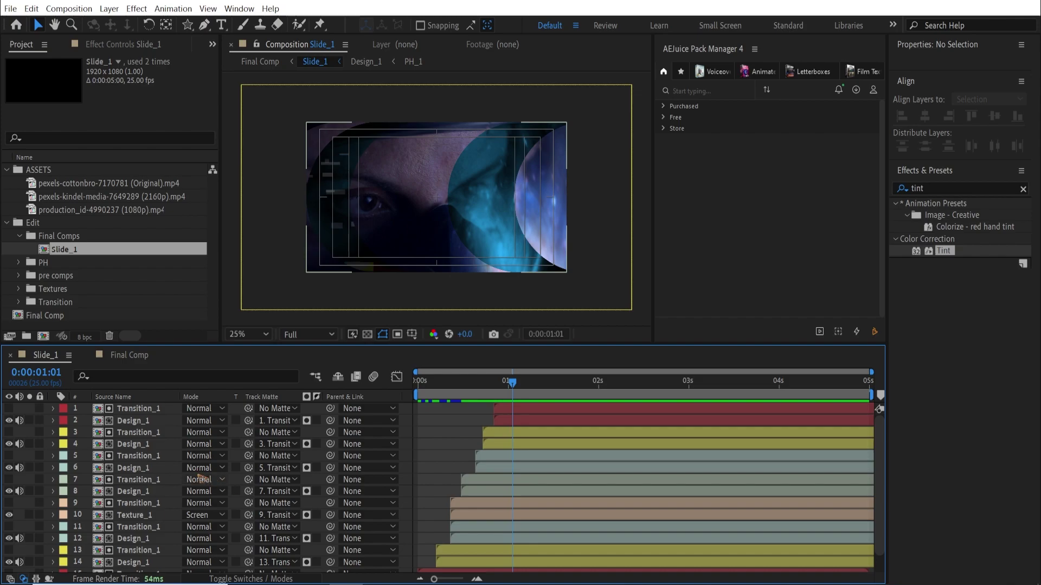
{"action": "left_click", "coordinate": [130, 356]}
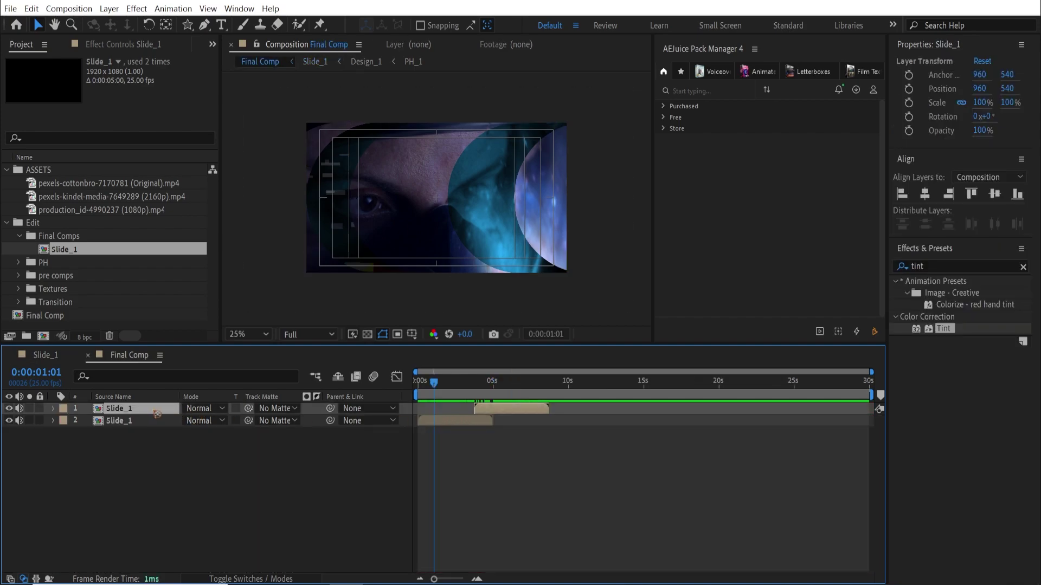
{"action": "double_click", "coordinate": [507, 412]}
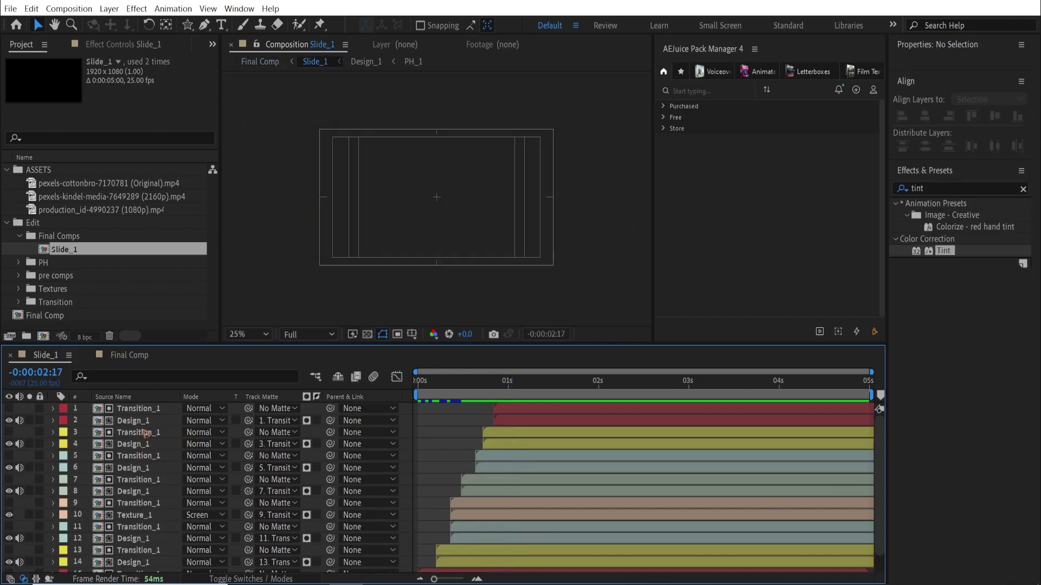
{"action": "scroll", "coordinate": [145, 432], "scroll_direction": "down", "scroll_amount": 1}
{"action": "left_click", "coordinate": [141, 484]}
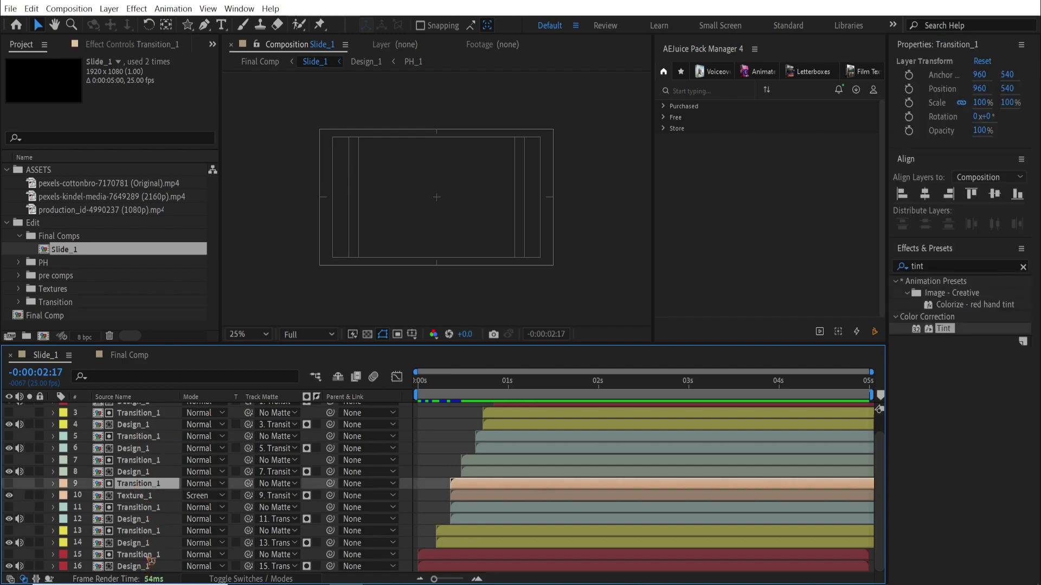
{"action": "left_click", "coordinate": [476, 388]}
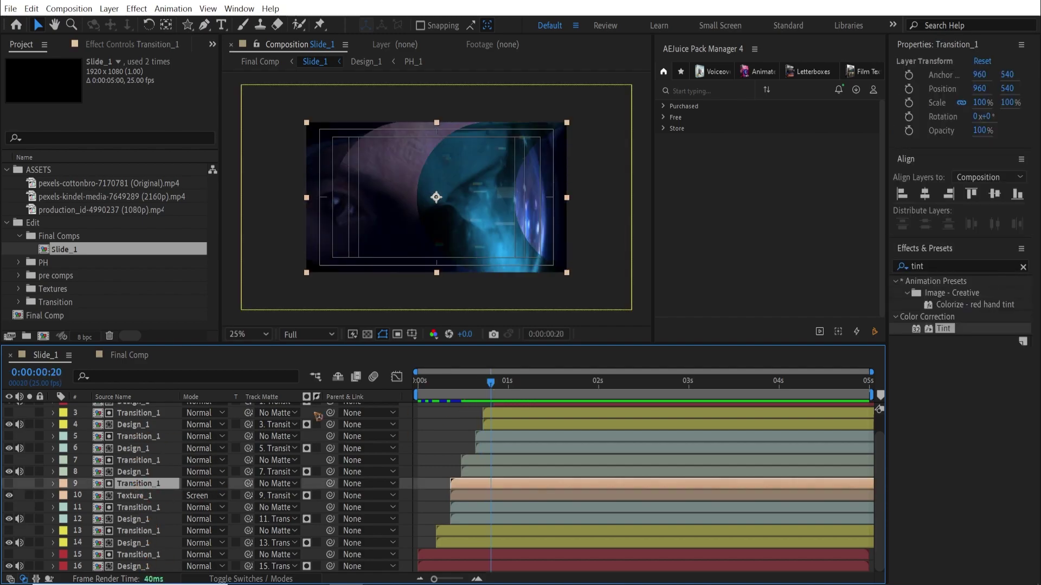
{"action": "left_click", "coordinate": [124, 360]}
{"action": "left_click", "coordinate": [452, 423]}
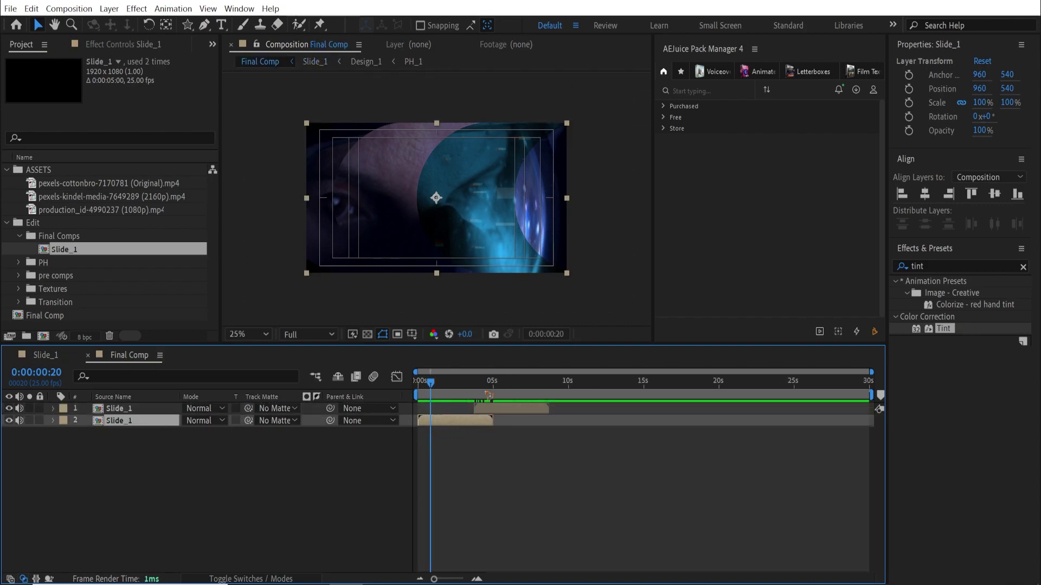
{"action": "left_click", "coordinate": [488, 384]}
Step: Delete the shifted Slide_1 copy from the Final Comp
{"action": "left_click", "coordinate": [514, 410]}
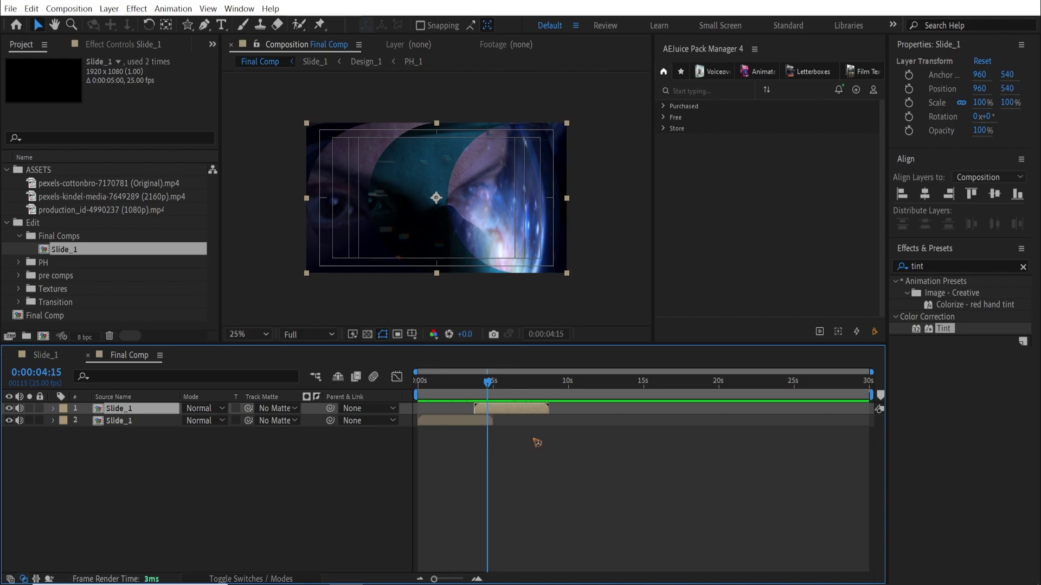
{"action": "key", "text": "Delete"}
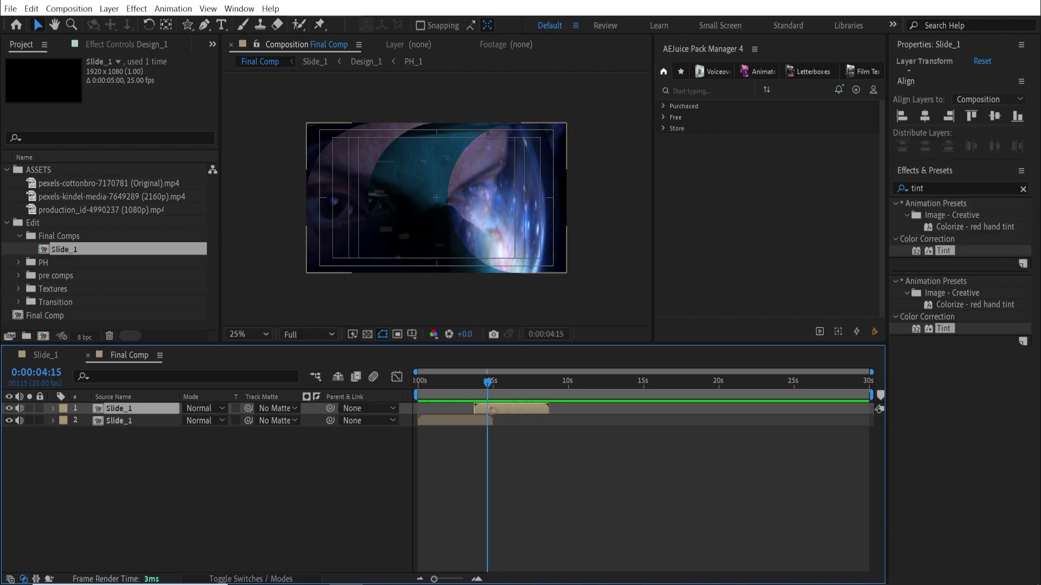
{"action": "left_click", "coordinate": [458, 384]}
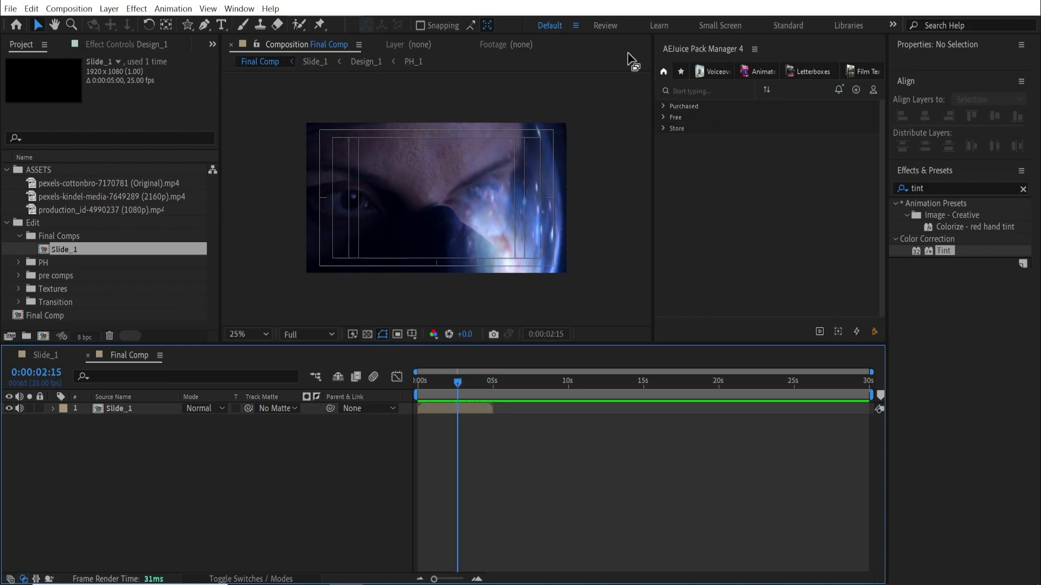
Step: Create an independent duplicate of the Slide_1 composition with the AEJuice Duplicate tool
{"action": "left_click", "coordinate": [729, 56]}
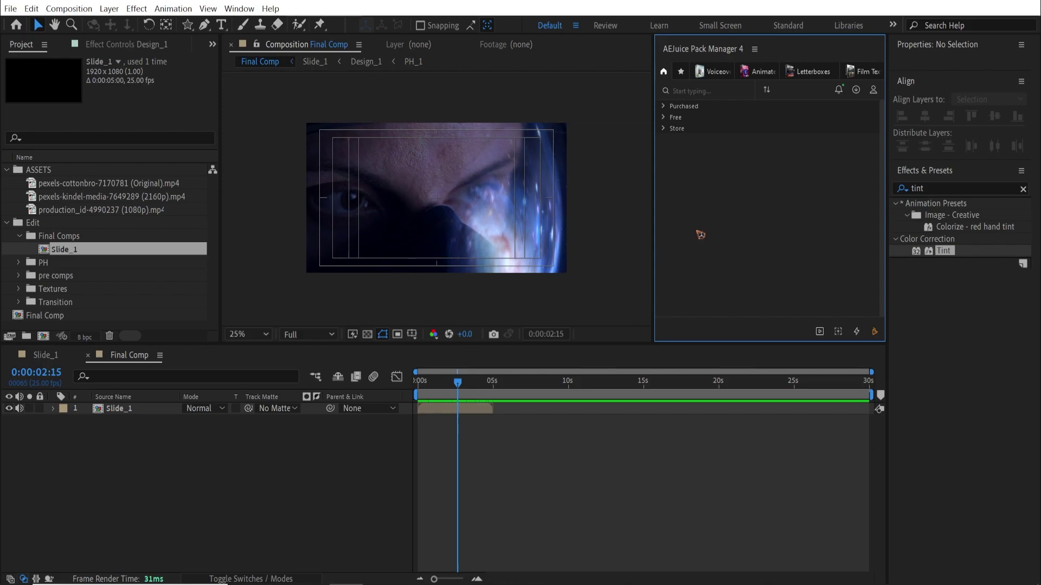
{"action": "left_click", "coordinate": [471, 410]}
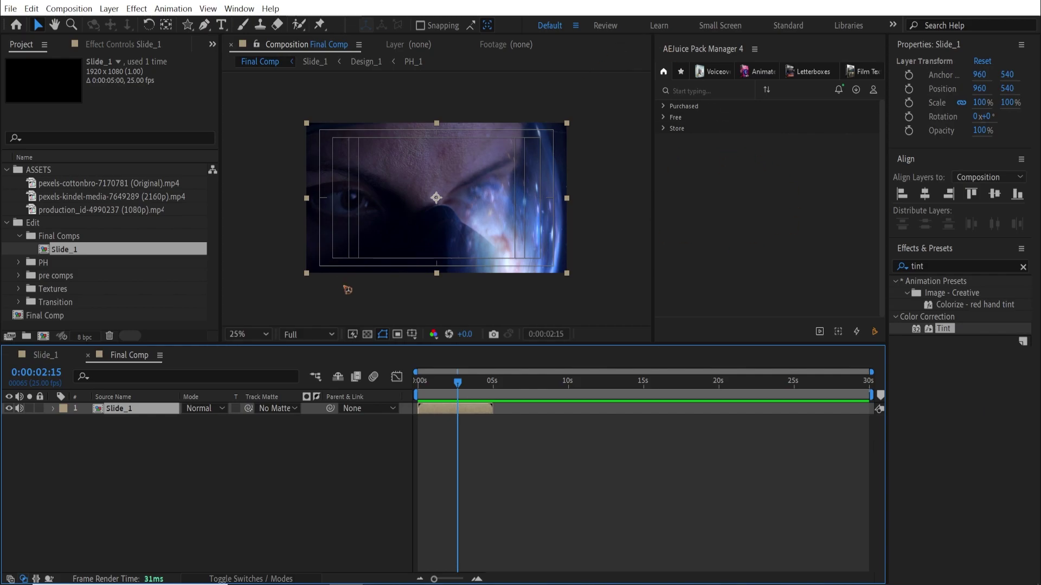
{"action": "left_click", "coordinate": [237, 9]}
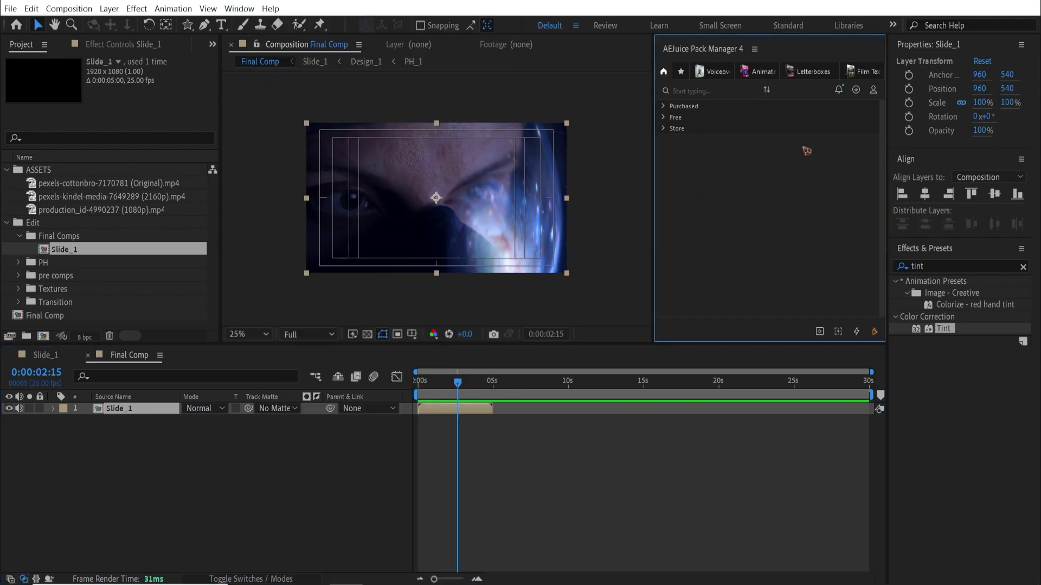
{"action": "left_click", "coordinate": [347, 57]}
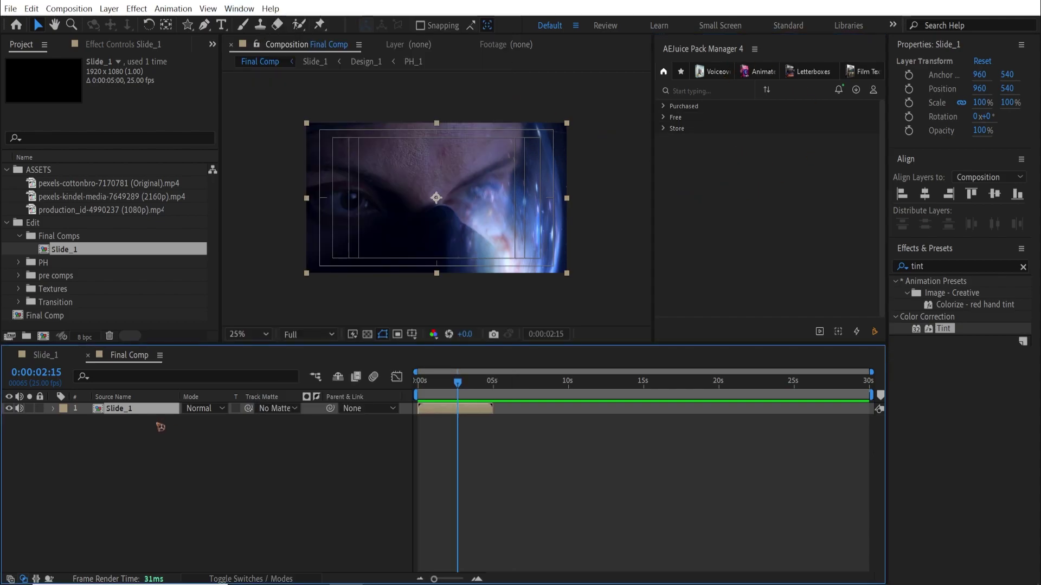
{"action": "left_click", "coordinate": [860, 336]}
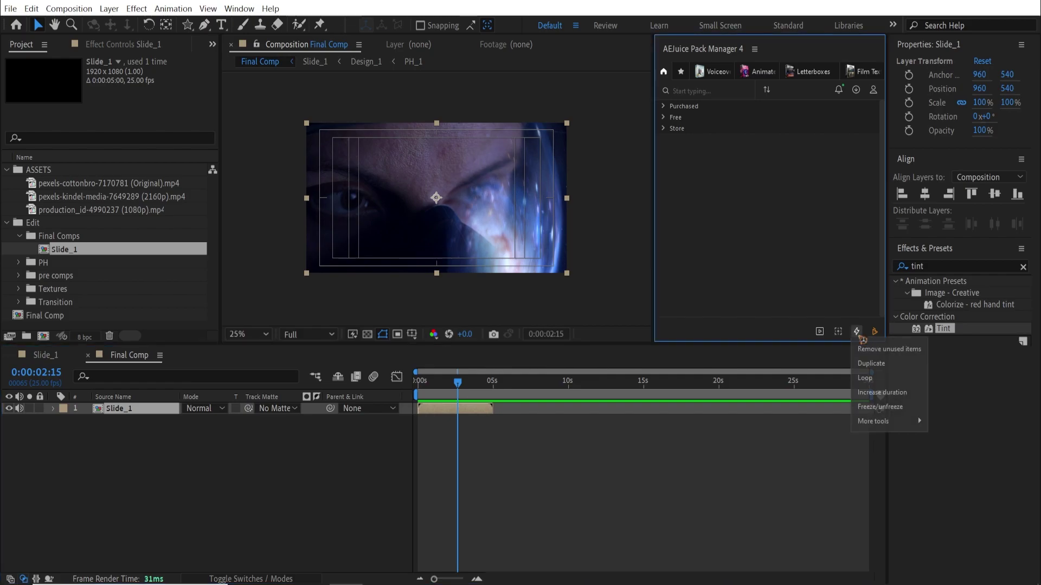
{"action": "left_click", "coordinate": [872, 363]}
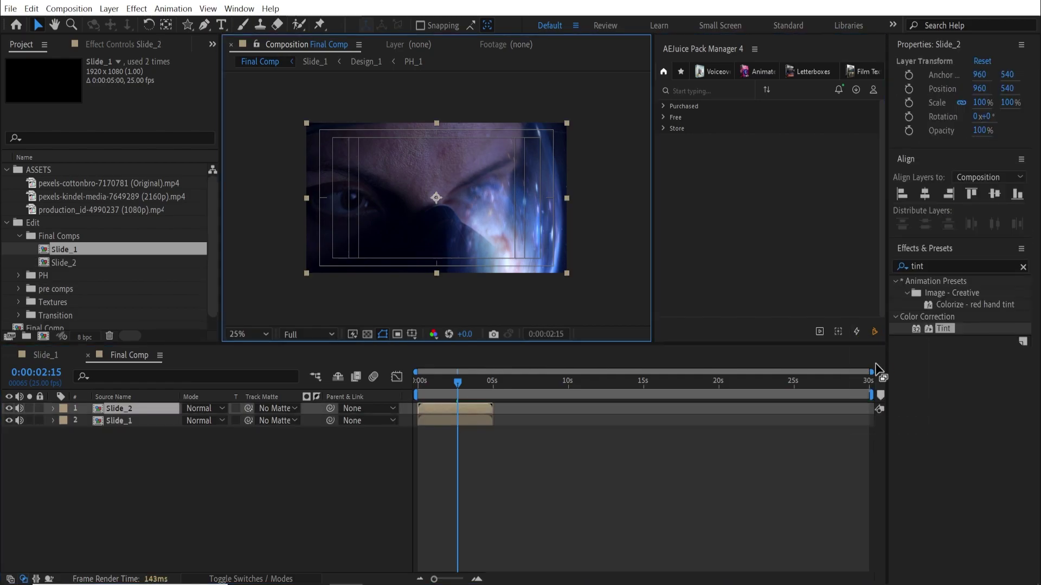
Step: Shift the Slide_2 layer in the Final Comp so it starts about one second before Slide_1 ends, and check the overlap
{"action": "left_click_drag", "start_coordinate": [446, 415], "coordinate": [487, 415]}
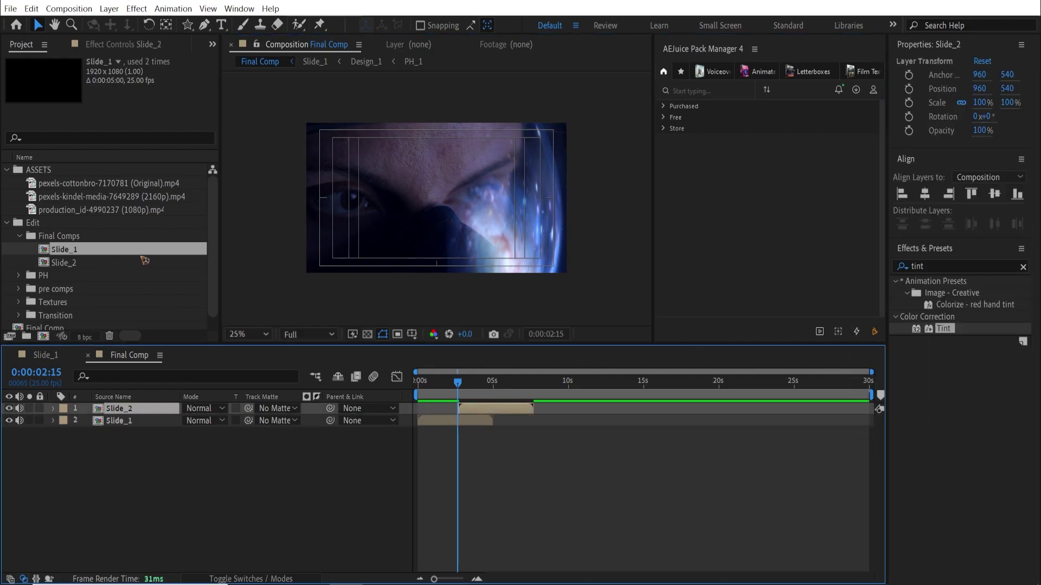
{"action": "left_click", "coordinate": [73, 264]}
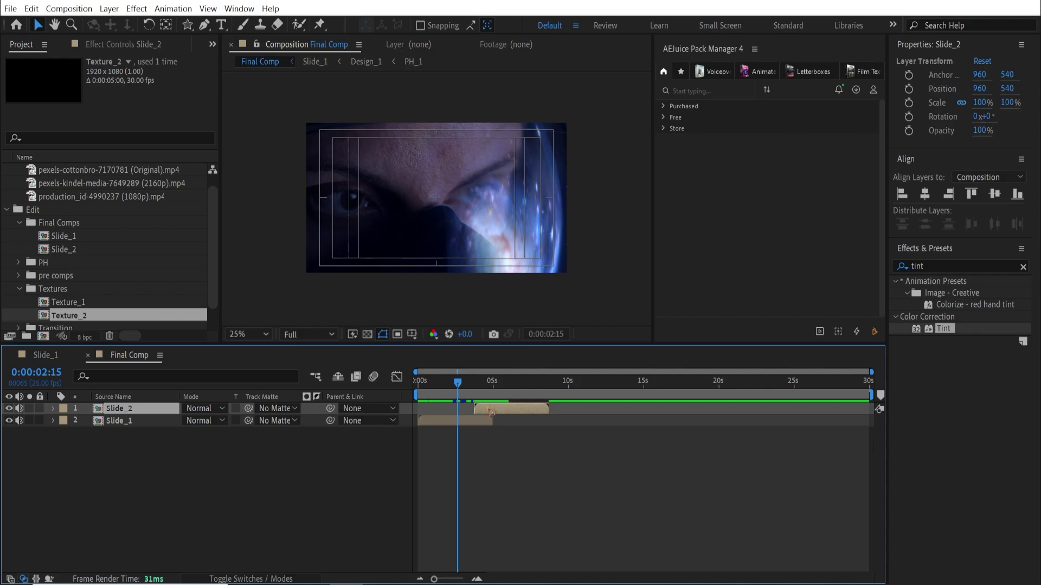
{"action": "left_click_drag", "start_coordinate": [470, 387], "coordinate": [492, 391]}
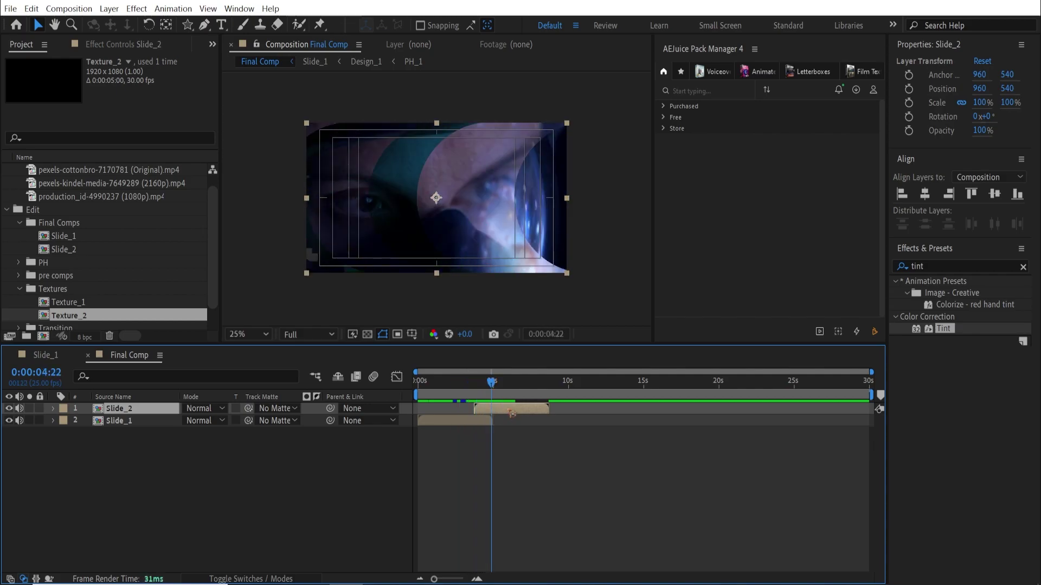
Step: Open PH_2 from the PH folder and add the pexels-cottonbro-7170781 (Original).mp4 footage to it
{"action": "left_click_drag", "start_coordinate": [499, 451], "coordinate": [221, 247]}
{"action": "left_click", "coordinate": [20, 222]}
{"action": "left_click", "coordinate": [20, 276]}
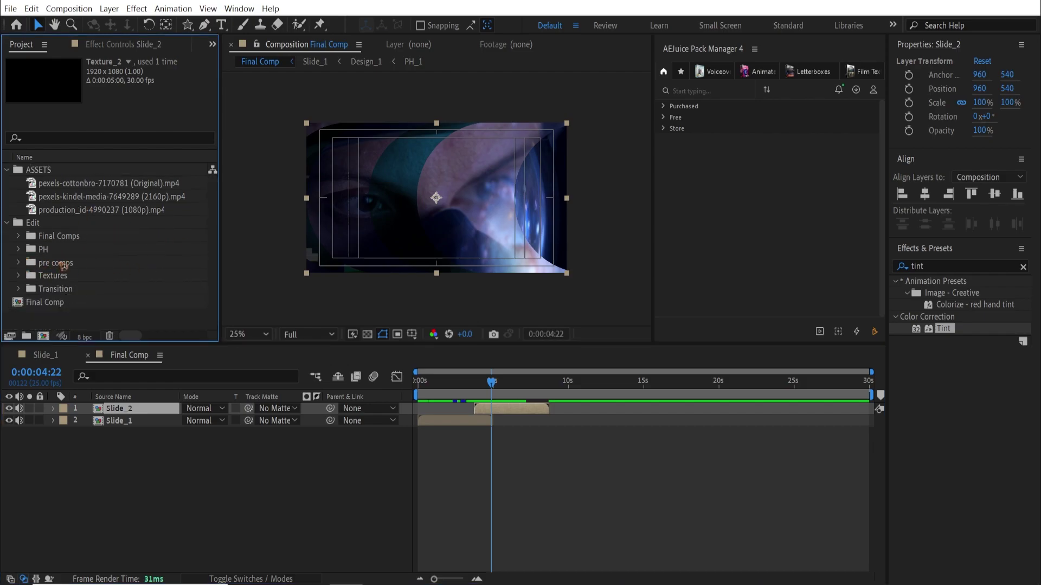
{"action": "left_click", "coordinate": [51, 250]}
{"action": "left_click", "coordinate": [19, 249]}
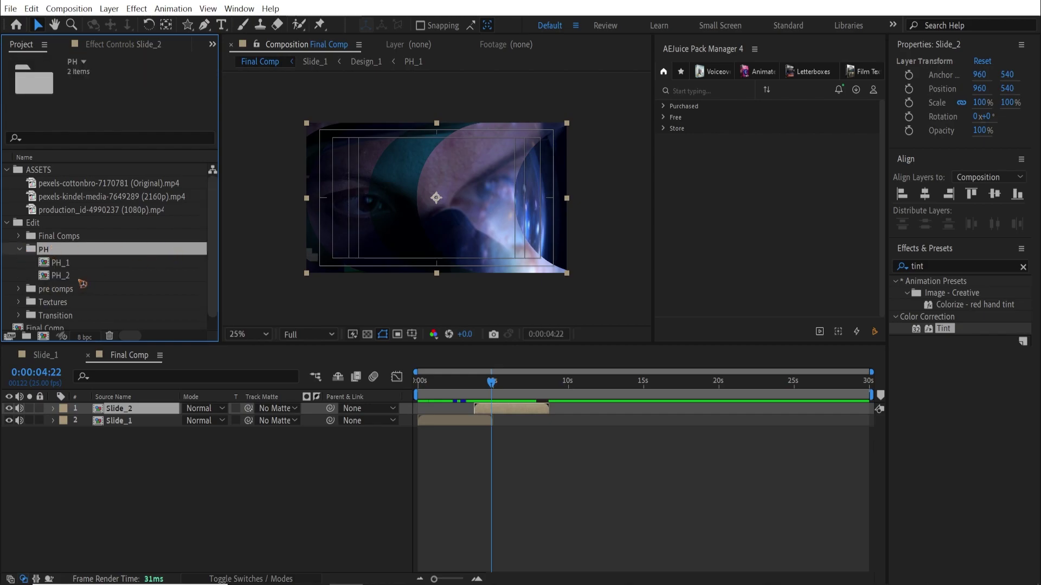
{"action": "left_click", "coordinate": [61, 276]}
{"action": "double_click", "coordinate": [66, 278]}
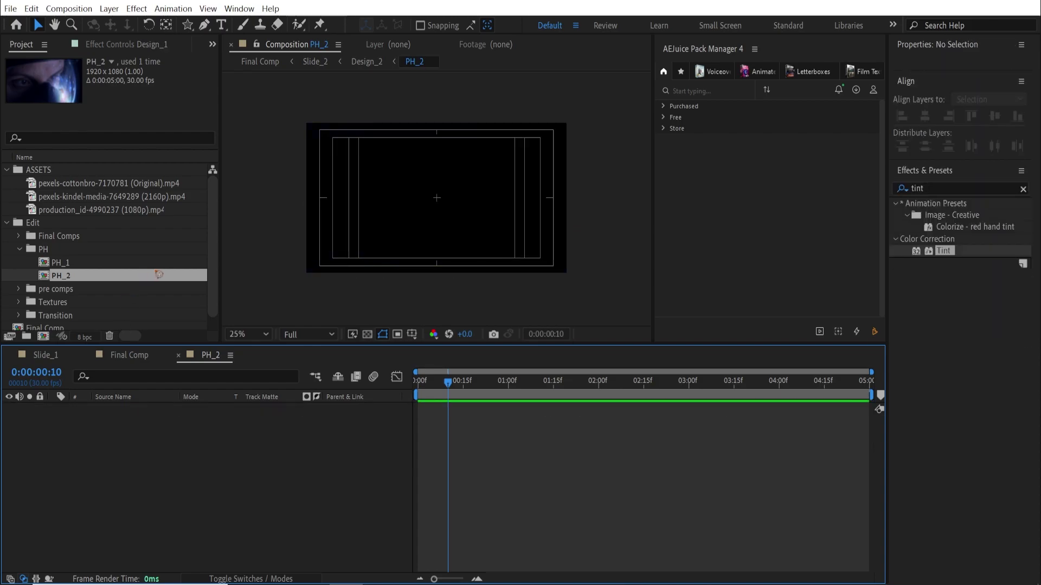
{"action": "left_click", "coordinate": [93, 185]}
{"action": "left_click_drag", "start_coordinate": [93, 184], "coordinate": [170, 458]}
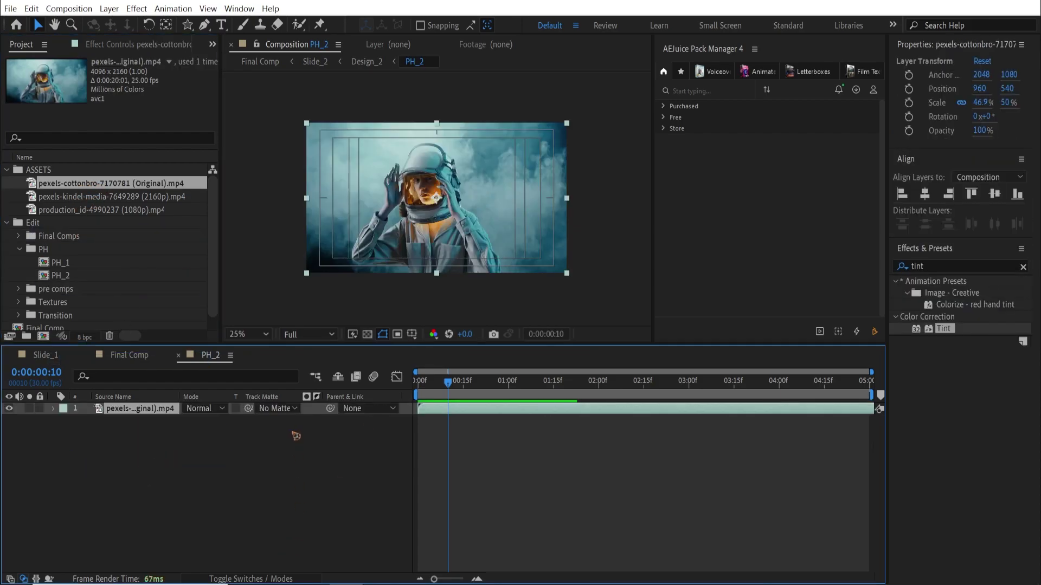
Step: Preview the change from Slide_1 to Slide_2 in the Final Comp and look at the layers inside Slide_2
{"action": "left_click", "coordinate": [134, 362]}
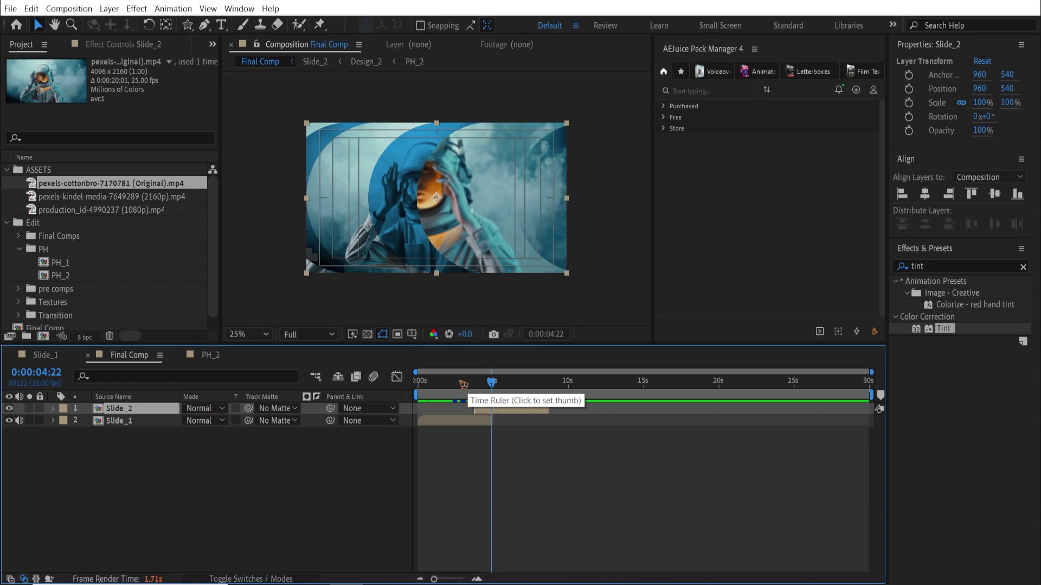
{"action": "left_click", "coordinate": [461, 382]}
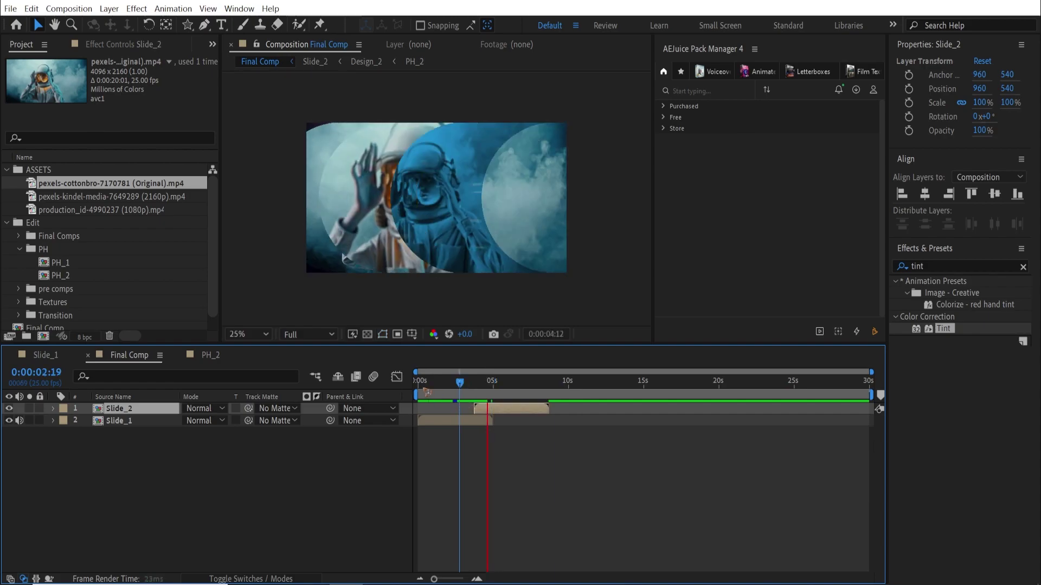
{"action": "left_click_drag", "start_coordinate": [424, 386], "coordinate": [484, 395]}
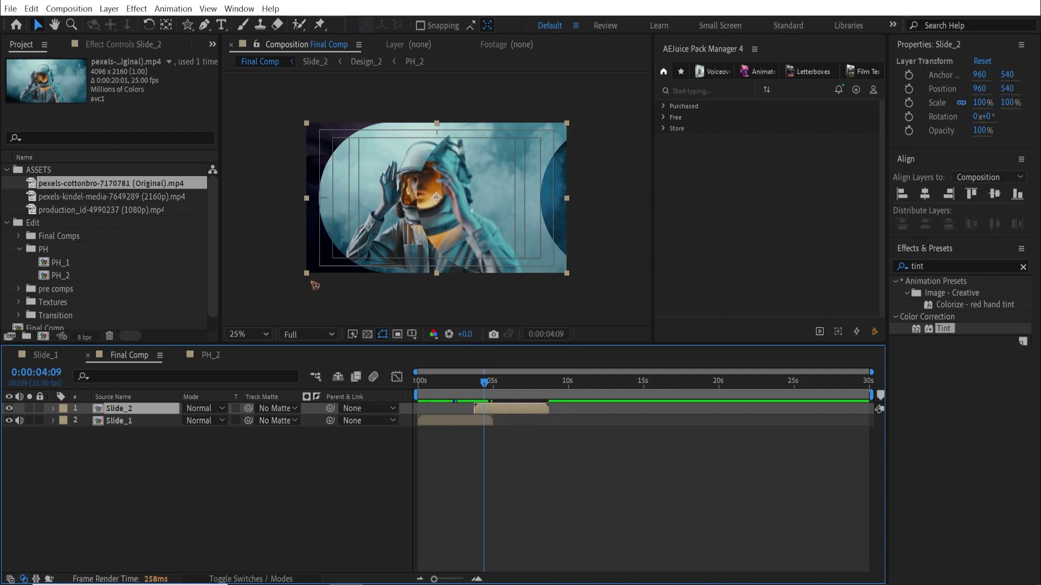
{"action": "scroll", "coordinate": [212, 286], "scroll_direction": "down", "scroll_amount": 1}
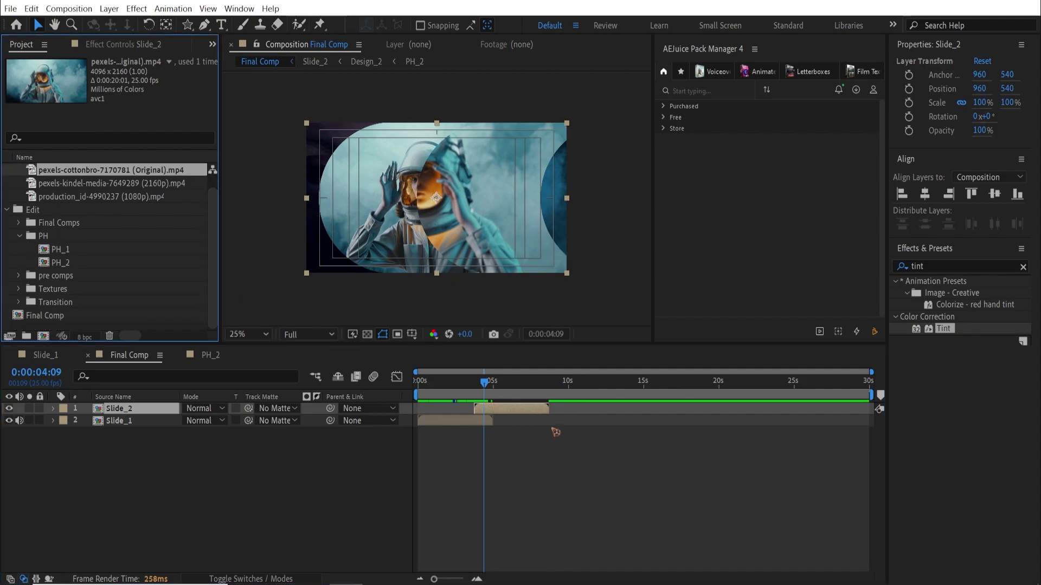
{"action": "double_click", "coordinate": [513, 409]}
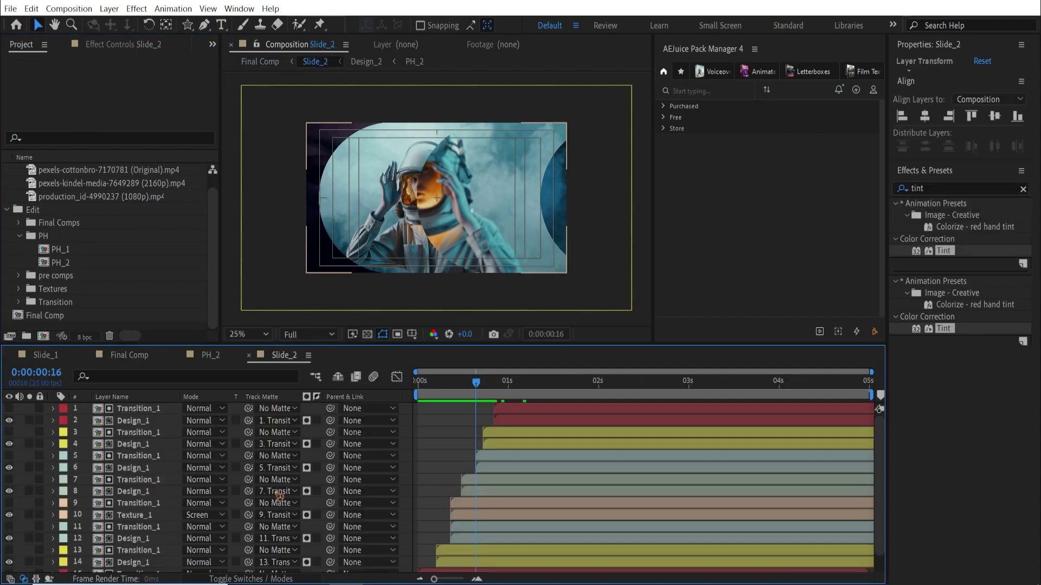
{"action": "left_click", "coordinate": [251, 357]}
Step: Expand the Transition folder in the project and open the Transition_2 composition
{"action": "scroll", "coordinate": [129, 239], "scroll_direction": "up", "scroll_amount": 1}
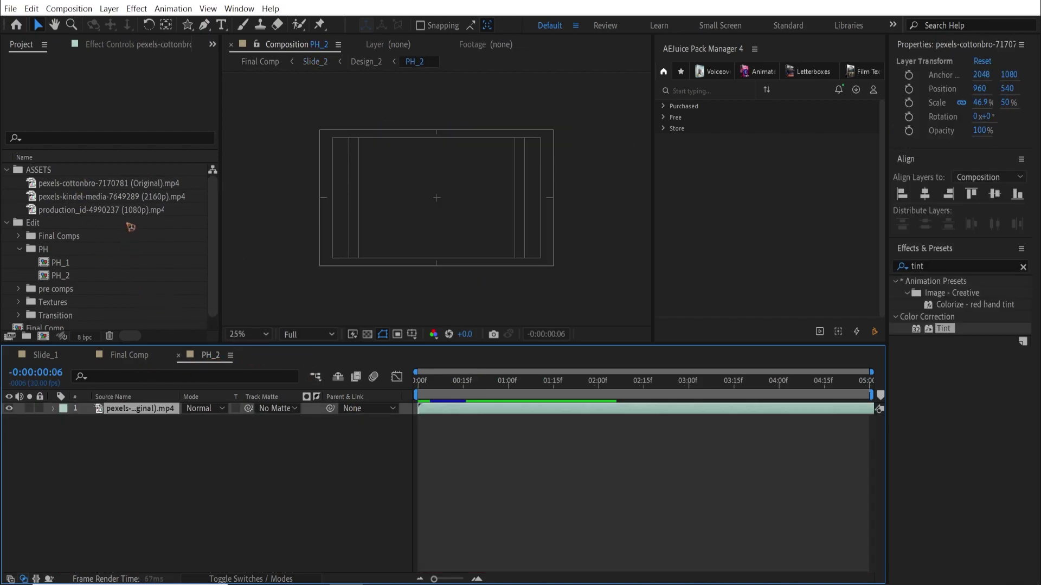
{"action": "scroll", "coordinate": [159, 239], "scroll_direction": "down", "scroll_amount": 1}
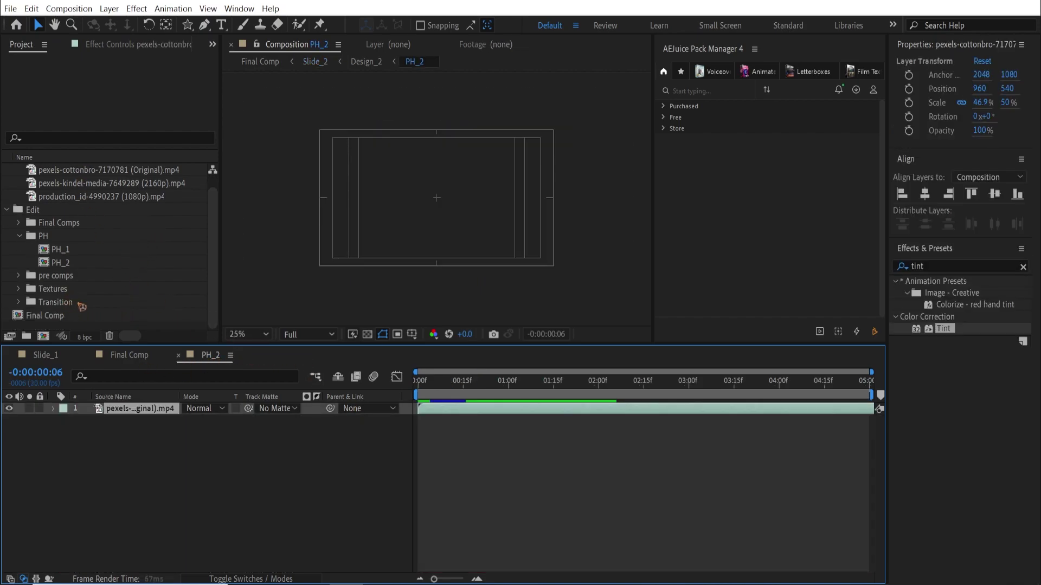
{"action": "left_click", "coordinate": [82, 307]}
{"action": "left_click", "coordinate": [20, 303]}
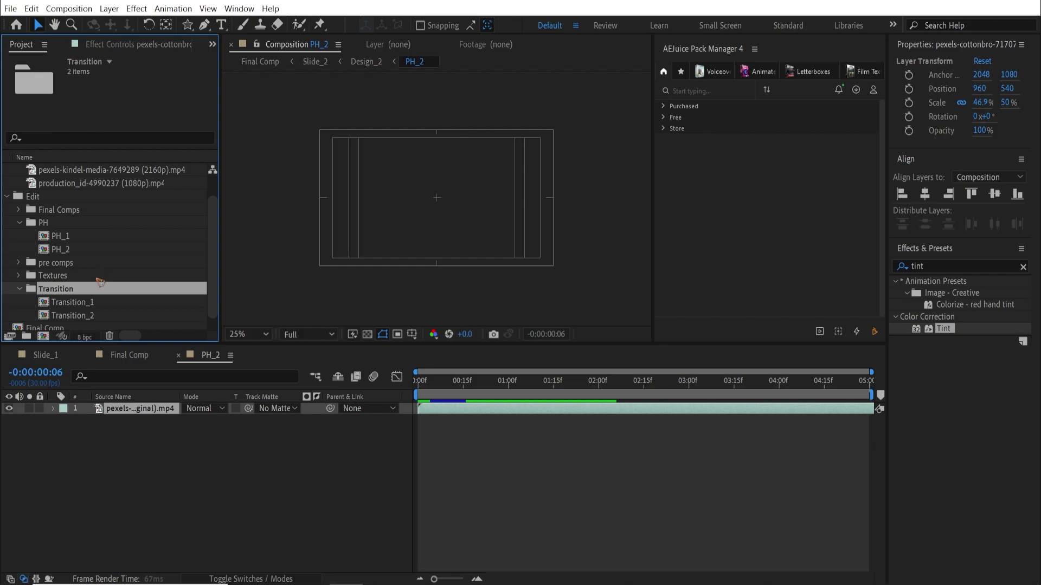
{"action": "scroll", "coordinate": [140, 269], "scroll_direction": "up", "scroll_amount": 2}
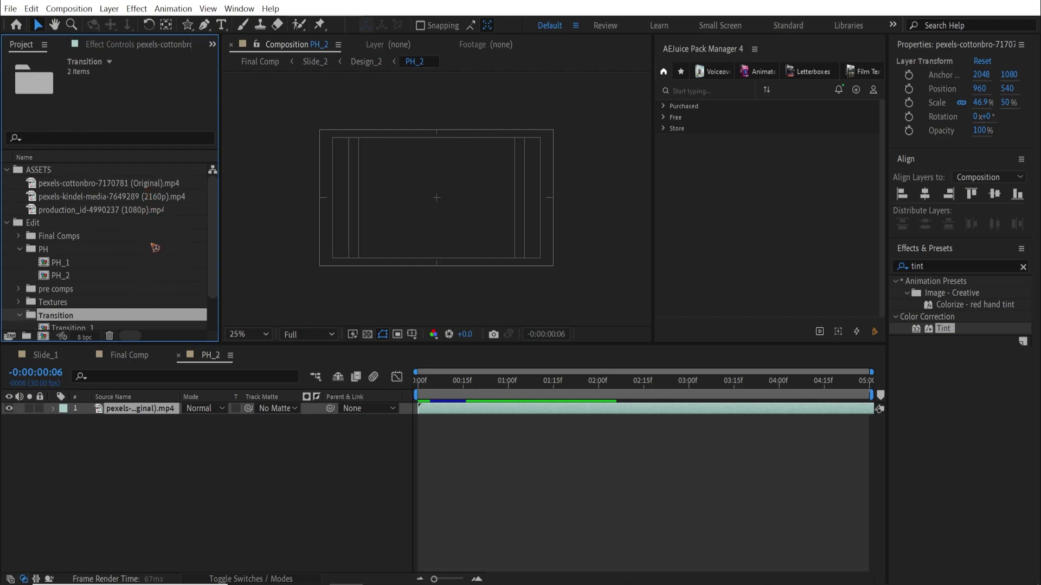
{"action": "scroll", "coordinate": [155, 248], "scroll_direction": "down", "scroll_amount": 3}
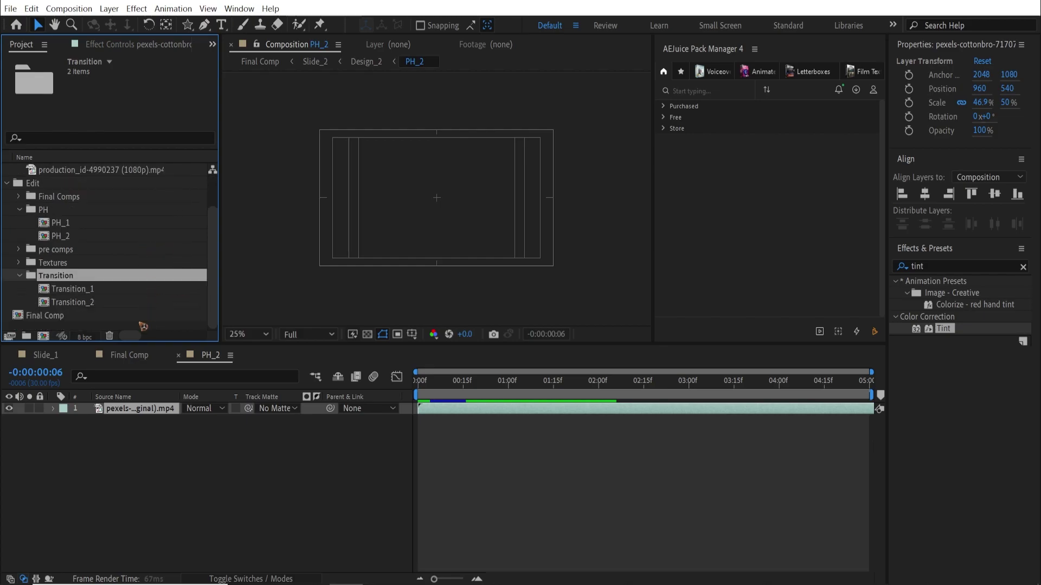
{"action": "left_click", "coordinate": [87, 304]}
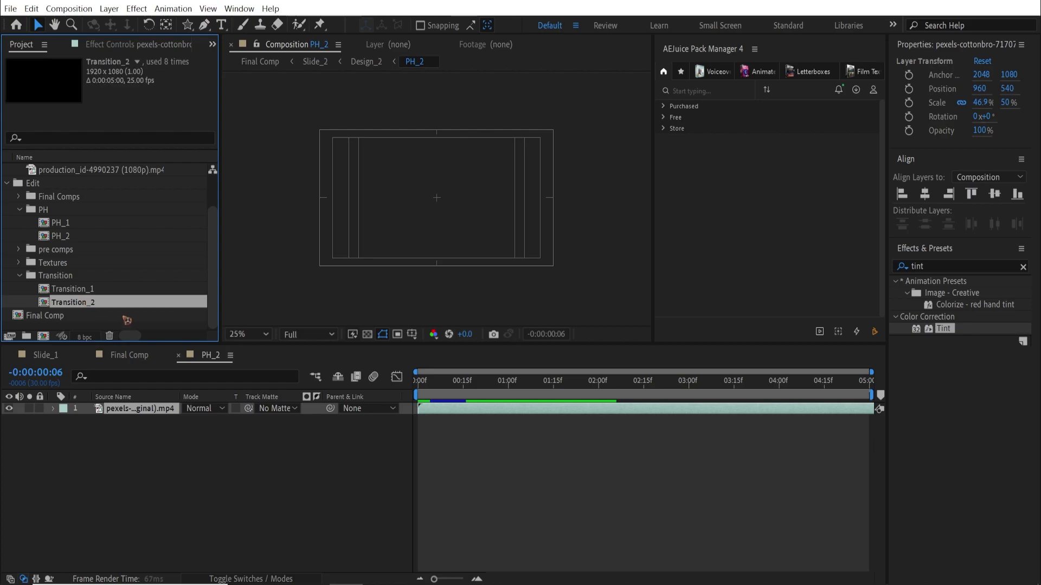
{"action": "double_click", "coordinate": [87, 304]}
Step: Set the rotation of Shape Layer 1 in Transition_2 to 180° and check the transition direction in the Final Comp
{"action": "left_click", "coordinate": [130, 409]}
{"action": "left_click", "coordinate": [452, 387]}
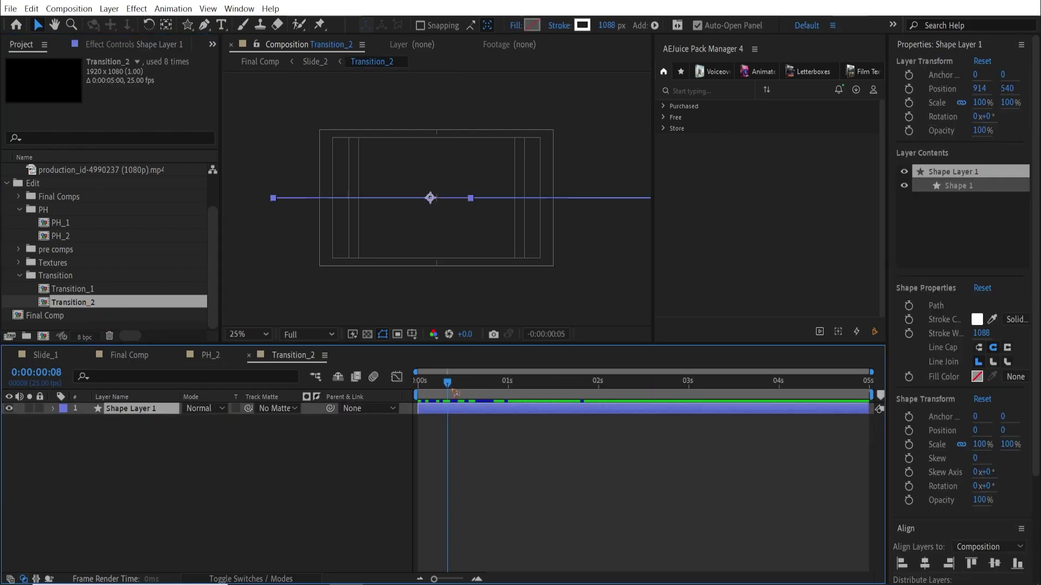
{"action": "left_click_drag", "start_coordinate": [454, 390], "coordinate": [464, 390]}
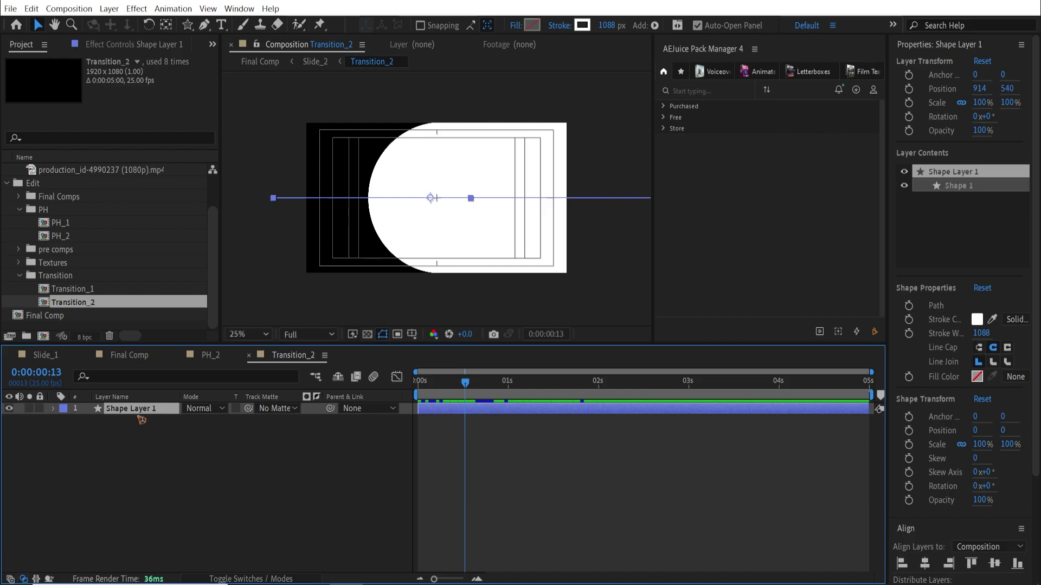
{"action": "key", "text": "r"}
{"action": "left_click", "coordinate": [204, 420]}
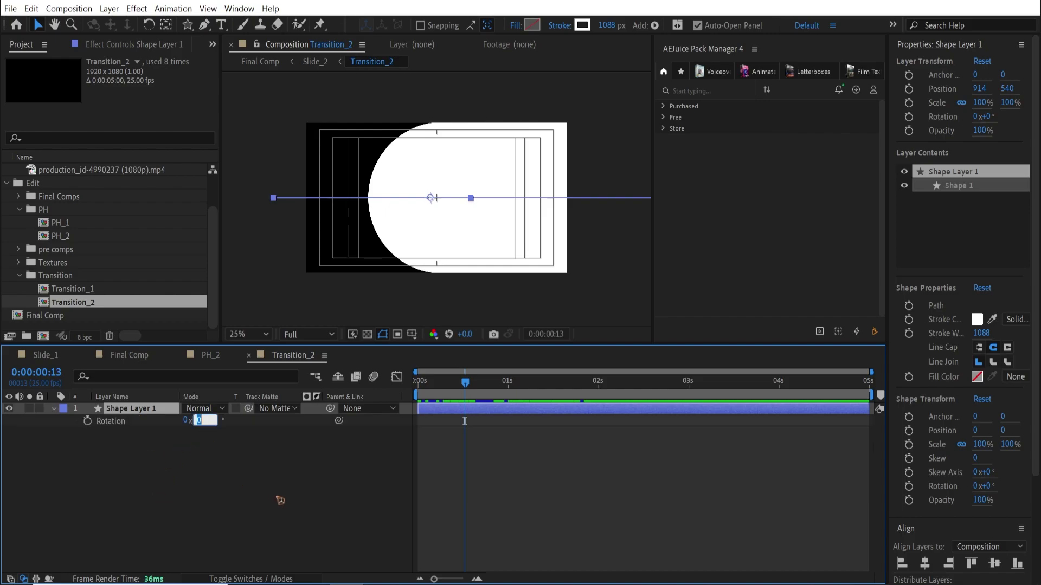
{"action": "type", "text": "180"}
{"action": "key", "text": "Return"}
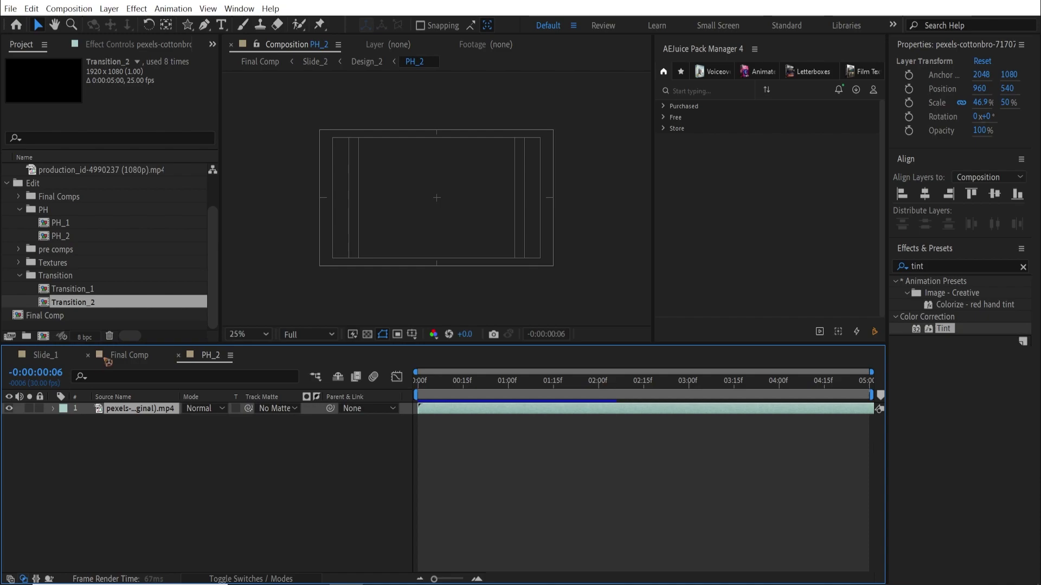
{"action": "left_click", "coordinate": [135, 359]}
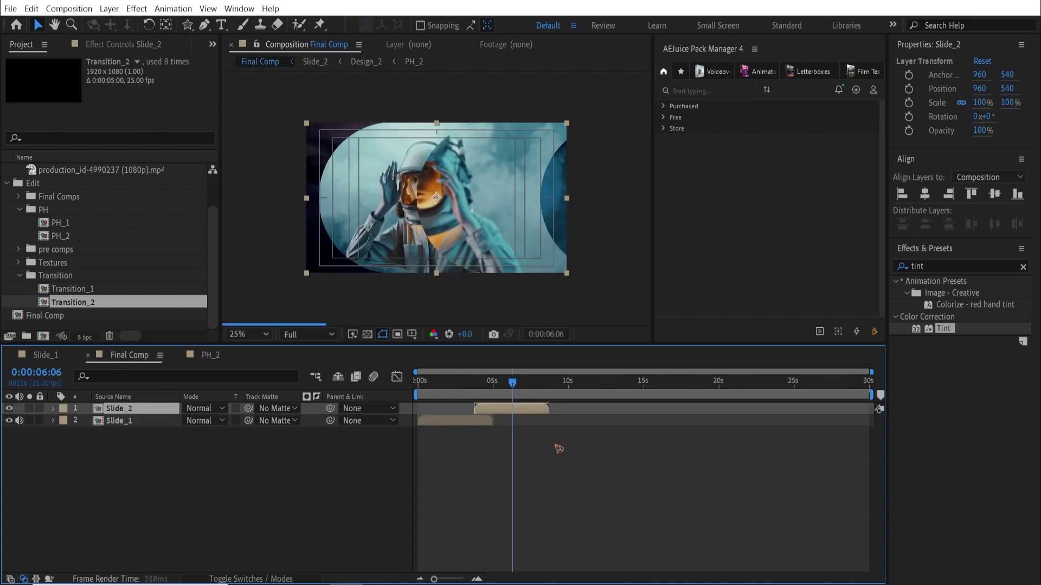
{"action": "left_click_drag", "start_coordinate": [456, 384], "coordinate": [490, 381]}
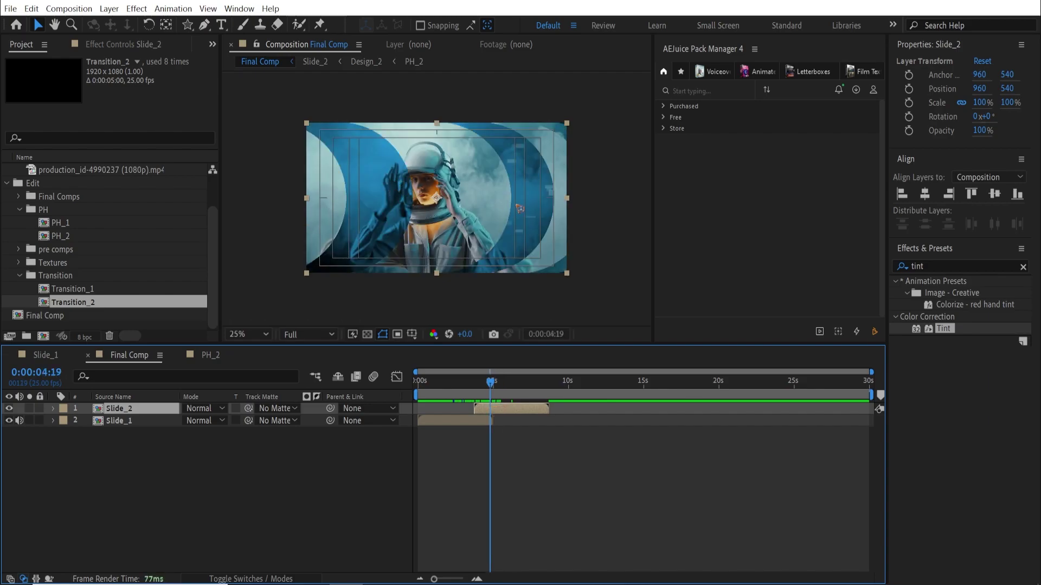
Step: Inside Slide_2, change the Tint effect's Map White To color on the Design_1 layer 6 from blue to magenta
{"action": "double_click", "coordinate": [526, 411]}
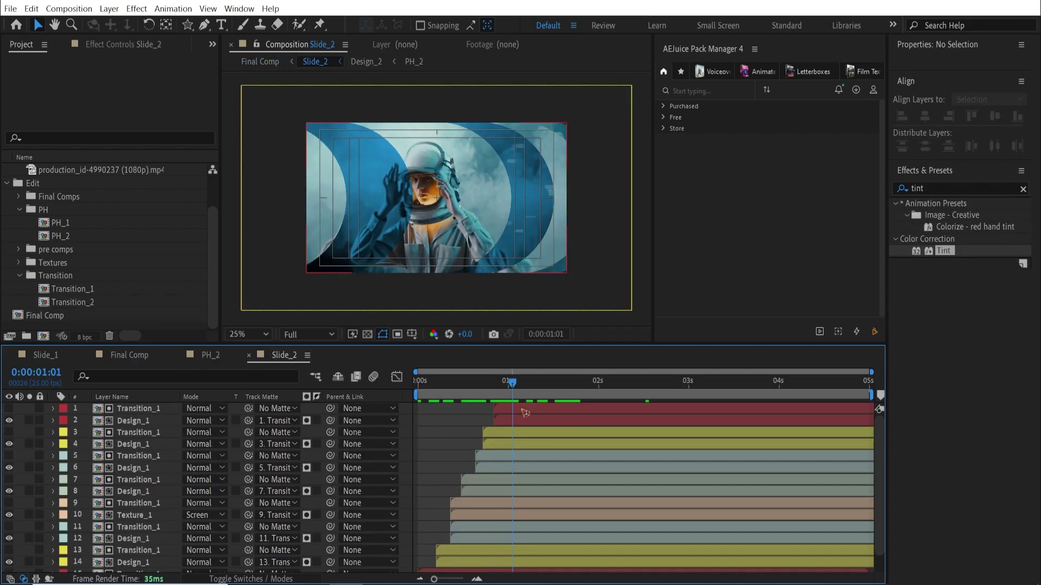
{"action": "left_click_drag", "start_coordinate": [501, 444], "coordinate": [329, 351]}
{"action": "left_click", "coordinate": [114, 46]}
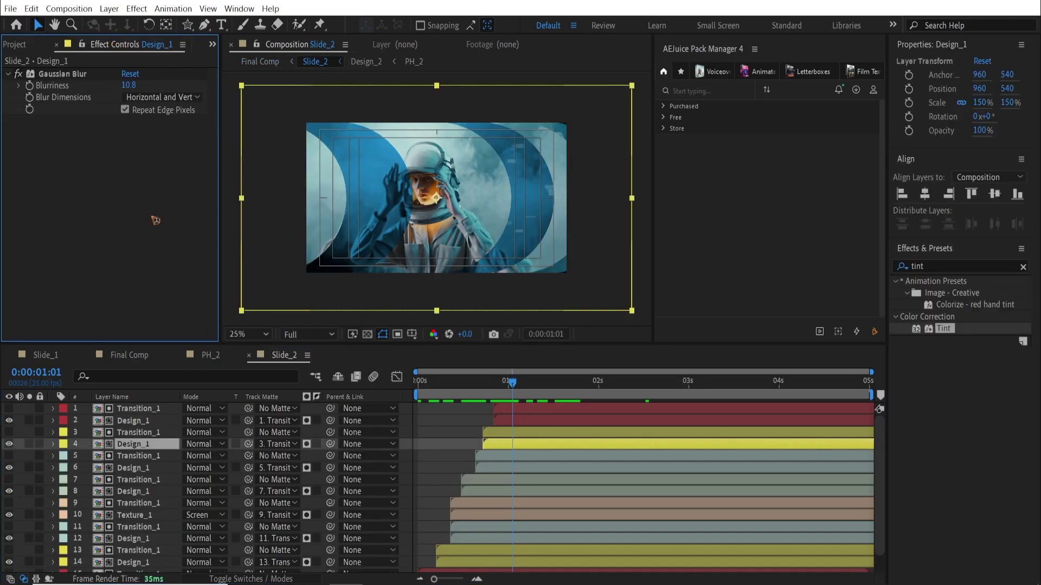
{"action": "left_click", "coordinate": [522, 425]}
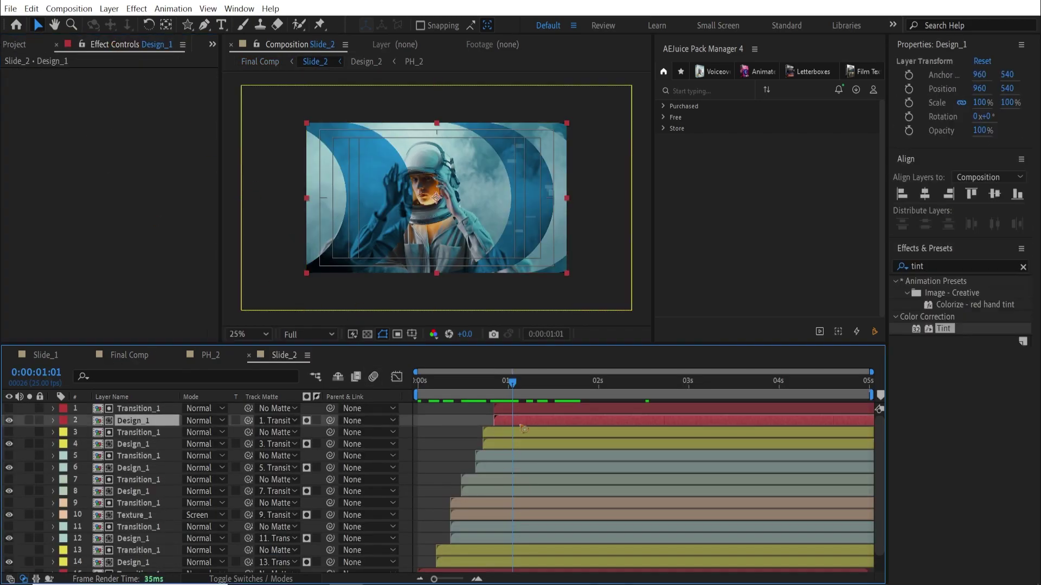
{"action": "left_click", "coordinate": [504, 472]}
{"action": "left_click", "coordinate": [128, 144]}
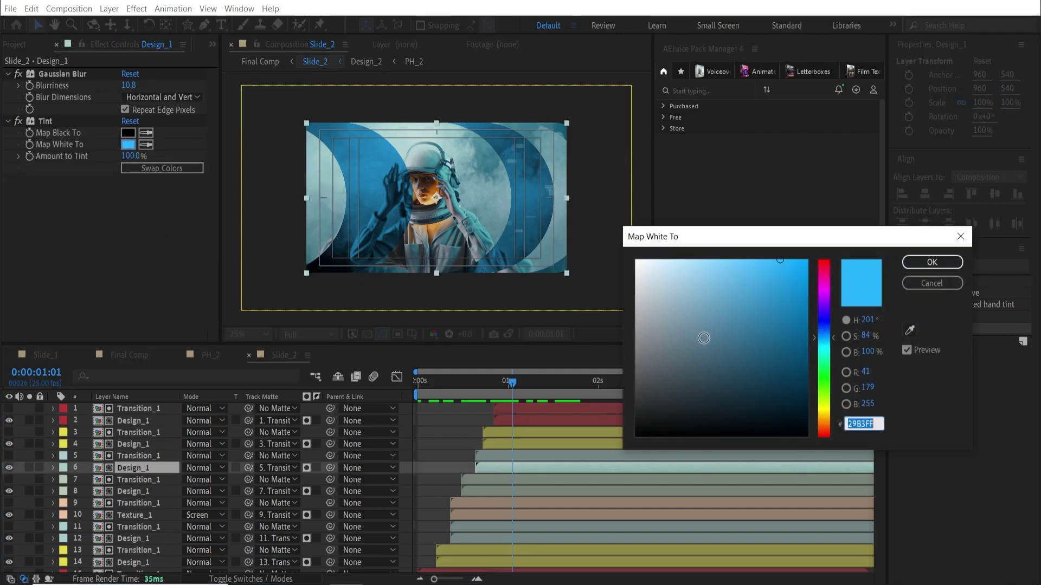
{"action": "left_click_drag", "start_coordinate": [822, 311], "coordinate": [824, 281]}
{"action": "left_click", "coordinate": [932, 263]}
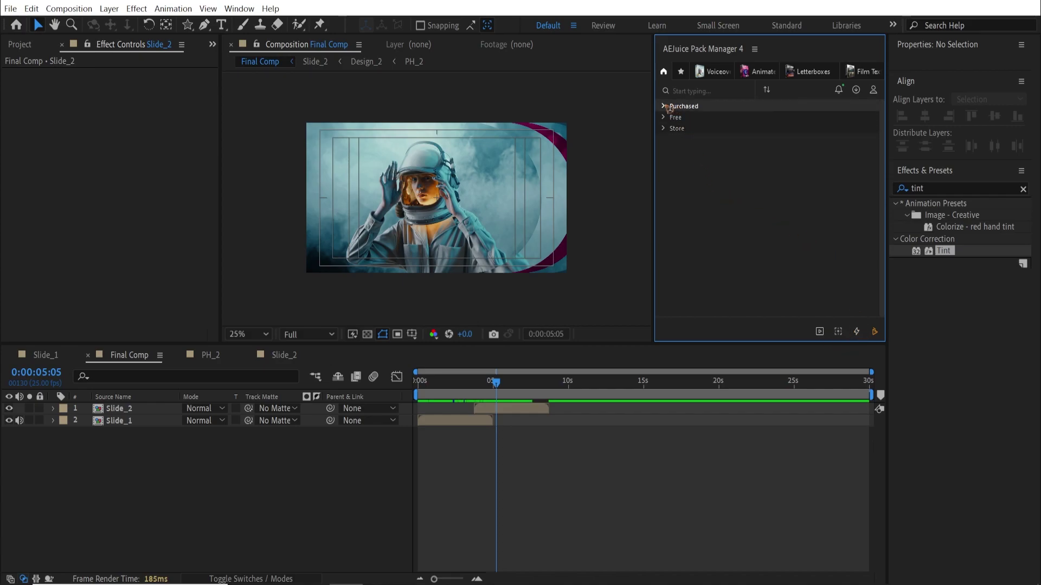
Step: Browse the Purchased and Free packs in AEJuice Pack Manager
{"action": "scroll", "coordinate": [760, 163], "scroll_direction": "down", "scroll_amount": 10}
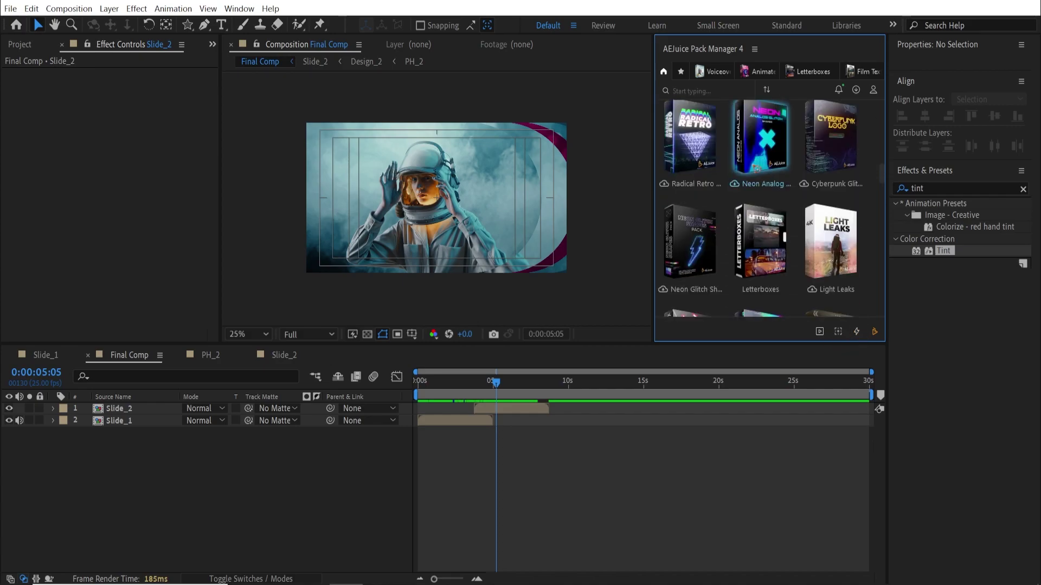
{"action": "scroll", "coordinate": [761, 163], "scroll_direction": "up", "scroll_amount": 10}
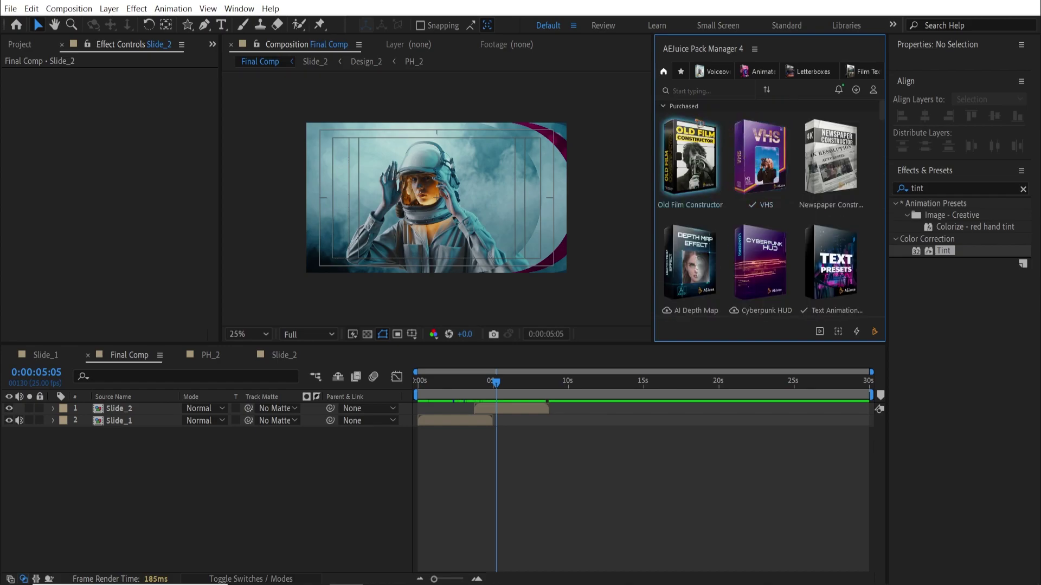
{"action": "left_click", "coordinate": [681, 106]}
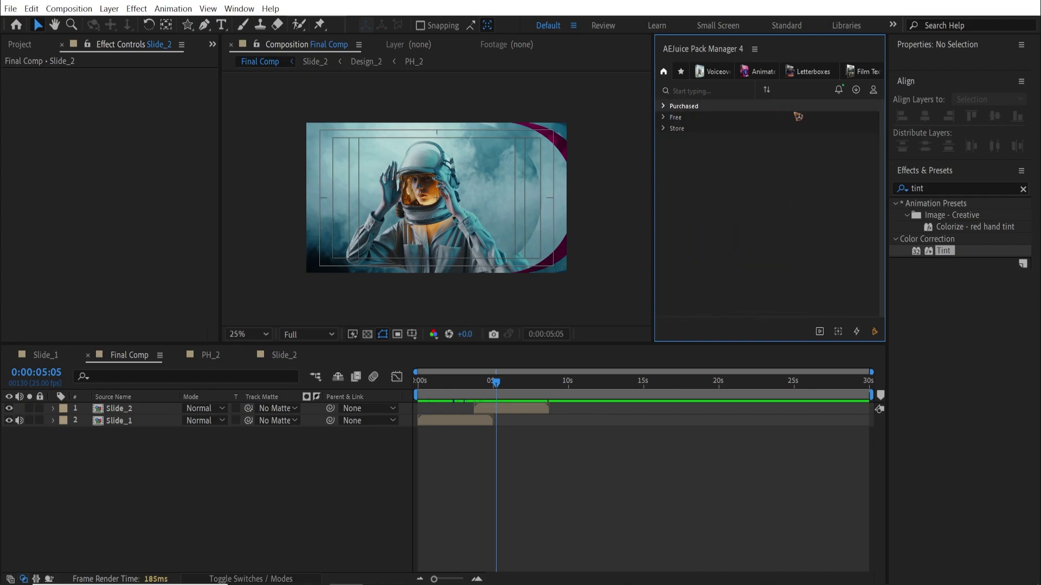
{"action": "left_click", "coordinate": [665, 119]}
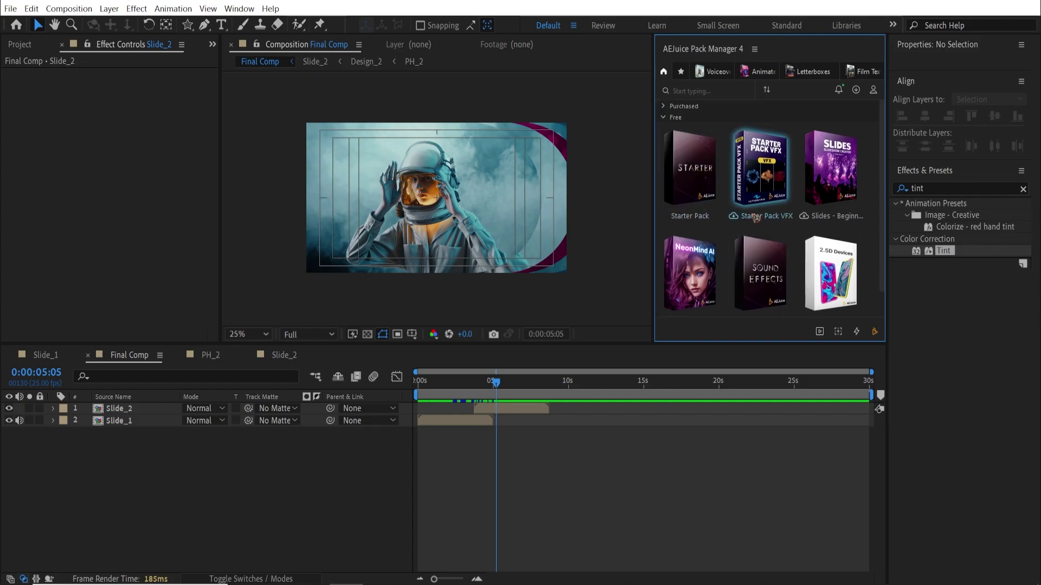
{"action": "left_click", "coordinate": [666, 117]}
{"action": "left_click", "coordinate": [667, 107]}
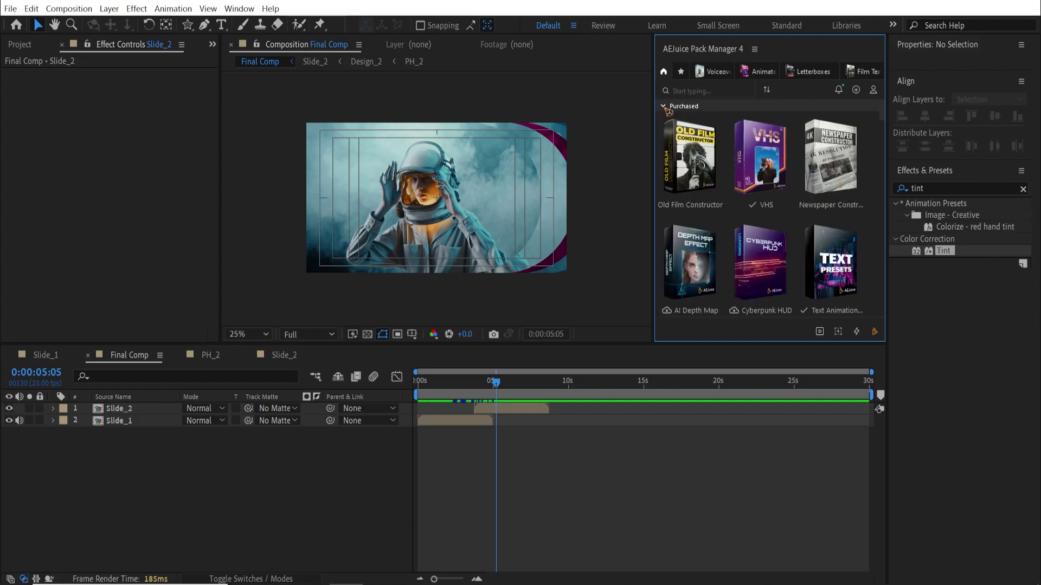